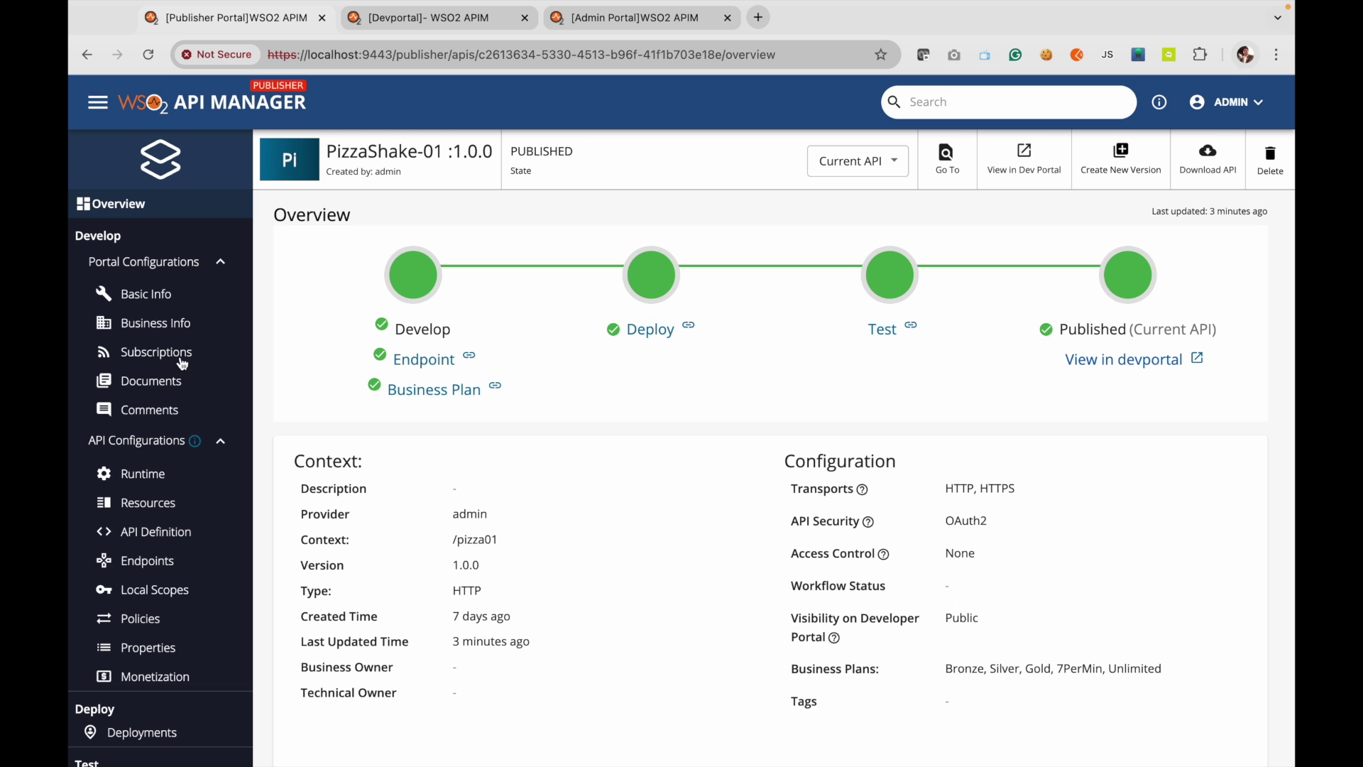
# - Review the business plans attached to PizzaShake-01 and the subscription rate limiting policies defined in the Admin Portal
pyautogui.click(182, 362)
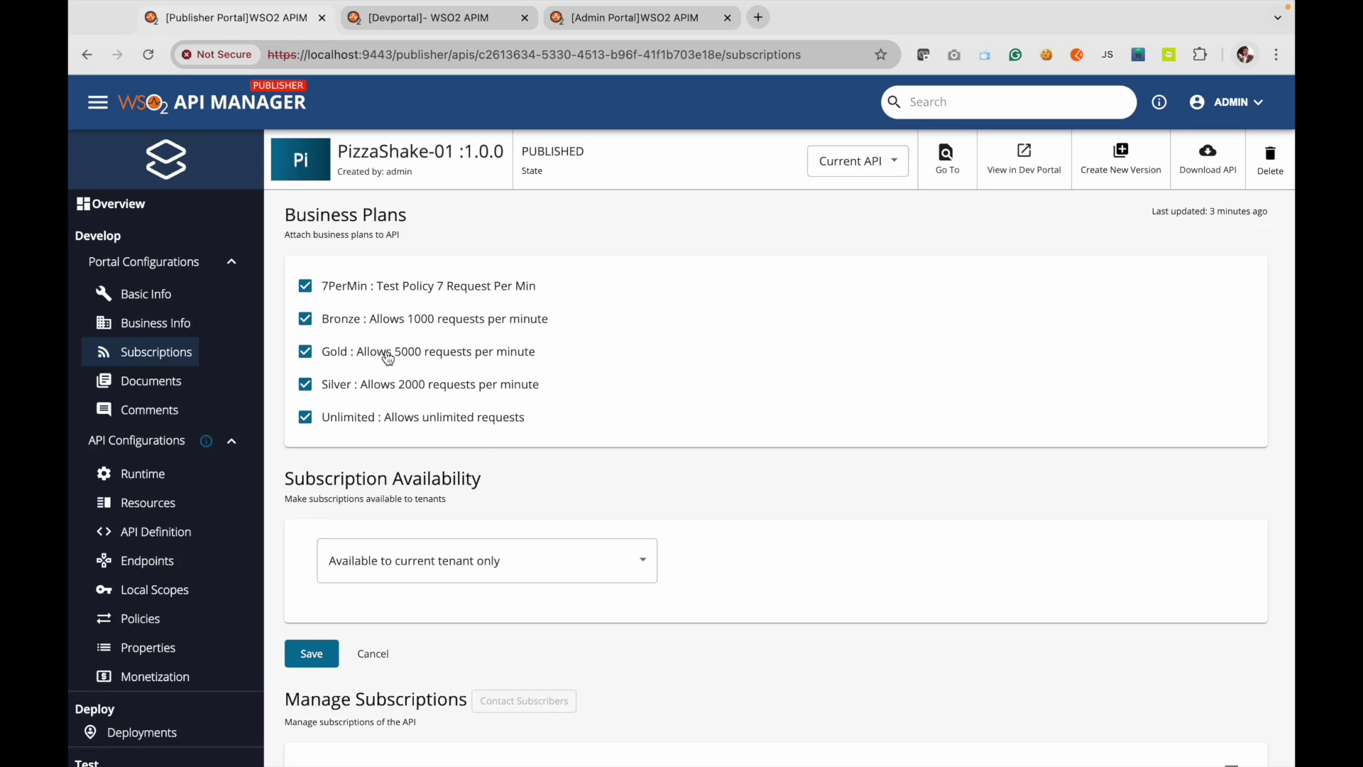
pyautogui.click(601, 27)
pyautogui.click(174, 257)
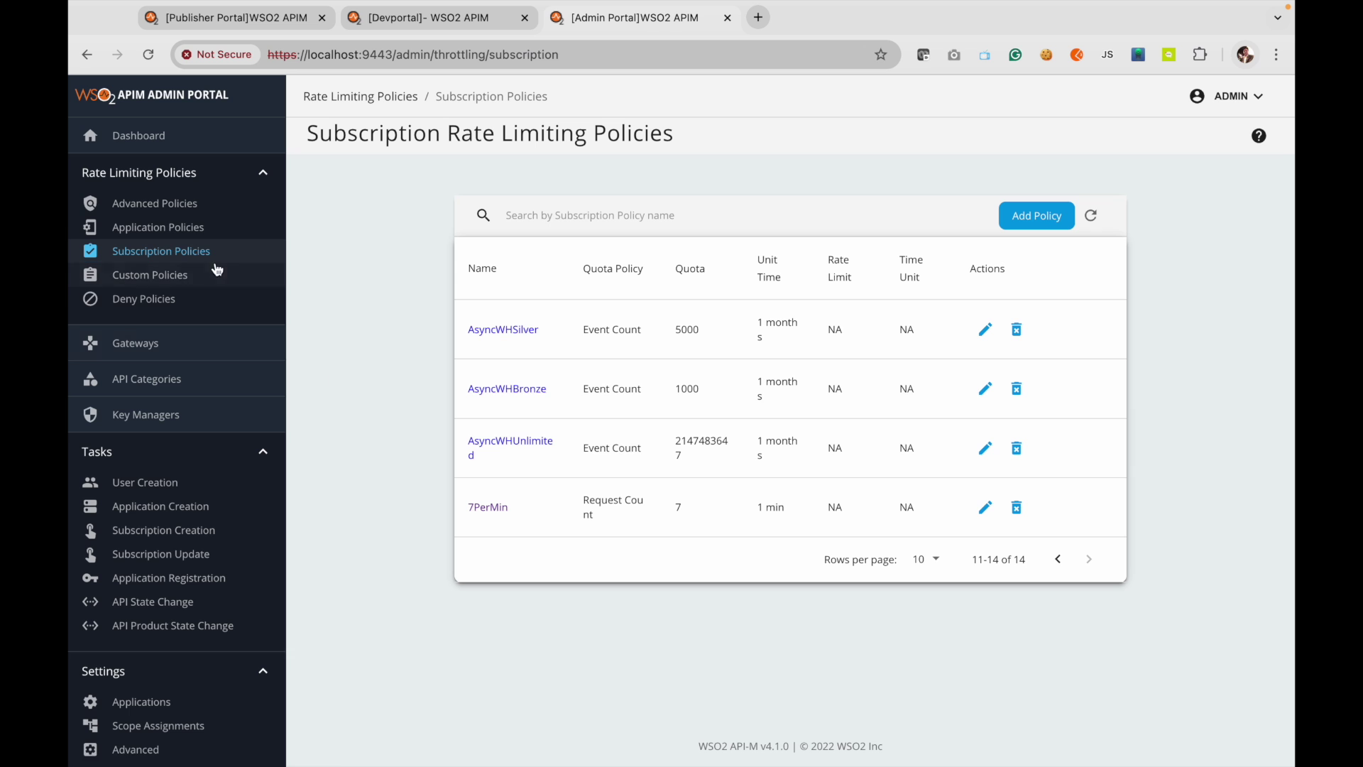
pyautogui.click(167, 233)
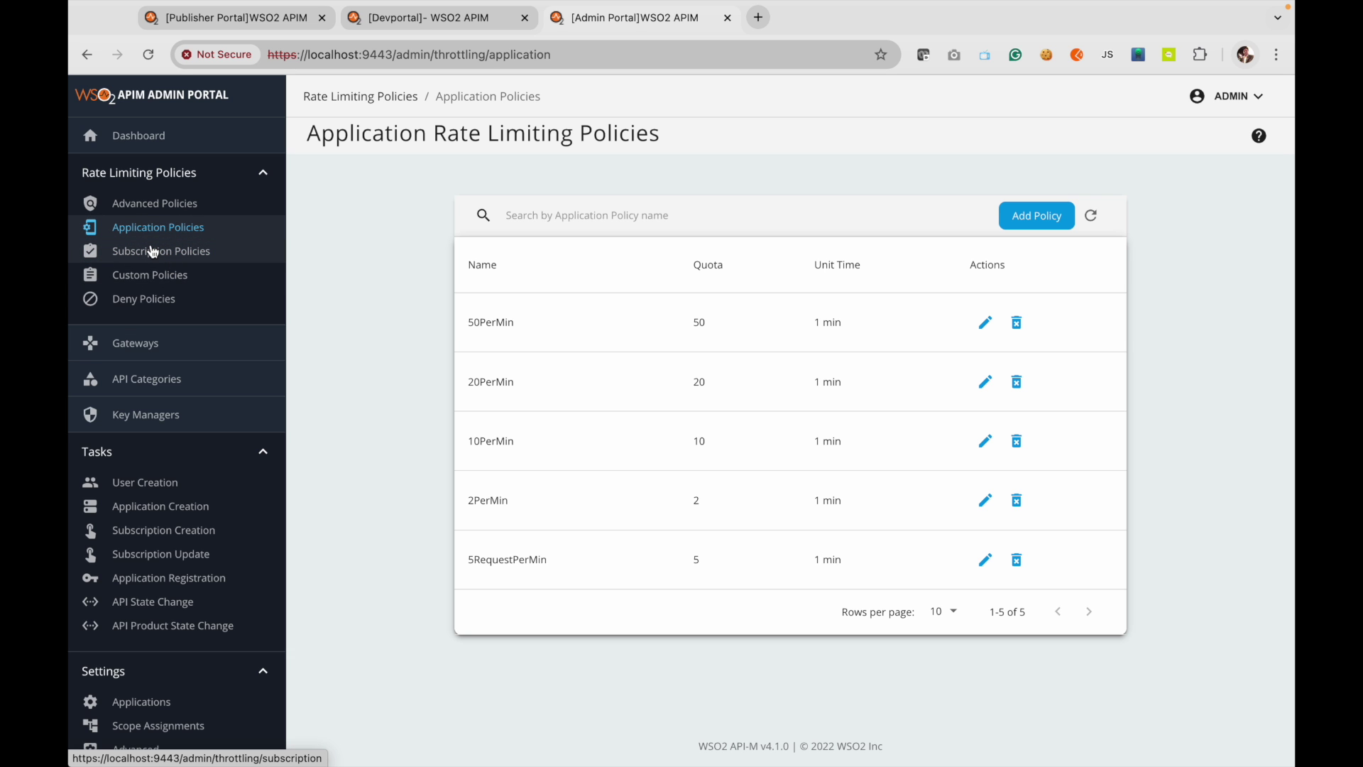
pyautogui.click(152, 251)
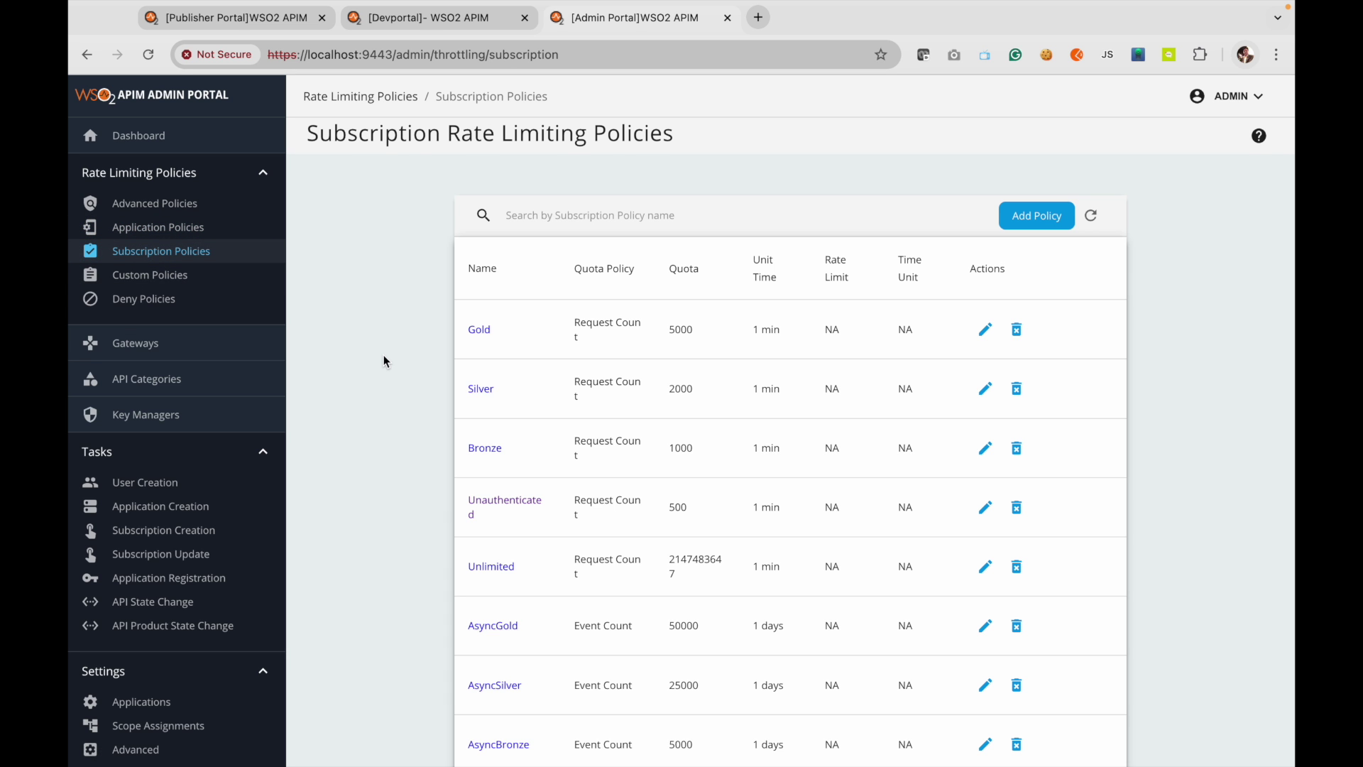
pyautogui.scroll(-3, 383, 361)
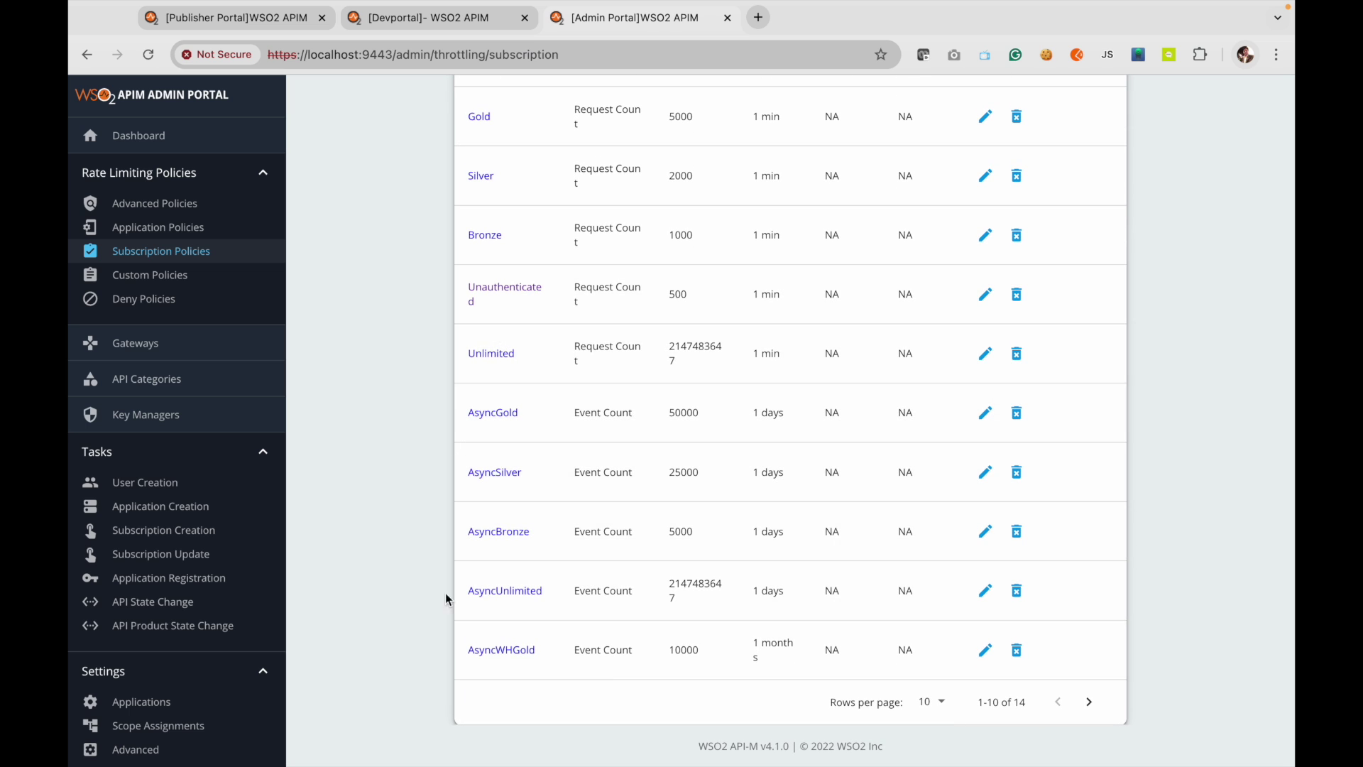
pyautogui.scroll(3, 390, 394)
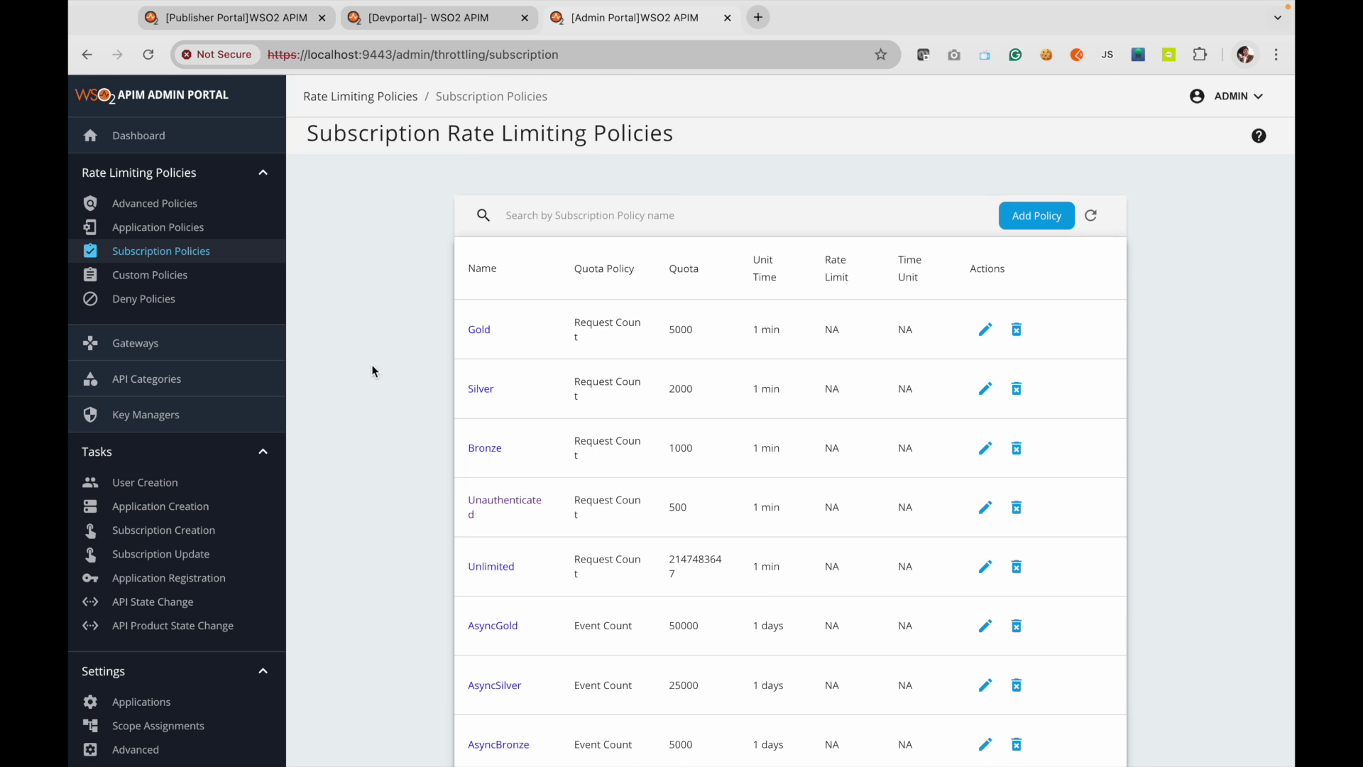
pyautogui.scroll(-1, 404, 394)
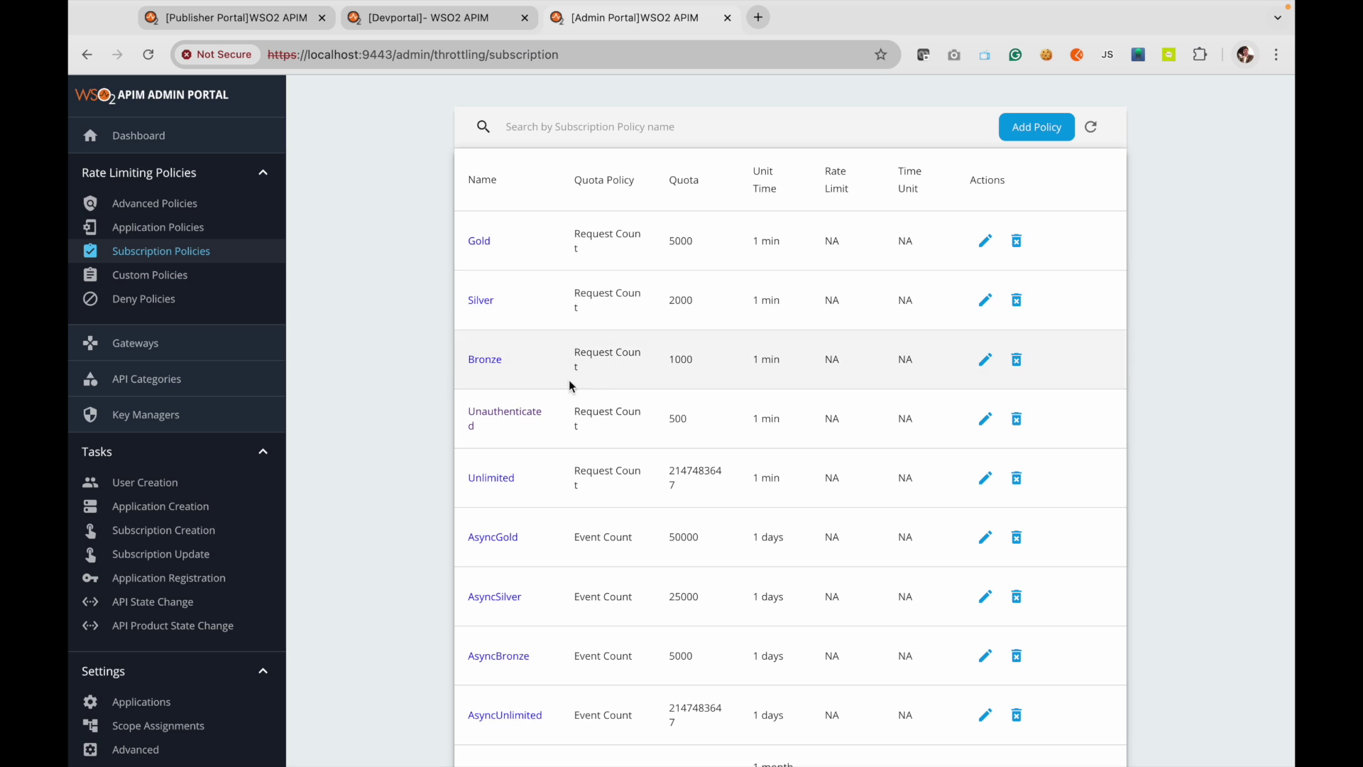
pyautogui.scroll(-1, 539, 501)
pyautogui.scroll(-2, 538, 500)
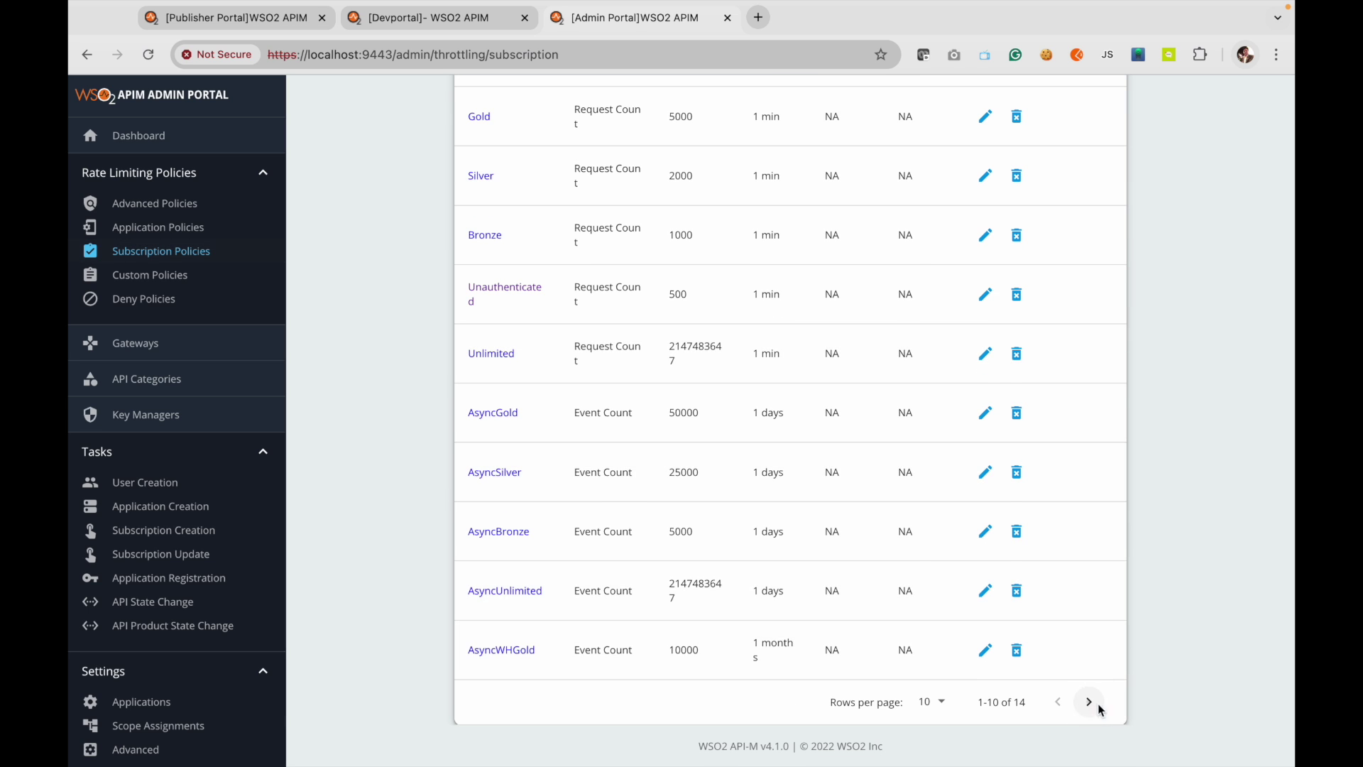
pyautogui.click(1089, 701)
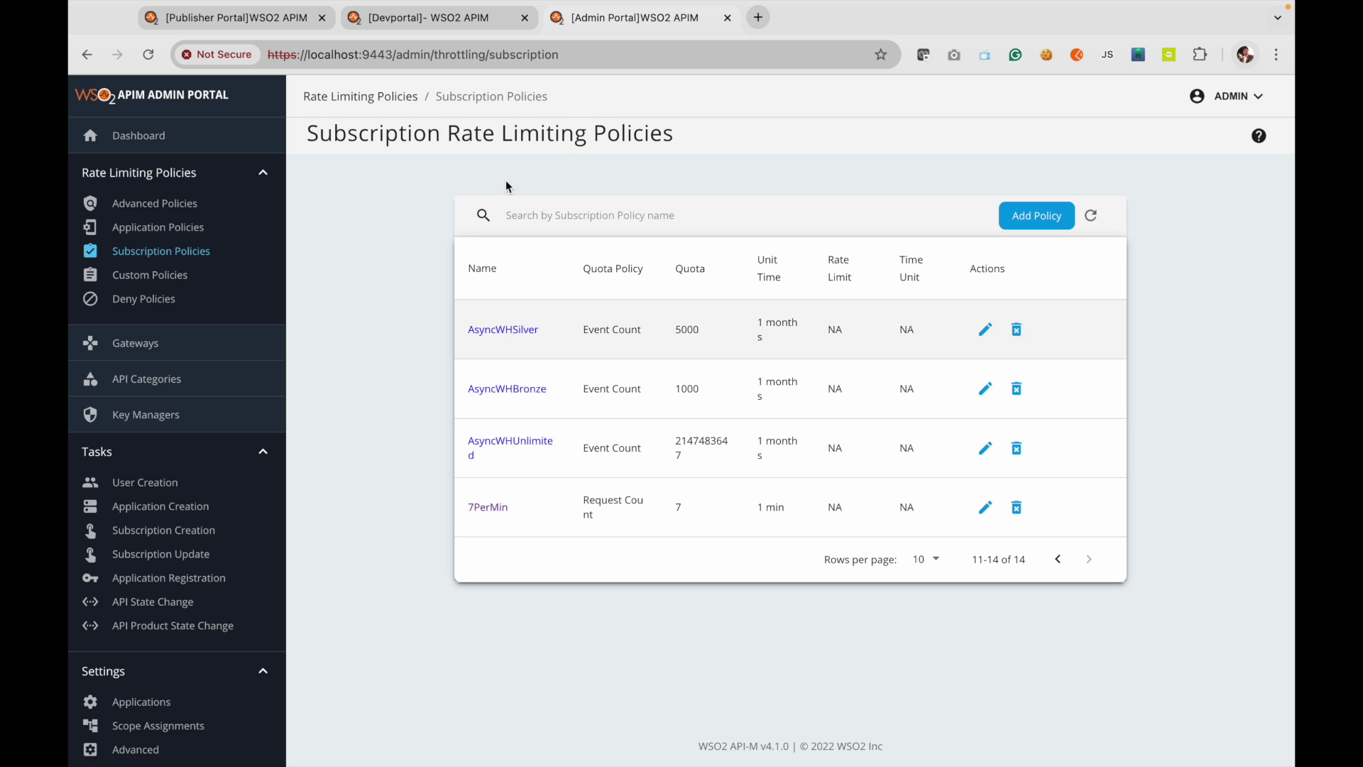
# - In the Developer Portal, create an application named RateLimitSubscribe with a shared token quota of 20PerMin
pyautogui.click(226, 21)
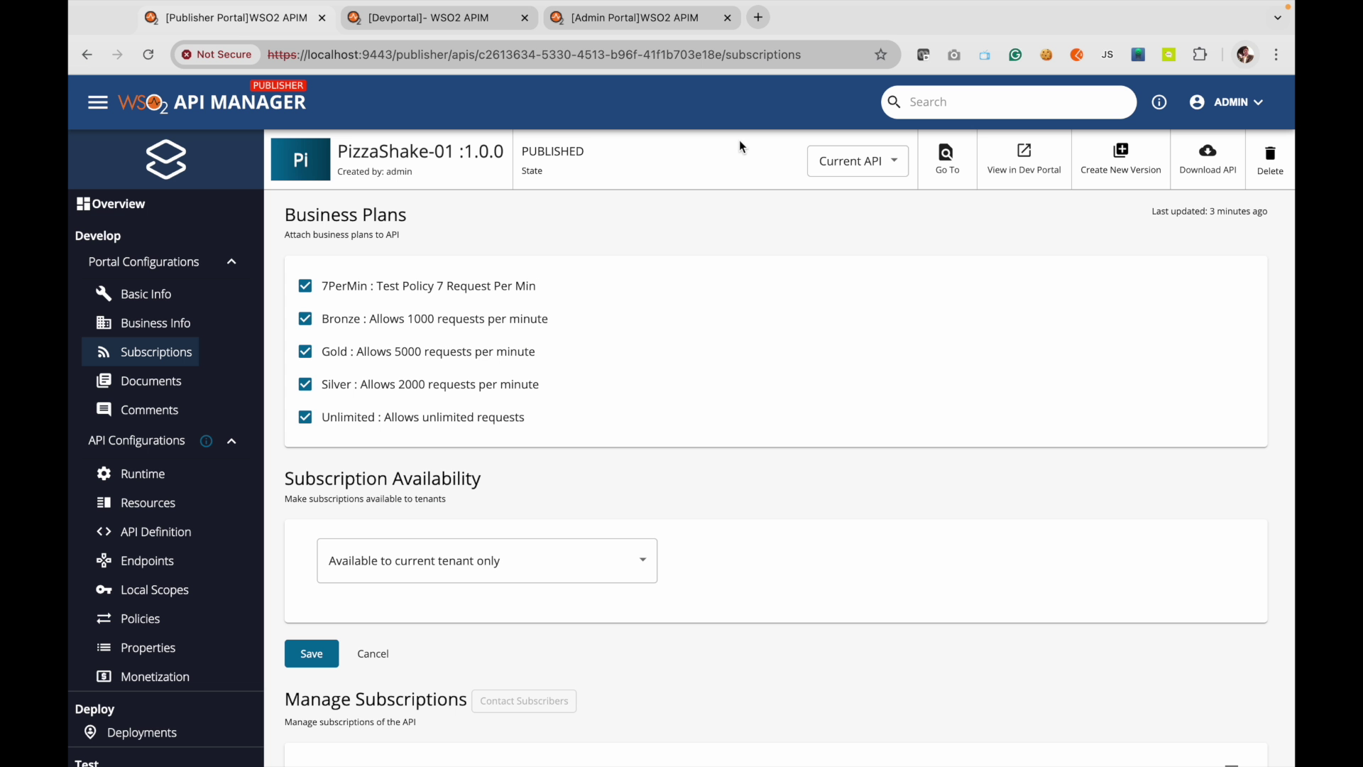
pyautogui.click(1013, 176)
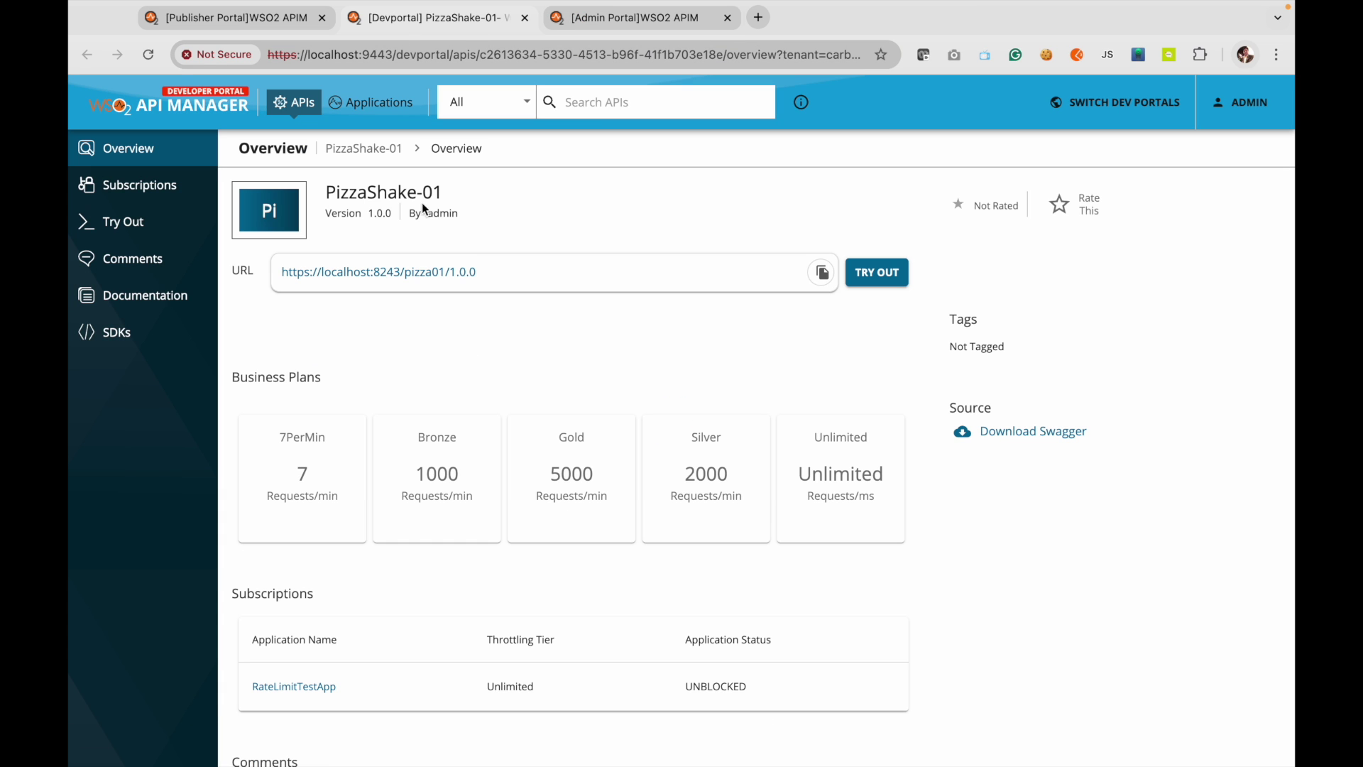
pyautogui.click(365, 117)
pyautogui.click(338, 158)
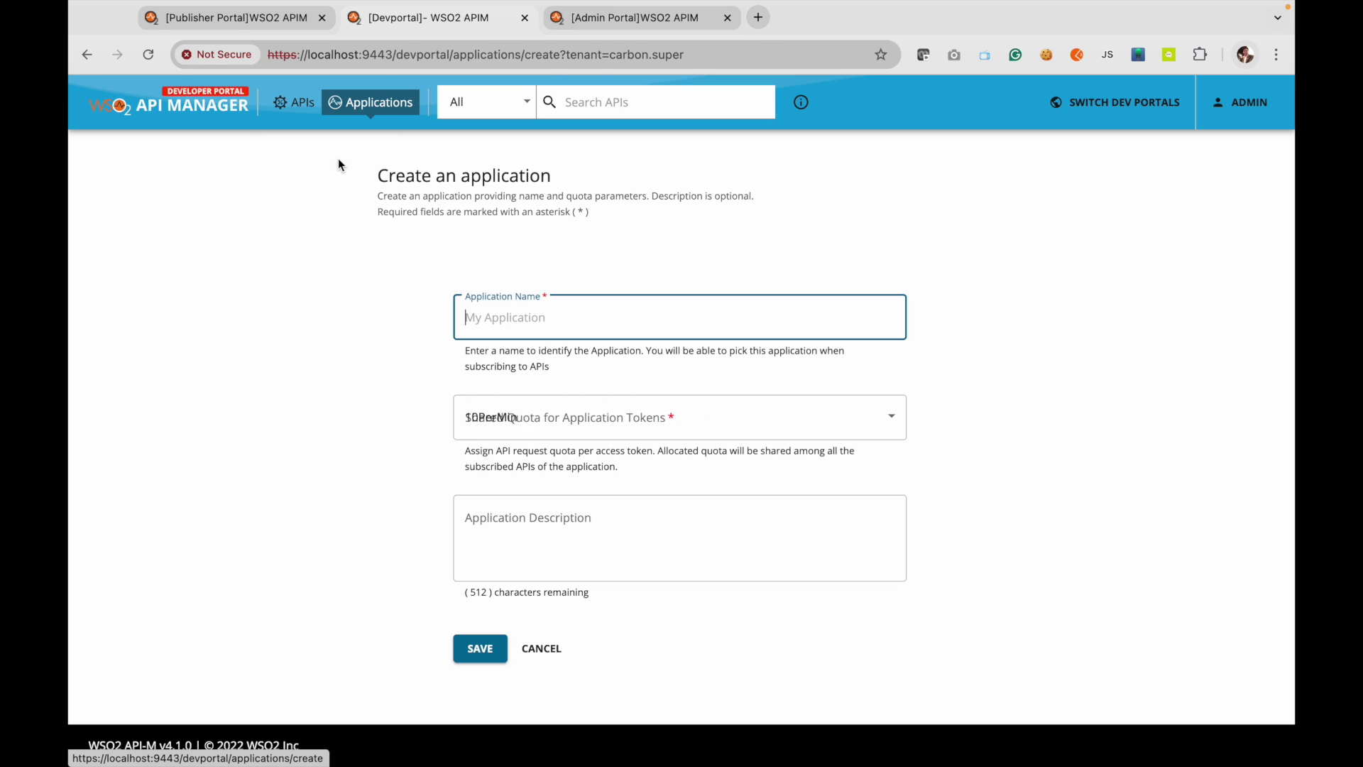
pyautogui.write('RateLimitSubscribe')
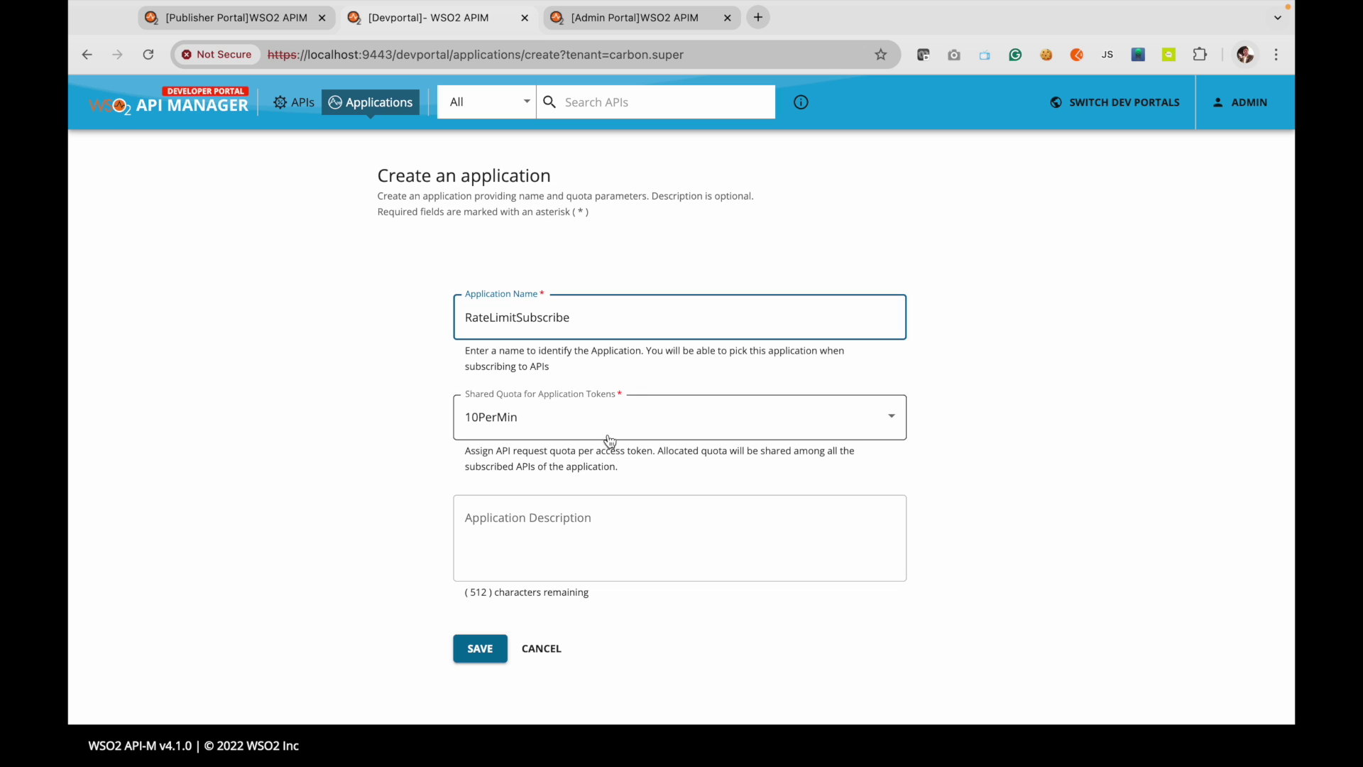
pyautogui.click(524, 436)
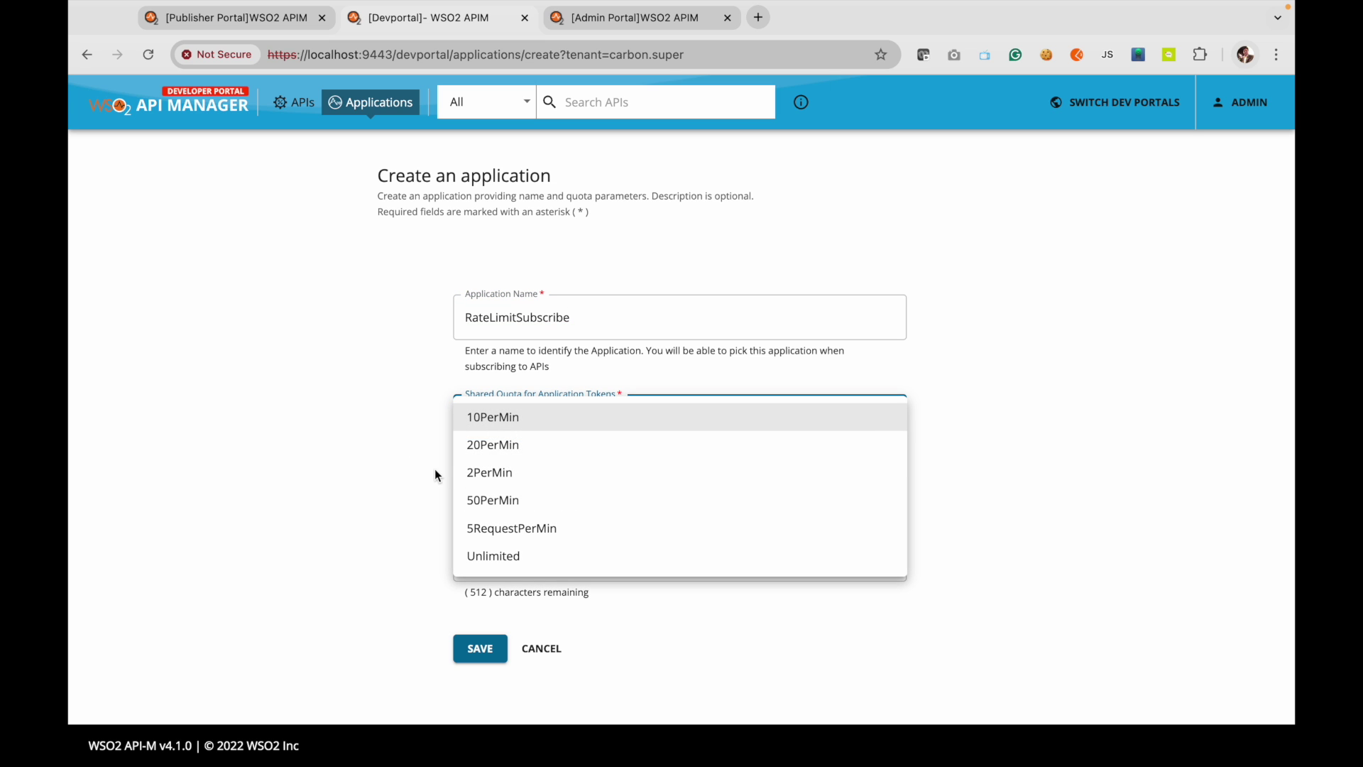
pyautogui.click(525, 455)
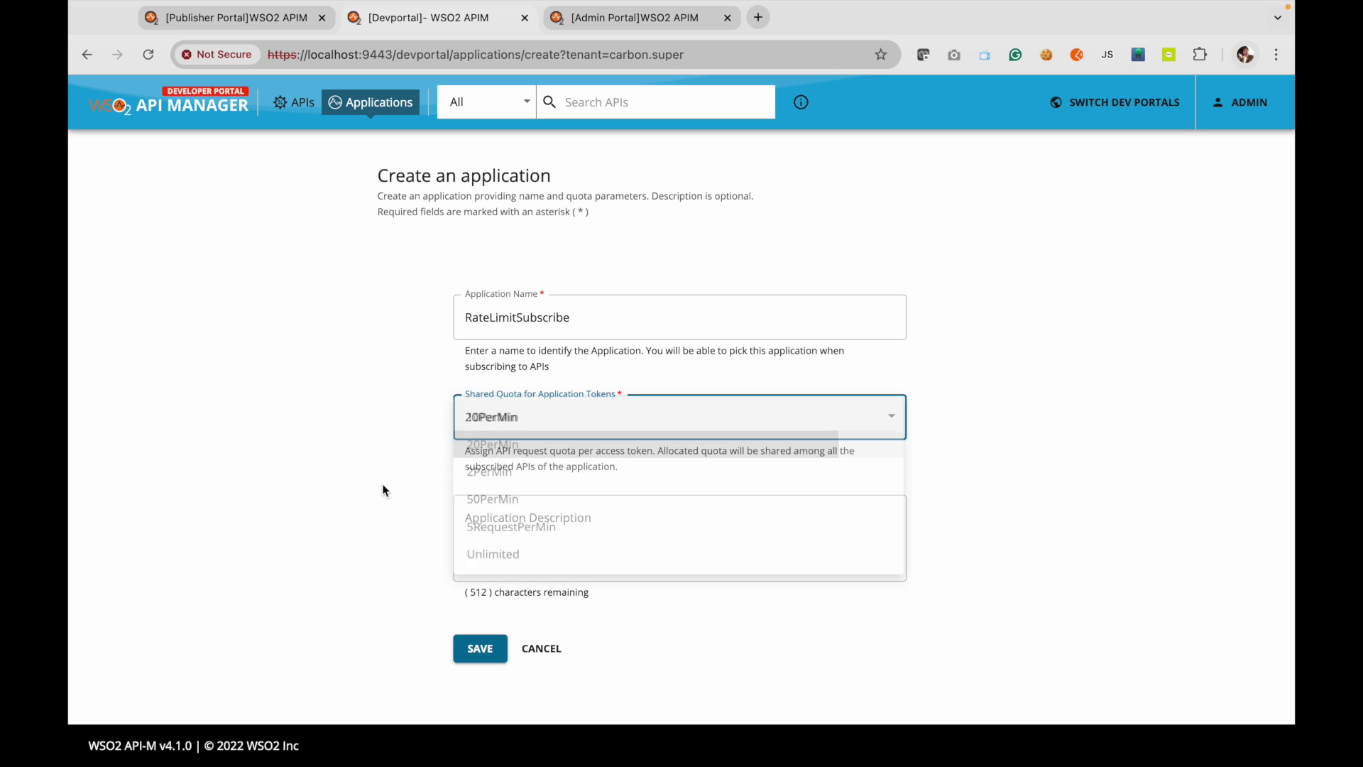
pyautogui.click(480, 649)
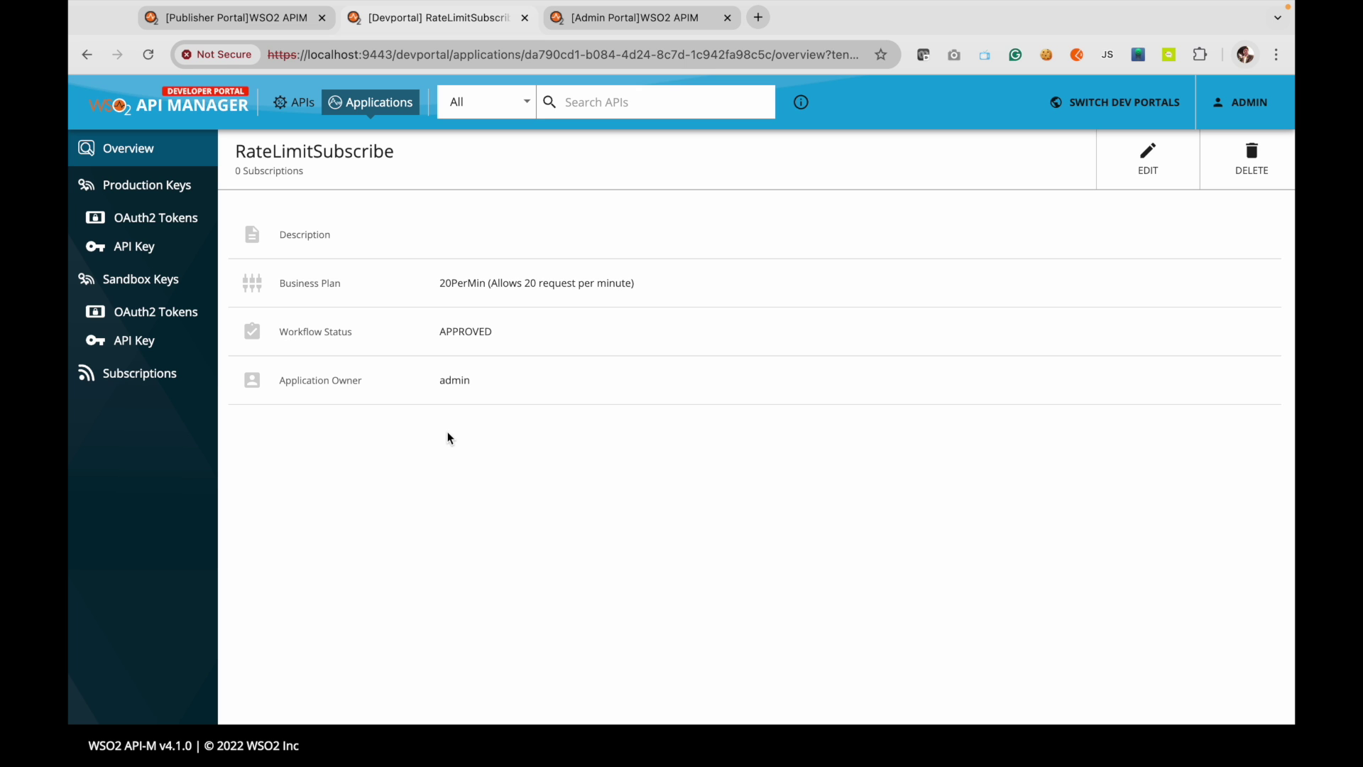
# - Check which business plans are offered when subscribing the RateLimitSubscribe application to PizzaShake-01
pyautogui.click(135, 374)
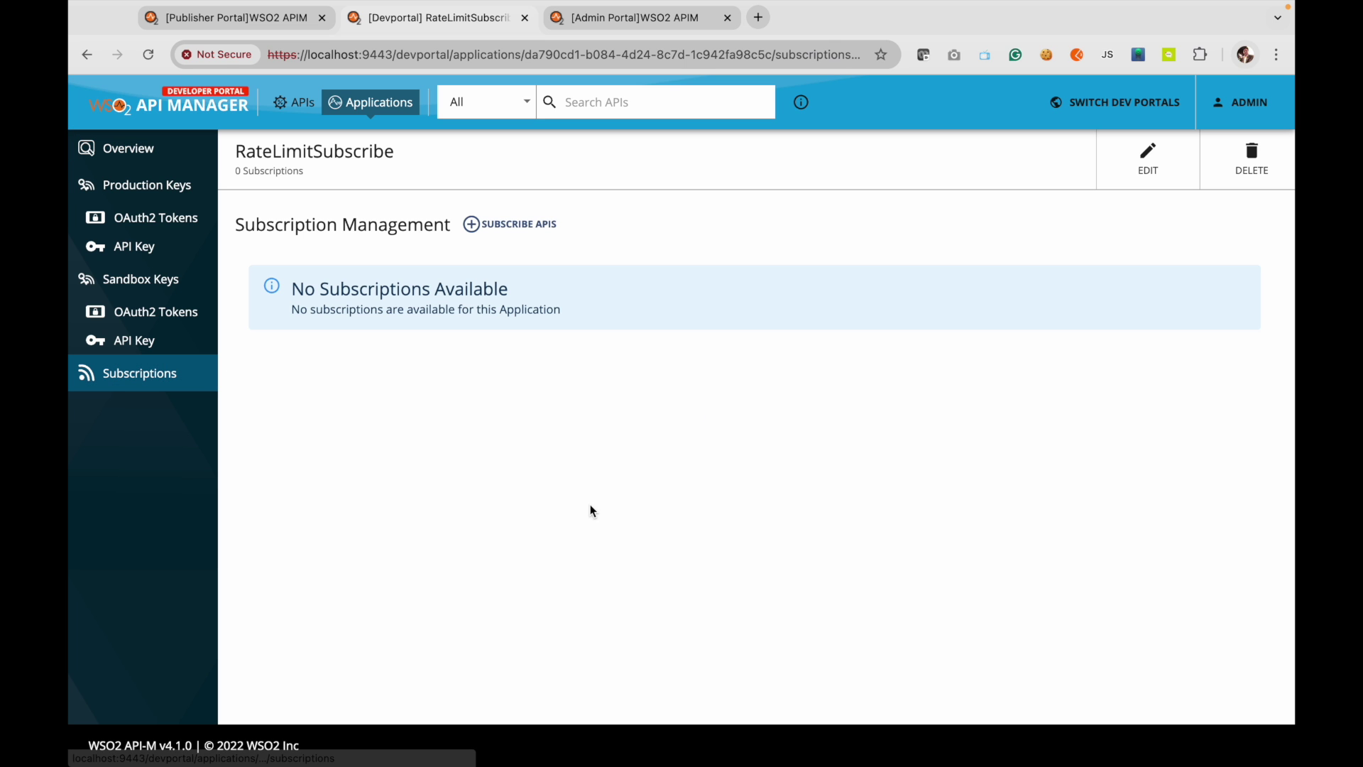
pyautogui.click(525, 234)
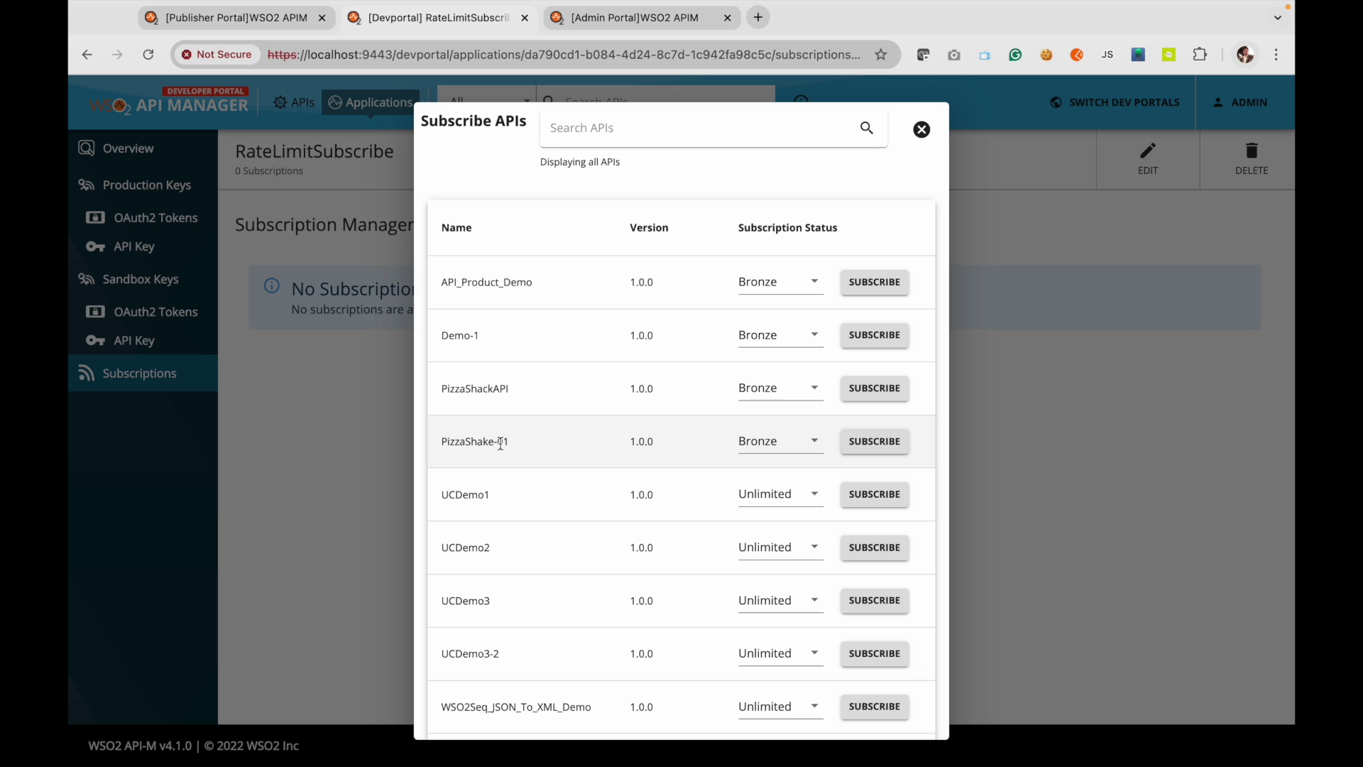
pyautogui.click(814, 447)
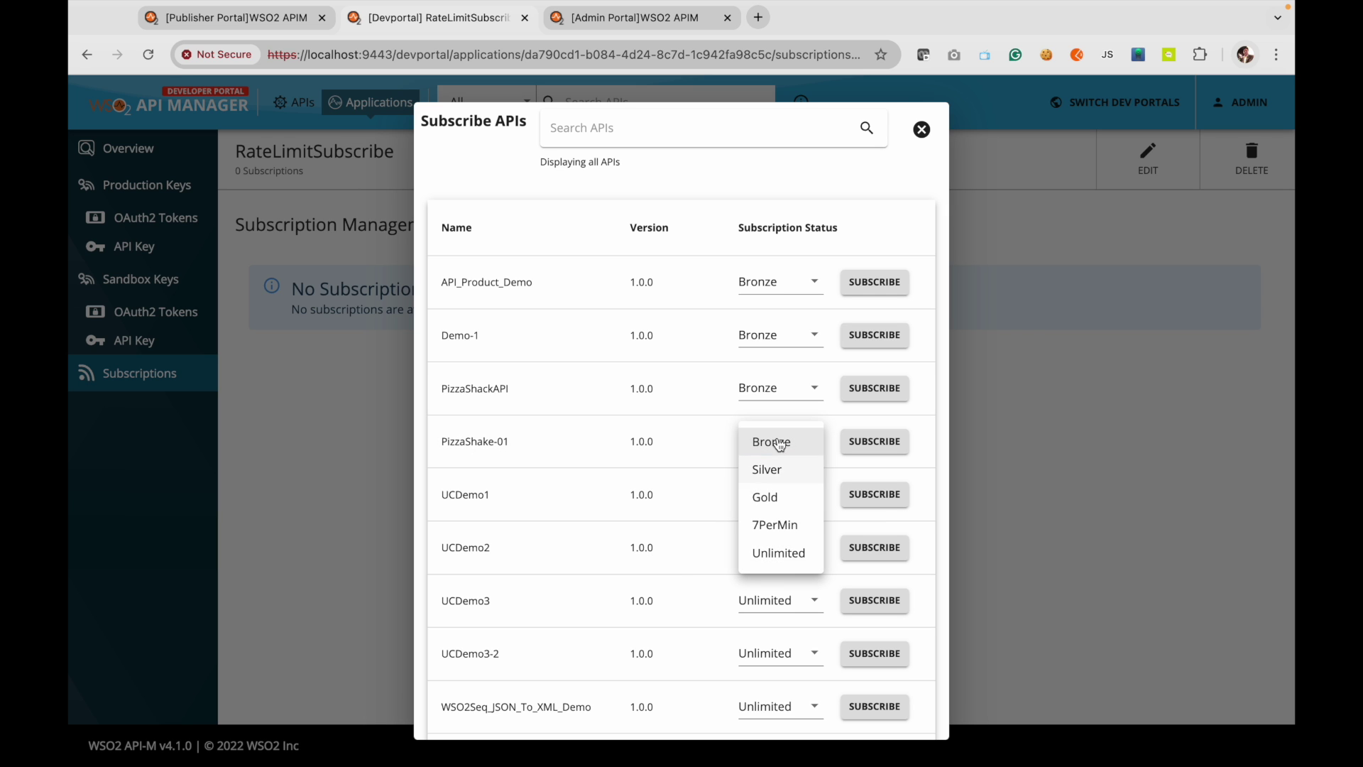
# - In the Publisher Portal, detach the 7PerMin and Bronze business plans from PizzaShake-01 and save
pyautogui.click(220, 18)
pyautogui.click(306, 287)
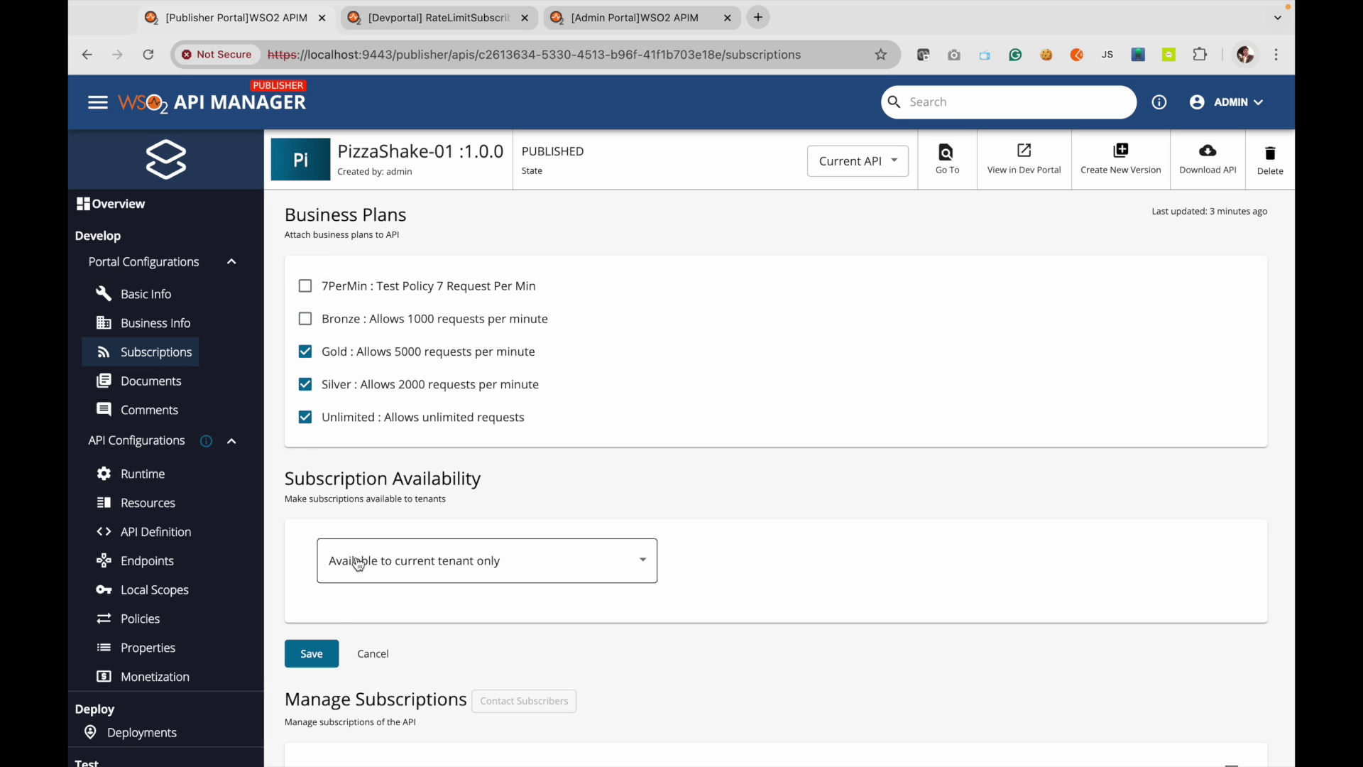
pyautogui.click(309, 652)
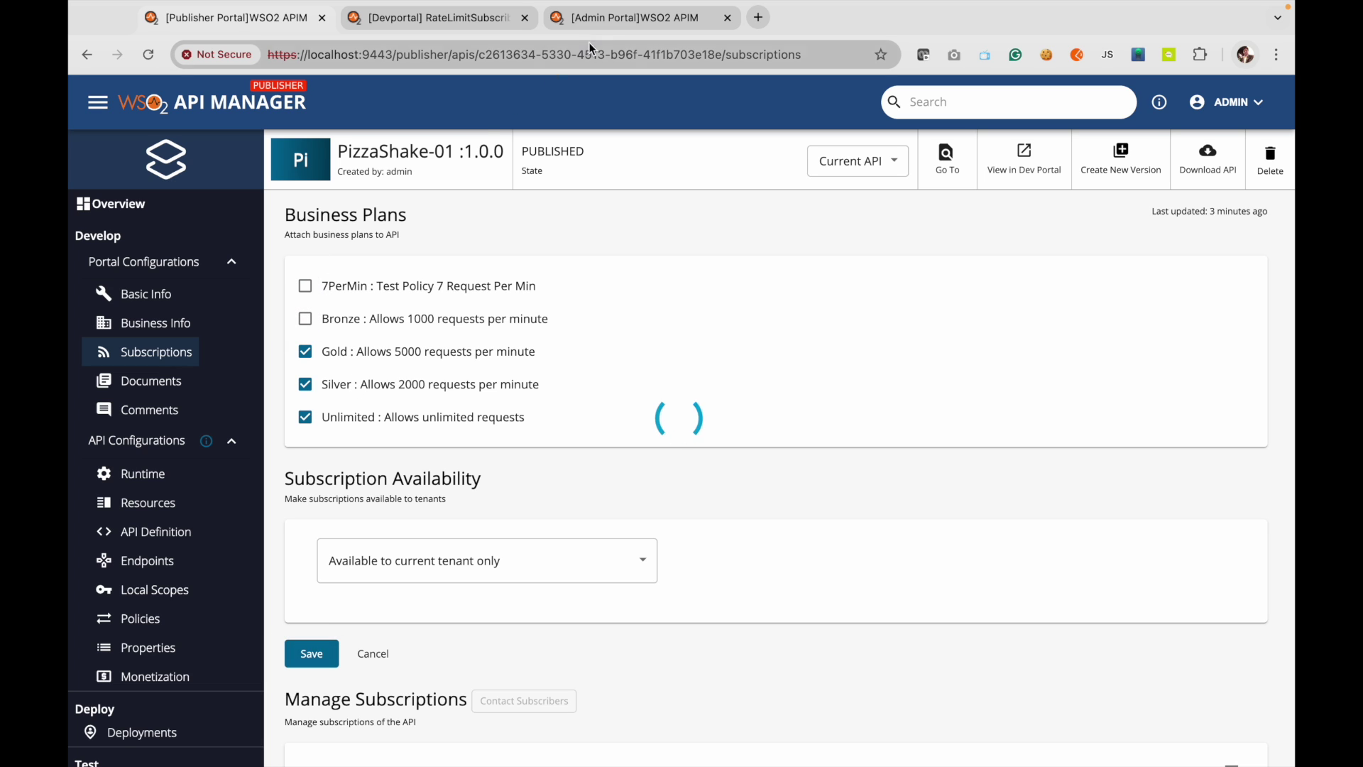
# - Back in the Developer Portal, reload the list of subscribable APIs and subscribe RateLimitSubscribe to PizzaShake-01 with the Unlimited plan
pyautogui.click(430, 27)
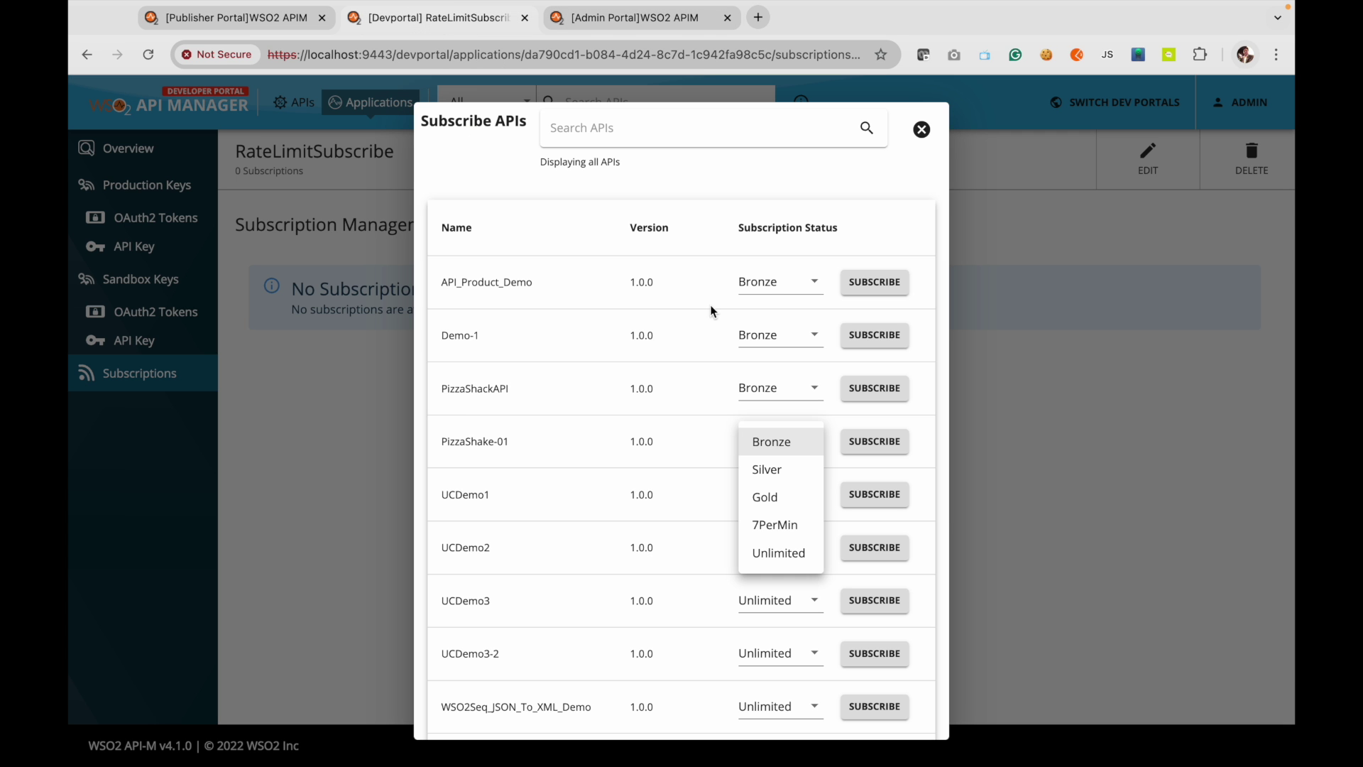
pyautogui.click(921, 127)
pyautogui.click(921, 127)
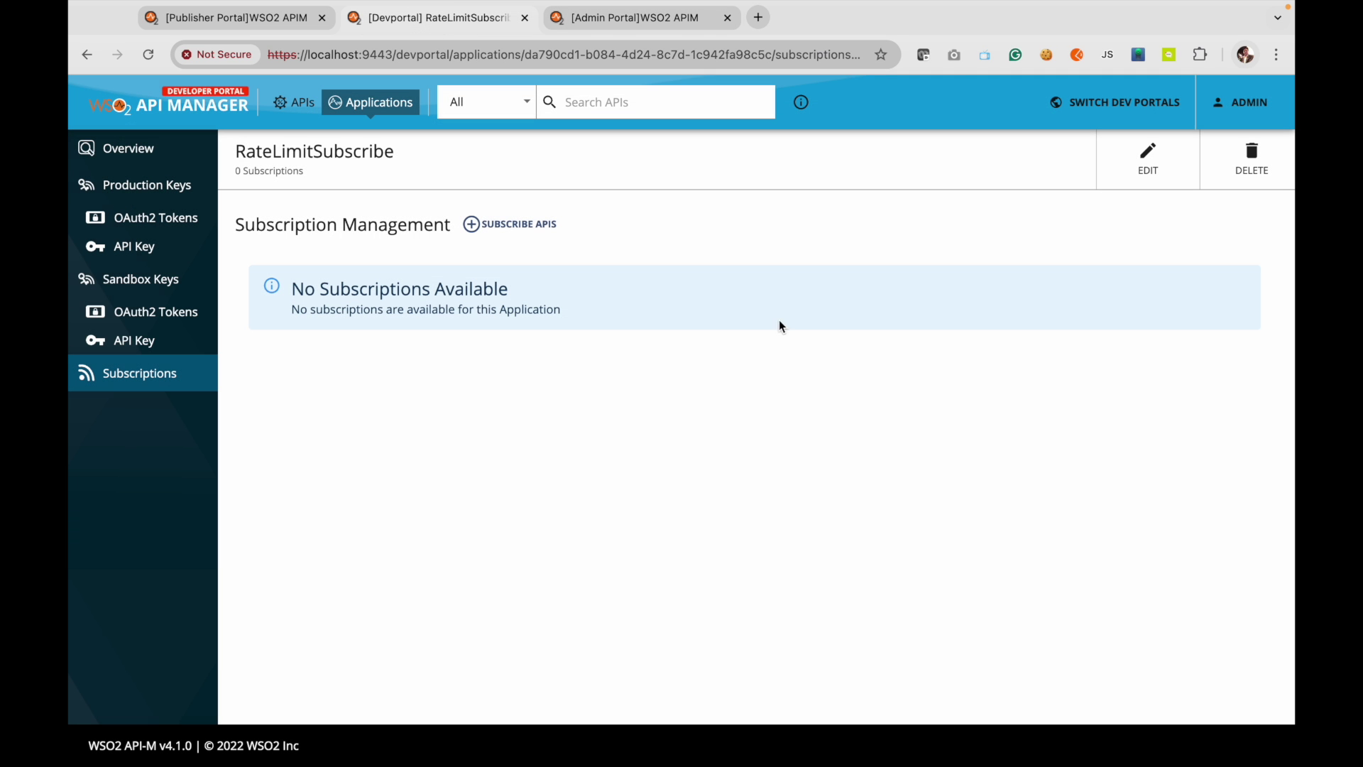
pyautogui.click(545, 226)
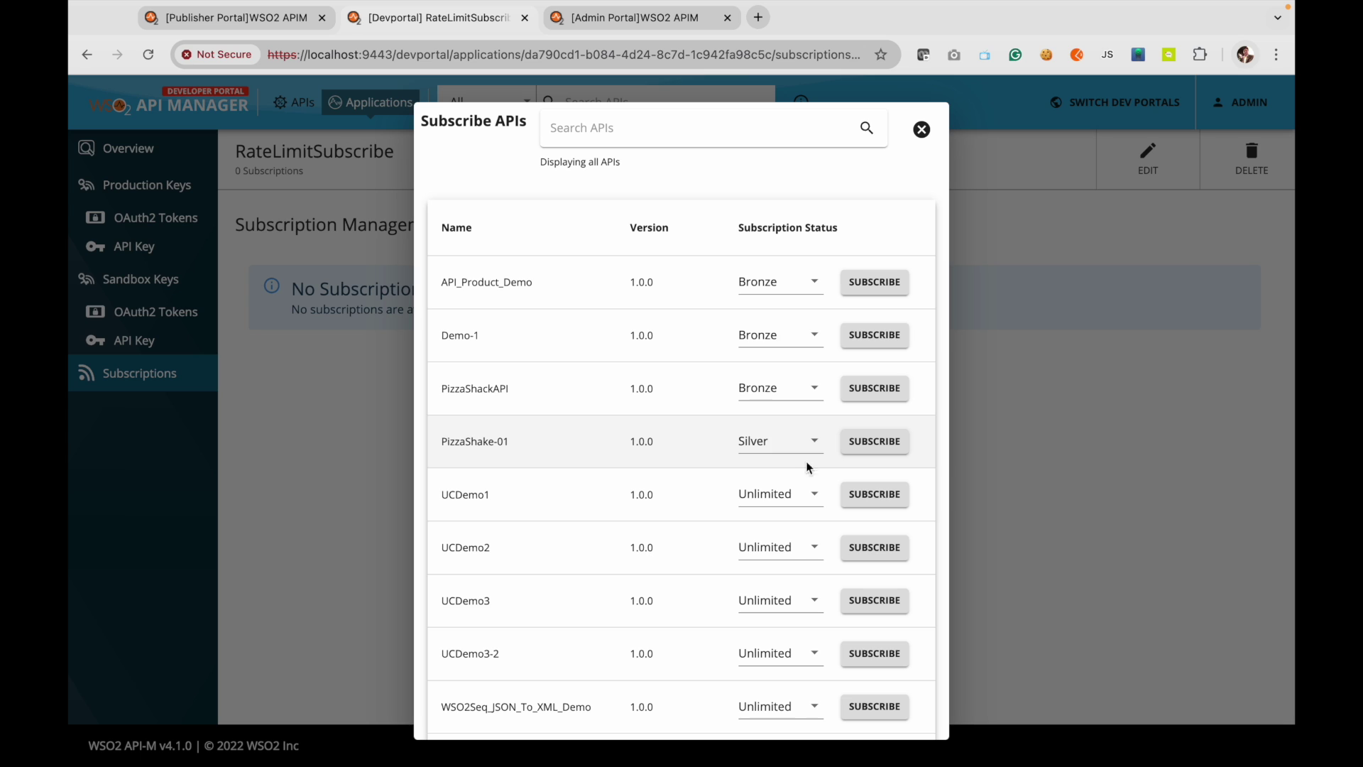
pyautogui.click(809, 448)
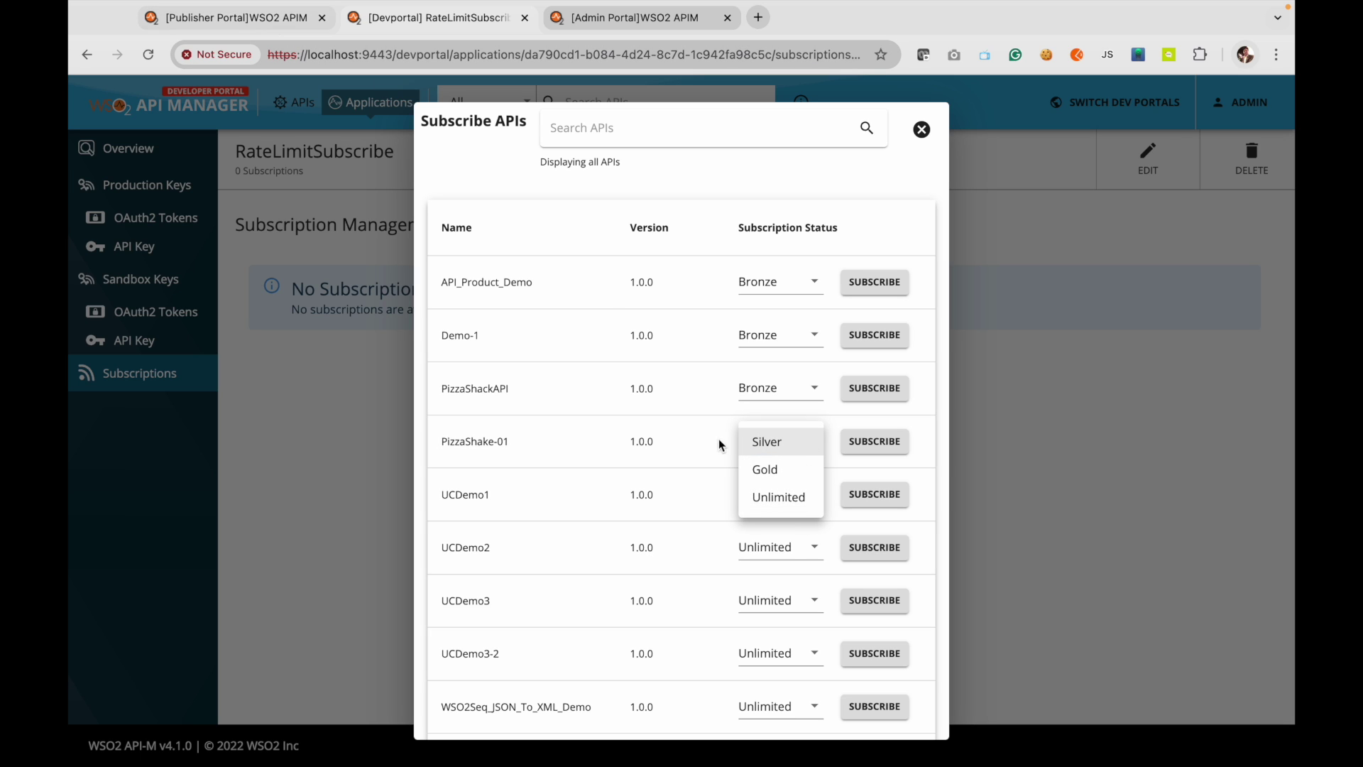
pyautogui.click(769, 499)
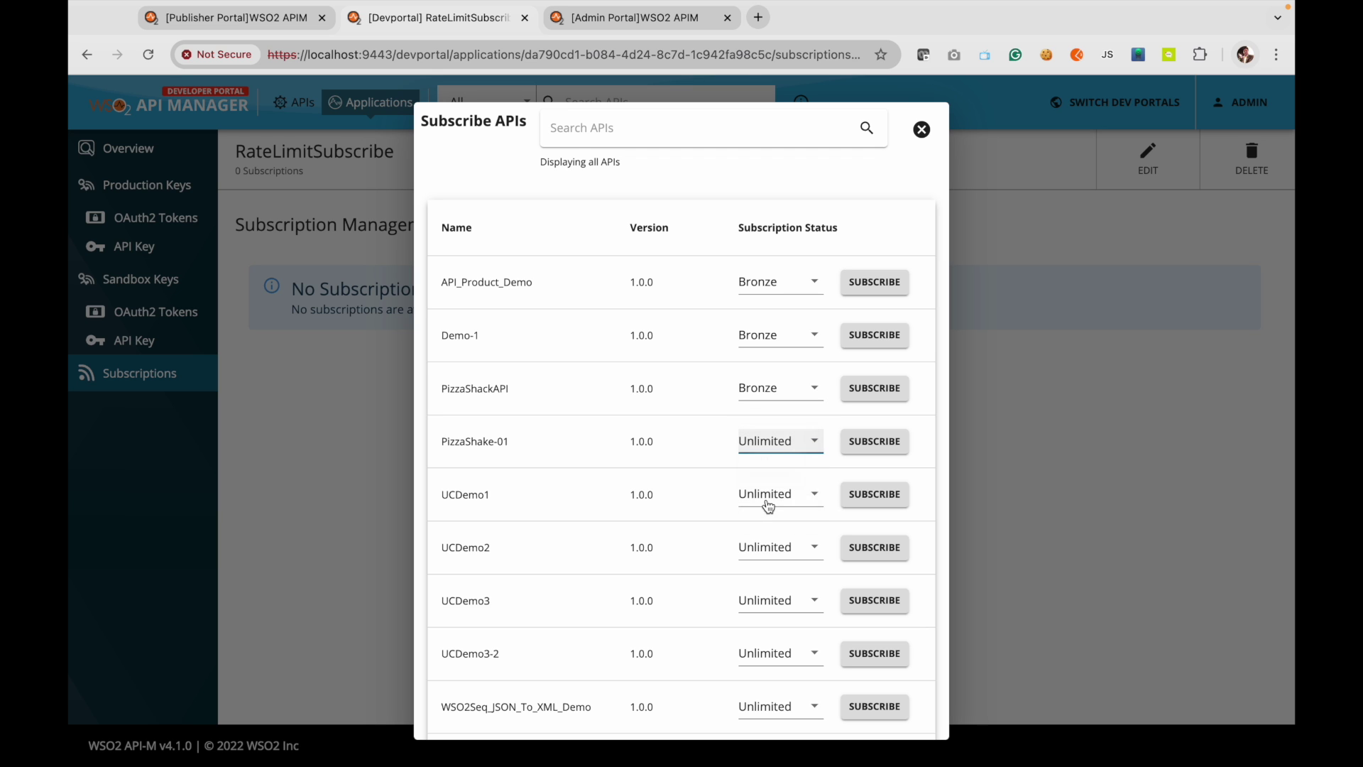
pyautogui.click(889, 447)
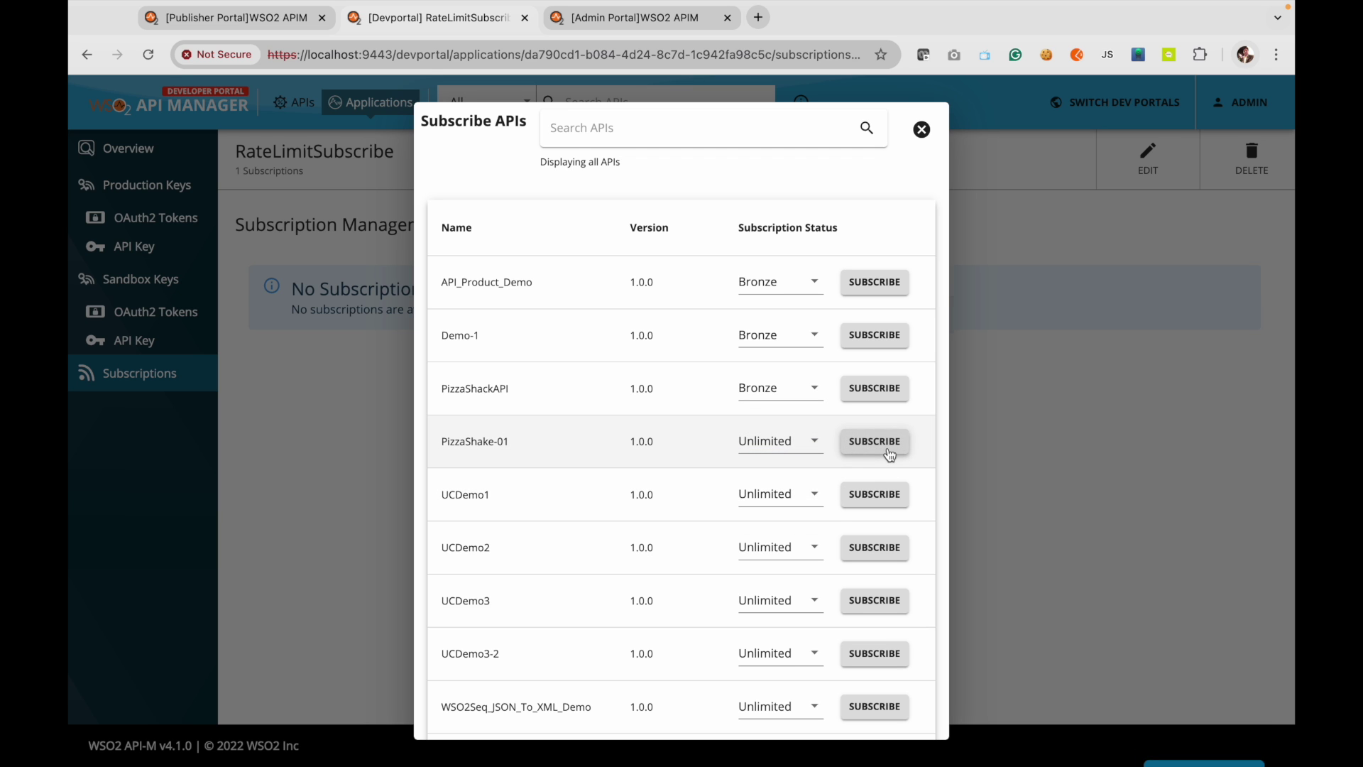
pyautogui.click(921, 129)
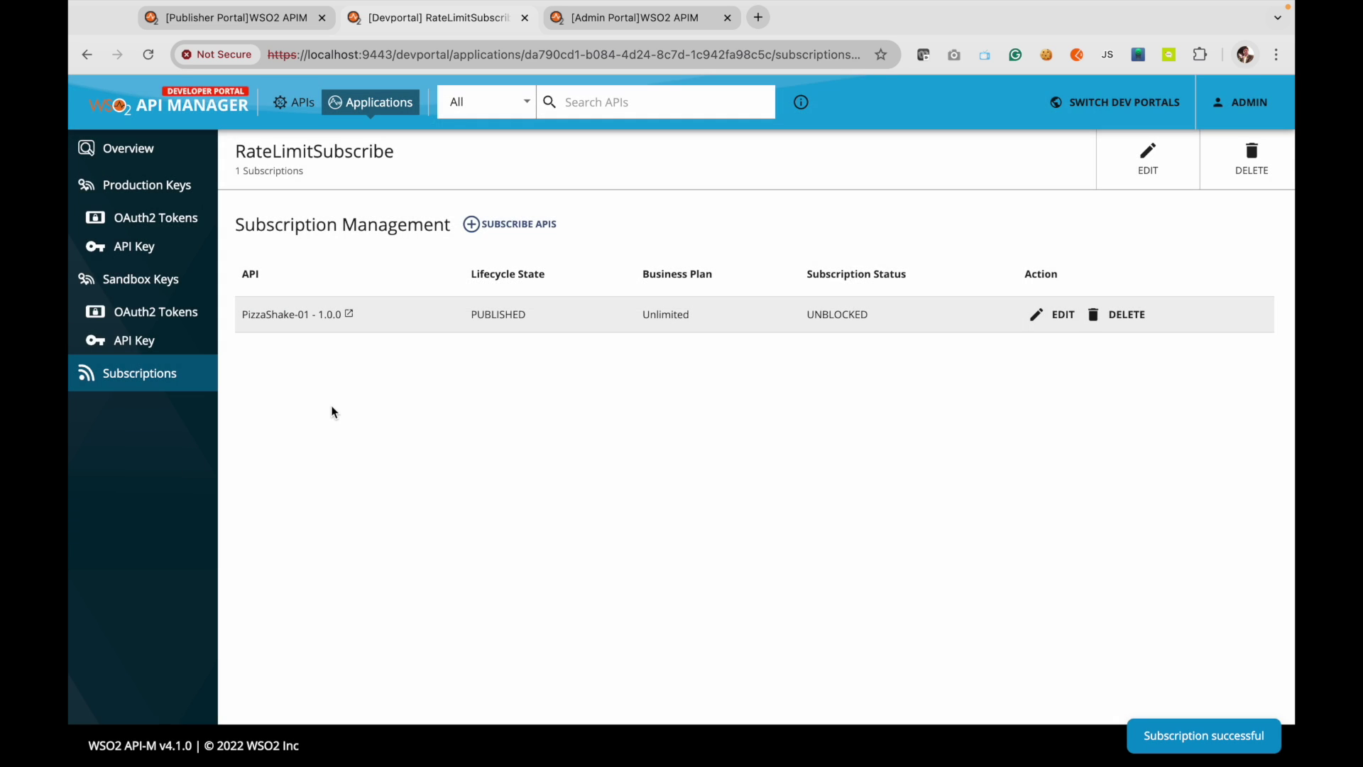
# - Generate the production OAuth2 keys for RateLimitSubscribe with the Resident Key Manager
pyautogui.click(142, 185)
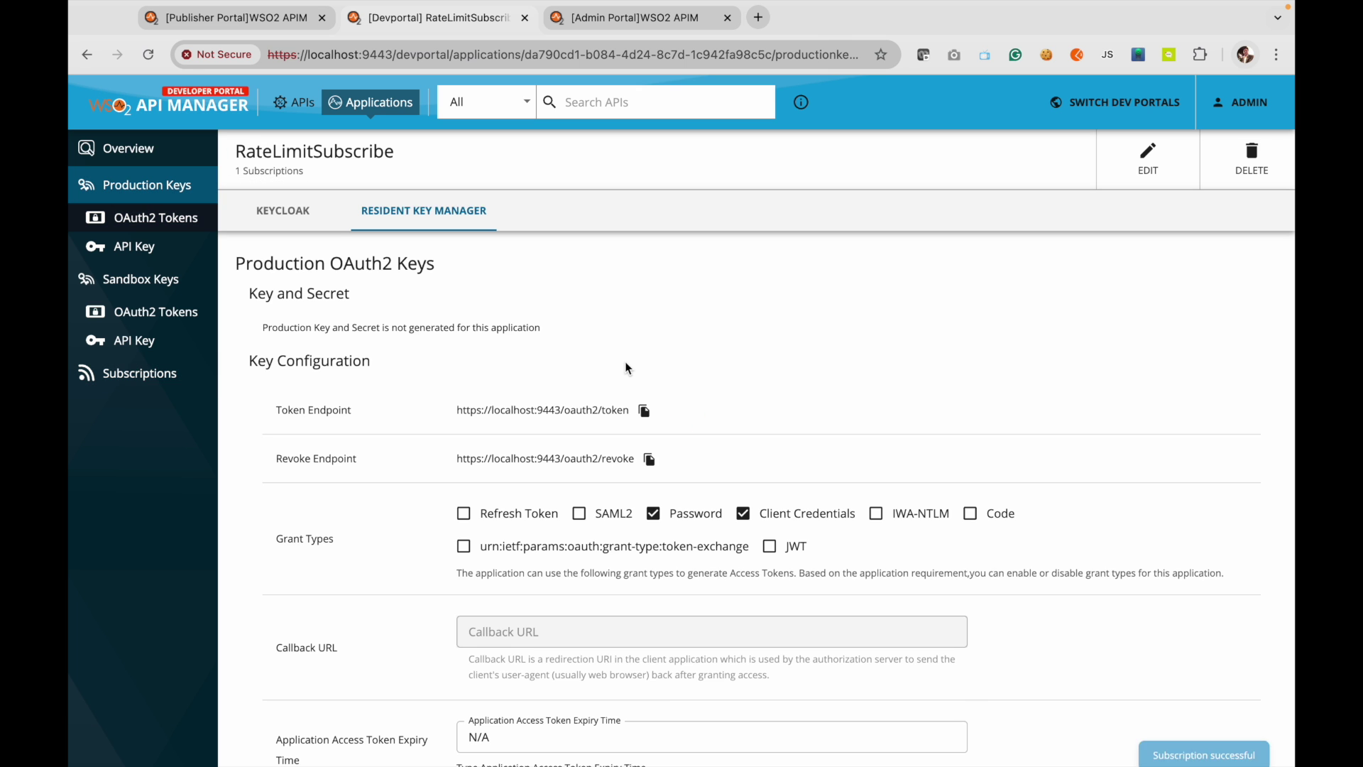
pyautogui.scroll(-15, 443, 632)
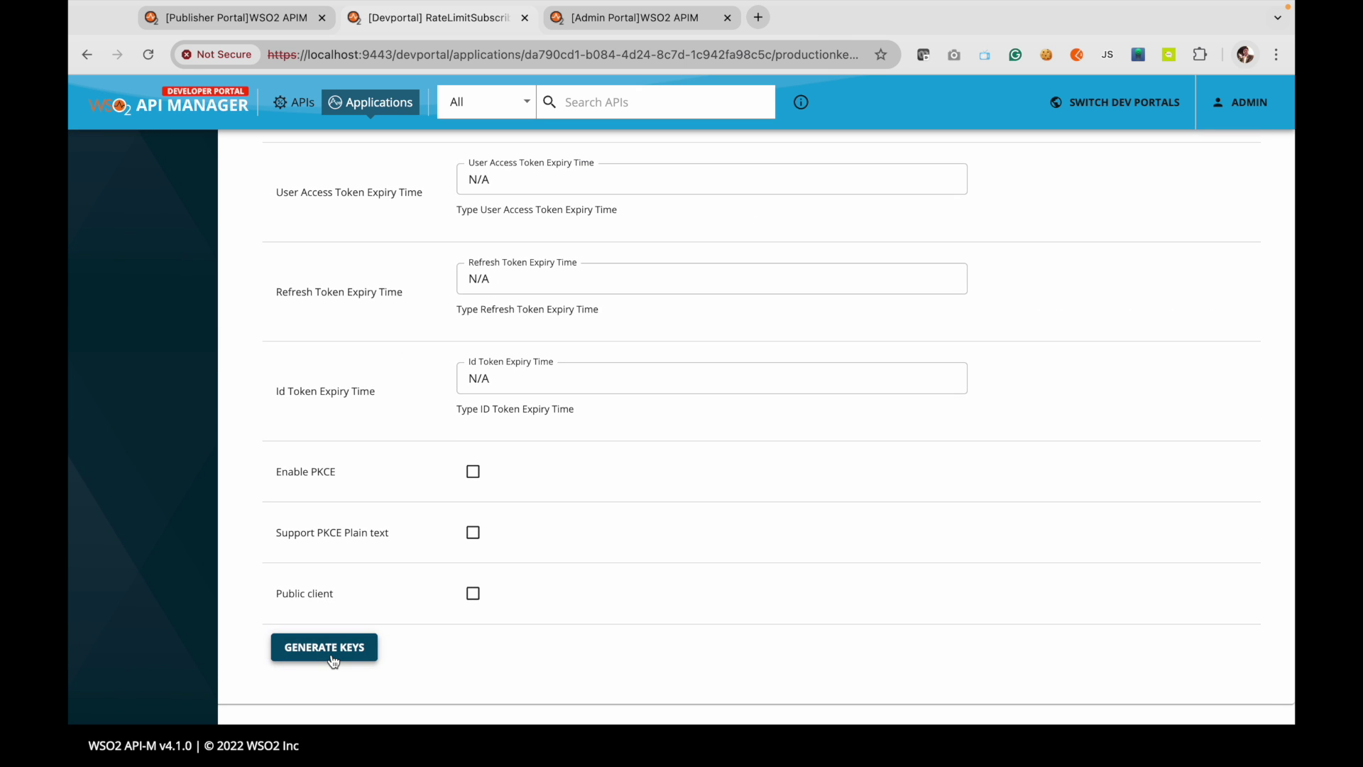
pyautogui.click(326, 648)
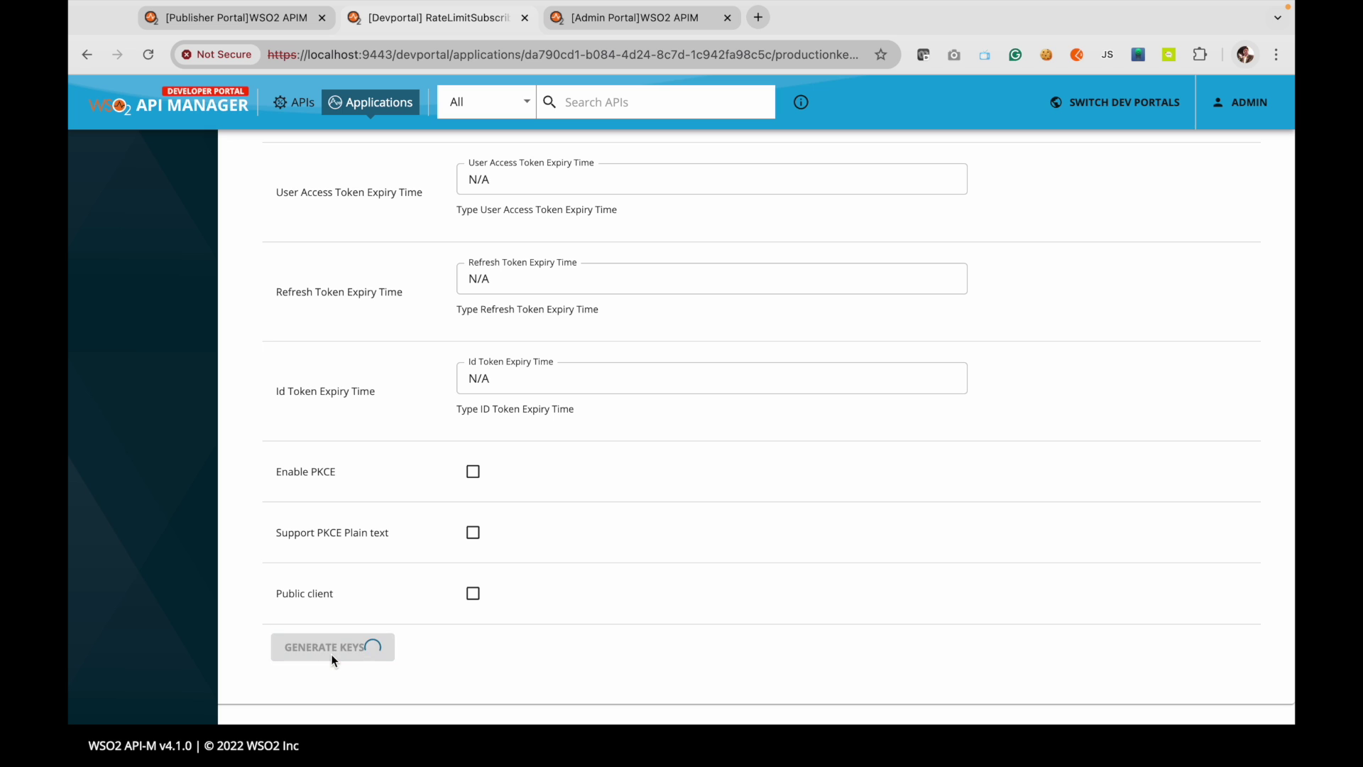
pyautogui.scroll(15, 360, 470)
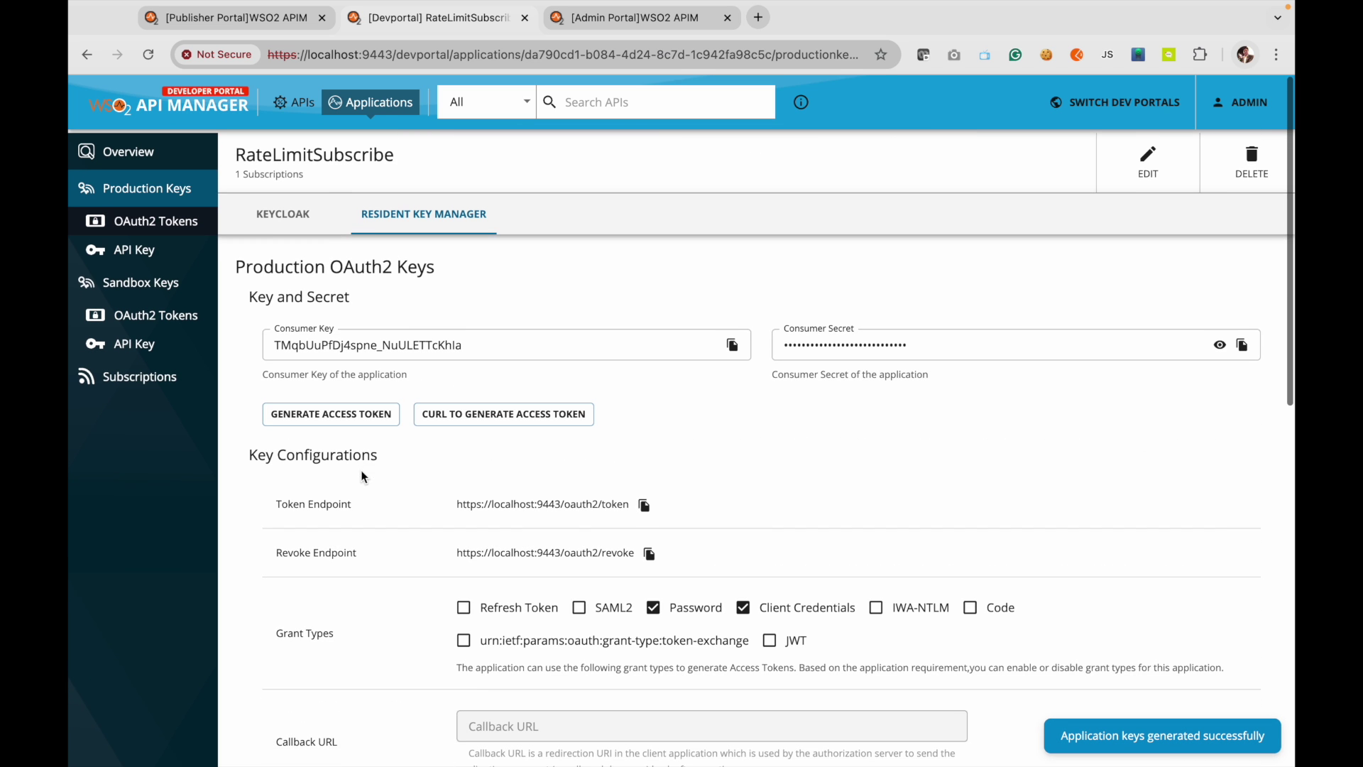
# - Copy RateLimitSubscribe's production consumer key, switch to Postman and paste it as the Basic Auth username of the GetToken request
pyautogui.click(732, 342)
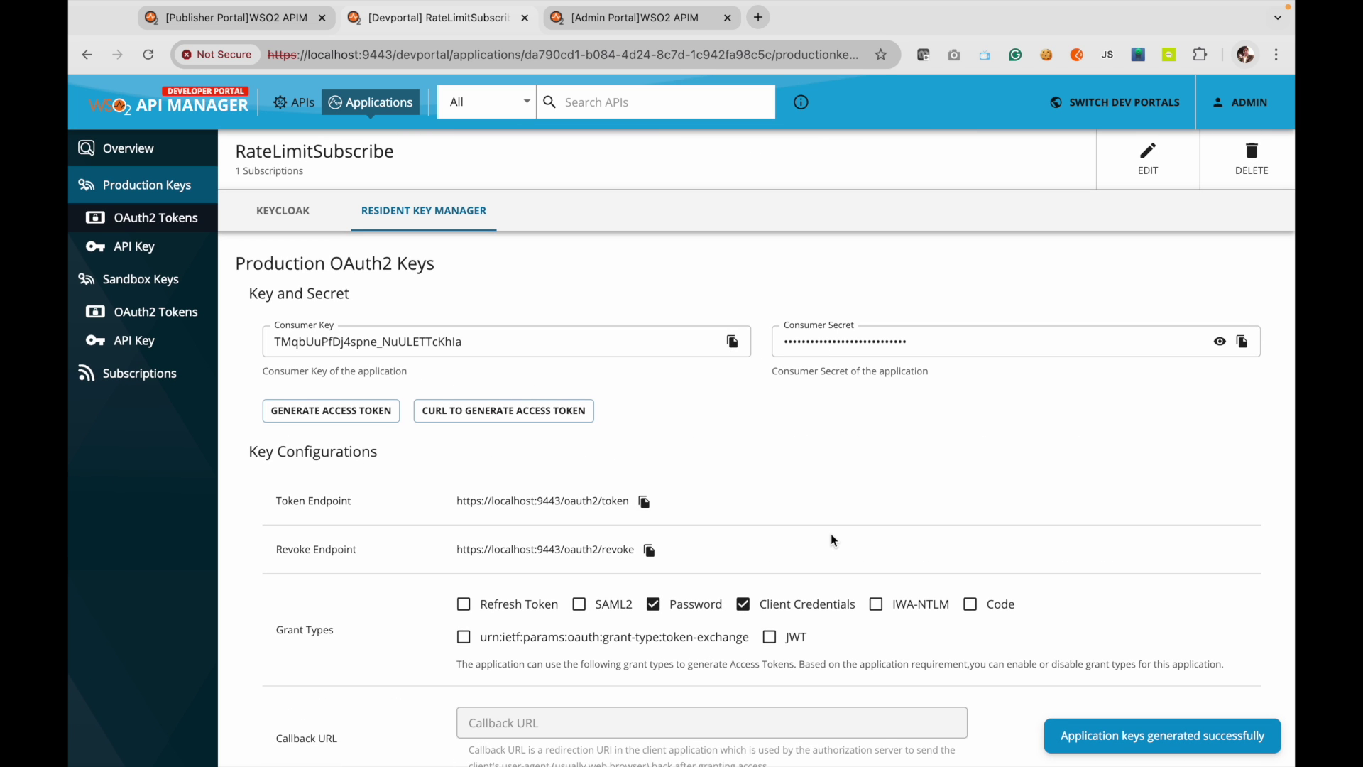
pyautogui.press('super+Tab')
pyautogui.press('super+Tab')
pyautogui.press('super+Tab')
pyautogui.press('super+Tab')
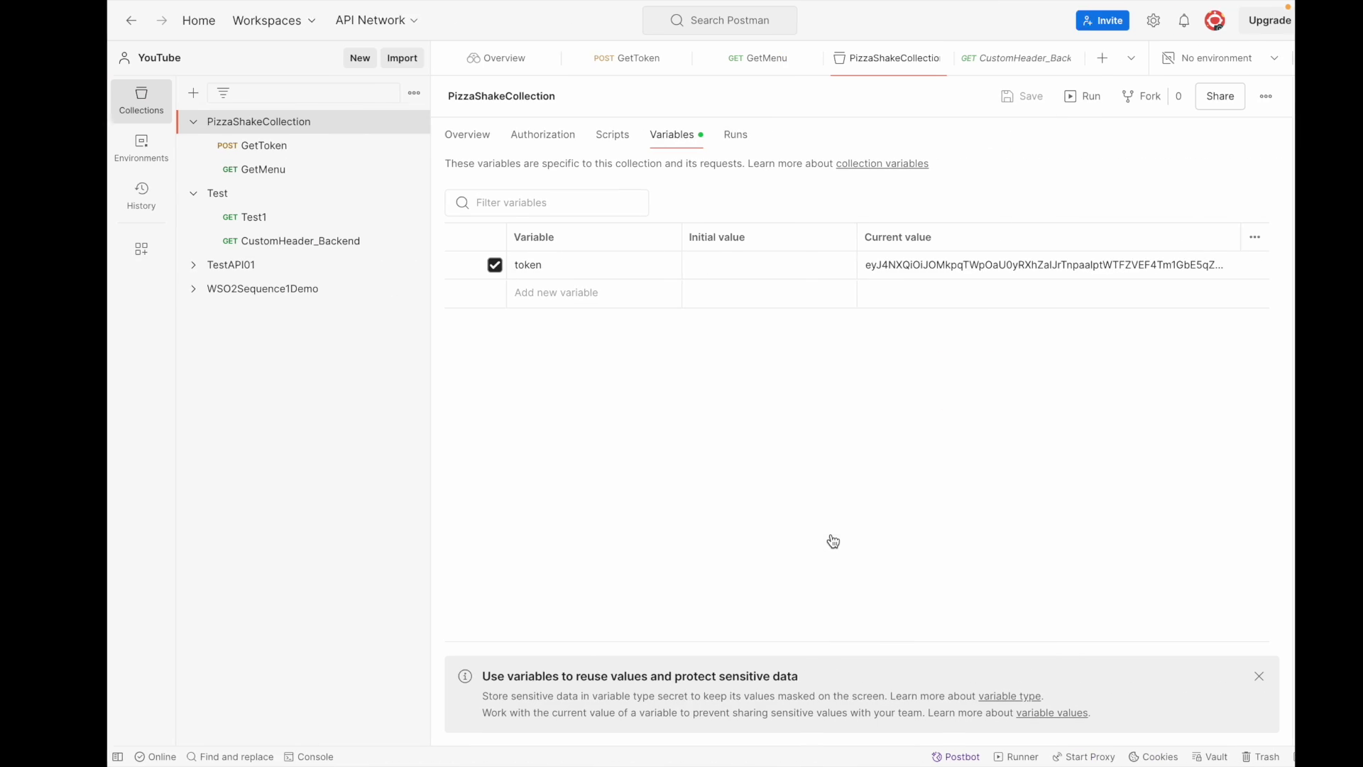
pyautogui.click(240, 150)
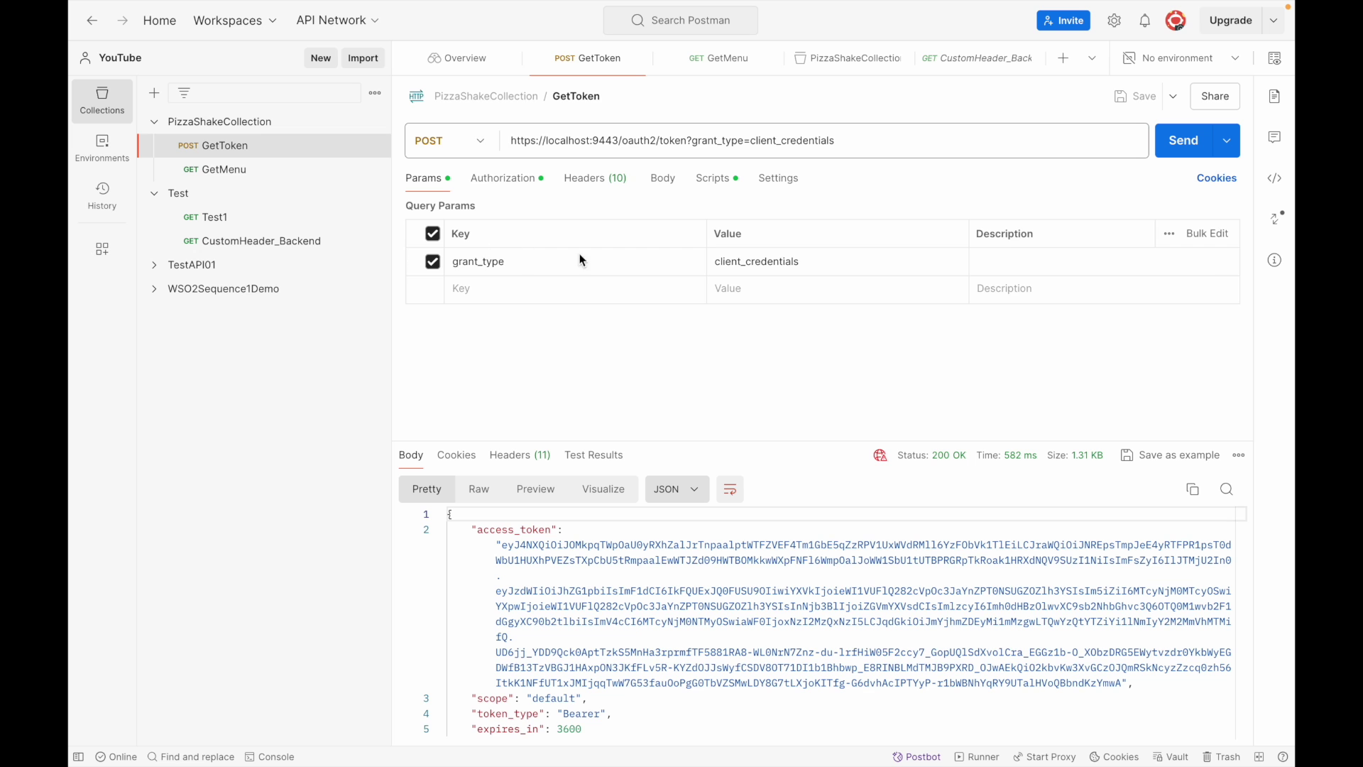
pyautogui.click(521, 182)
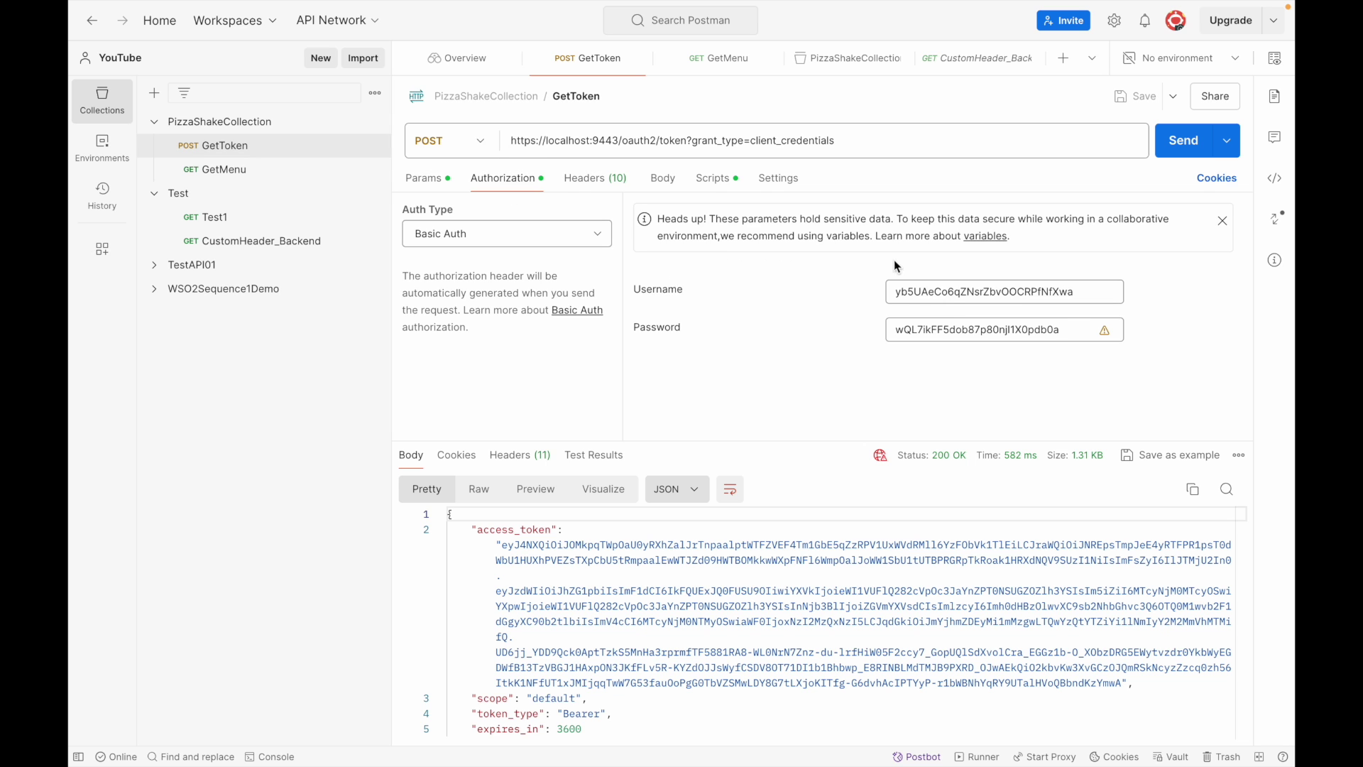
pyautogui.doubleClick(948, 296)
pyautogui.hotkey('ctrl', 'v')
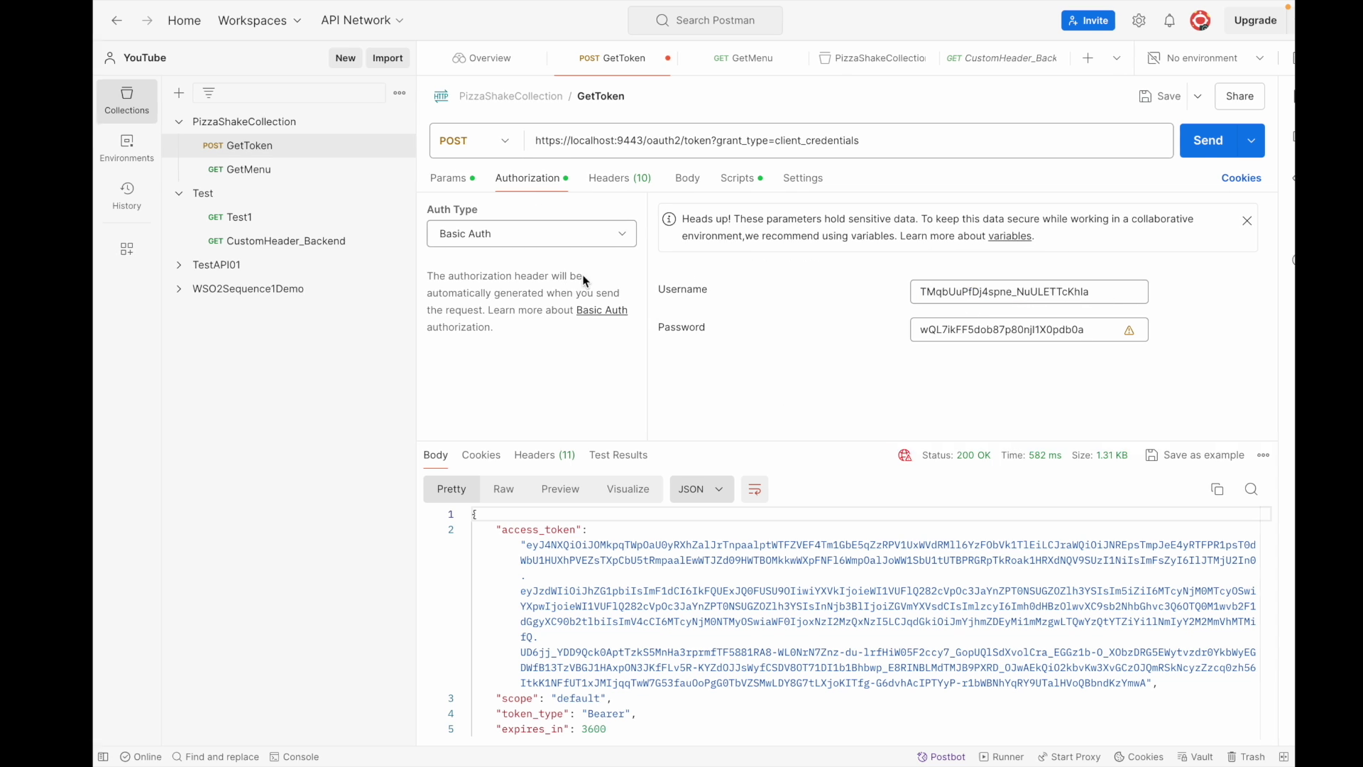
# - Copy the consumer secret from the Developer Portal into GetToken's Basic Auth password, save the request and send it
pyautogui.press('super+Tab')
pyautogui.click(1242, 342)
pyautogui.press('super+Tab')
pyautogui.doubleClick(982, 330)
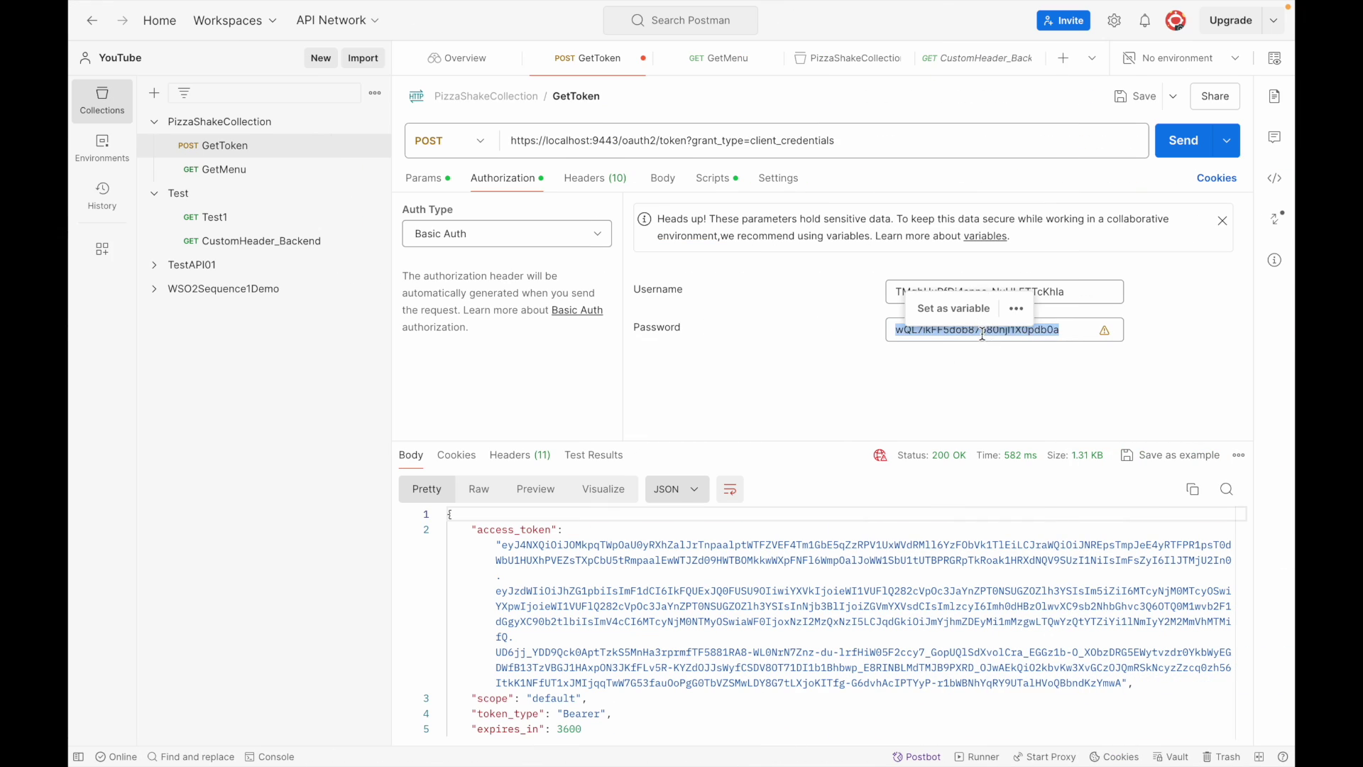
pyautogui.hotkey('ctrl', 'v')
pyautogui.hotkey('ctrl', 's')
pyautogui.click(1183, 141)
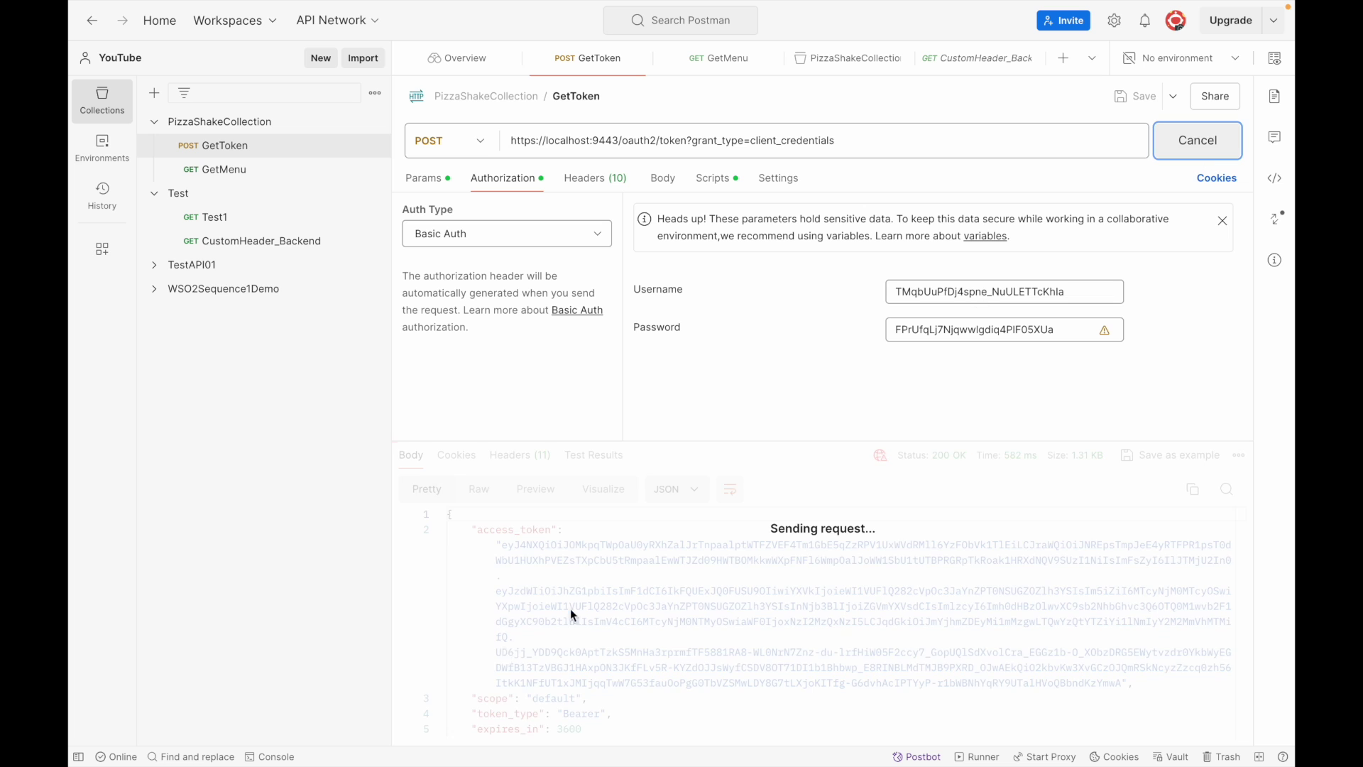
# - Send the GetMenu request repeatedly in quick succession to exceed the request quota, and examine the response body and status
pyautogui.click(264, 175)
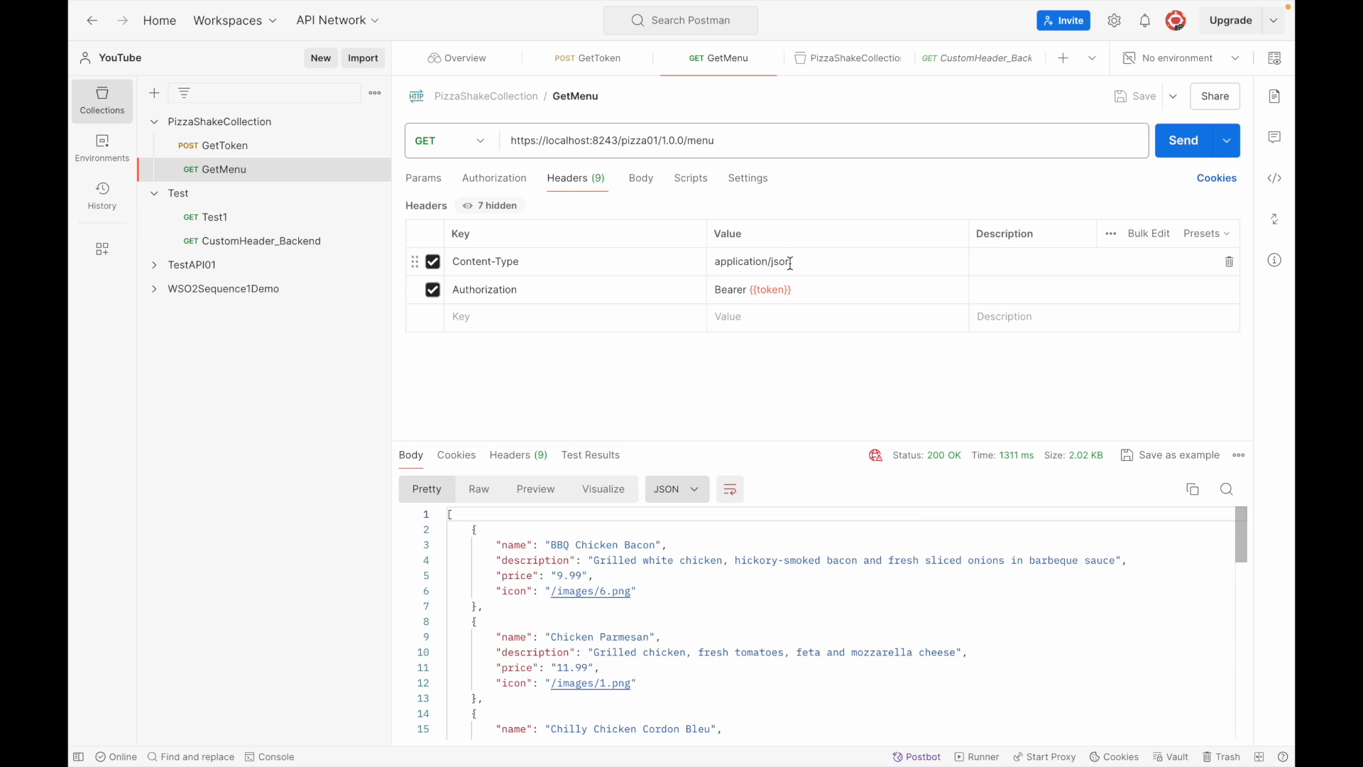
pyautogui.click(1190, 144)
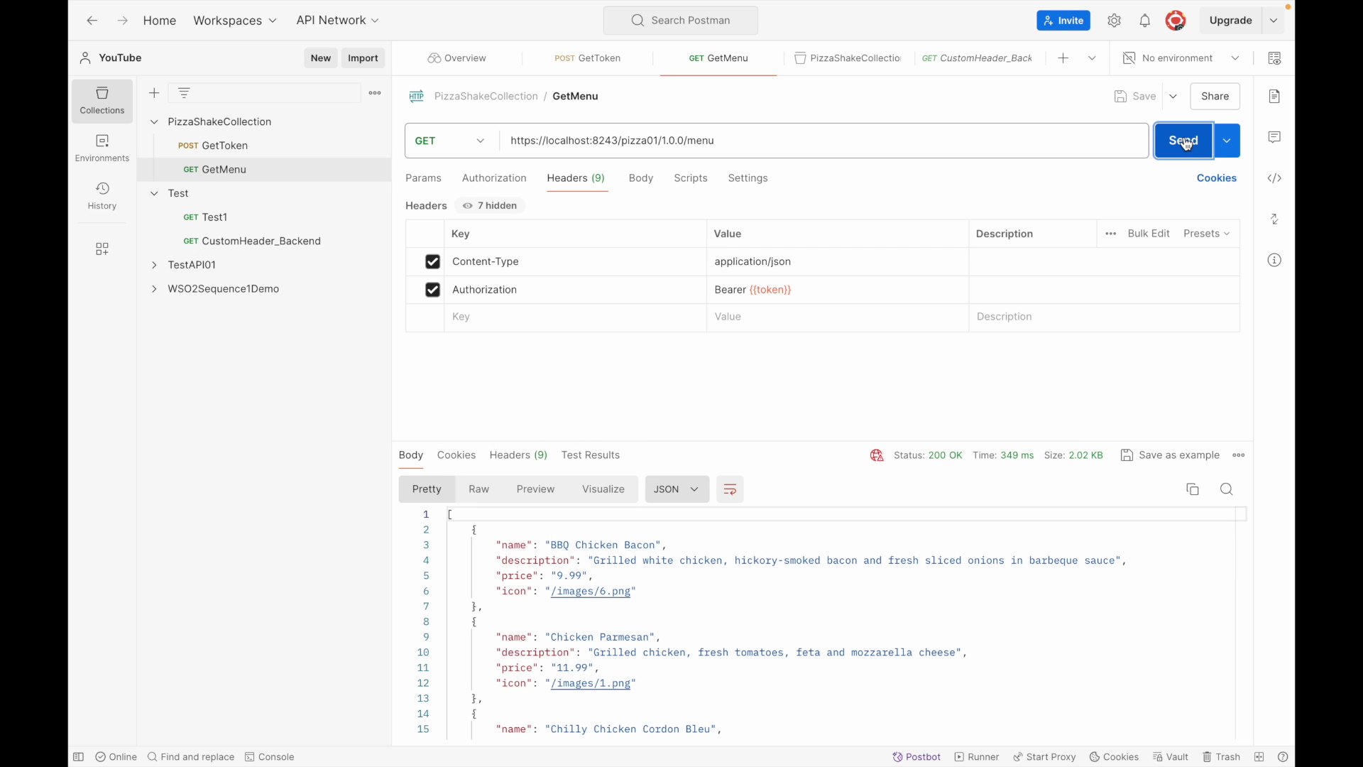
pyautogui.click(1186, 144)
pyautogui.click(1186, 144)
pyautogui.click(1187, 144)
pyautogui.click(1187, 144)
pyautogui.click(1187, 144)
pyautogui.click(1186, 144)
pyautogui.click(1186, 145)
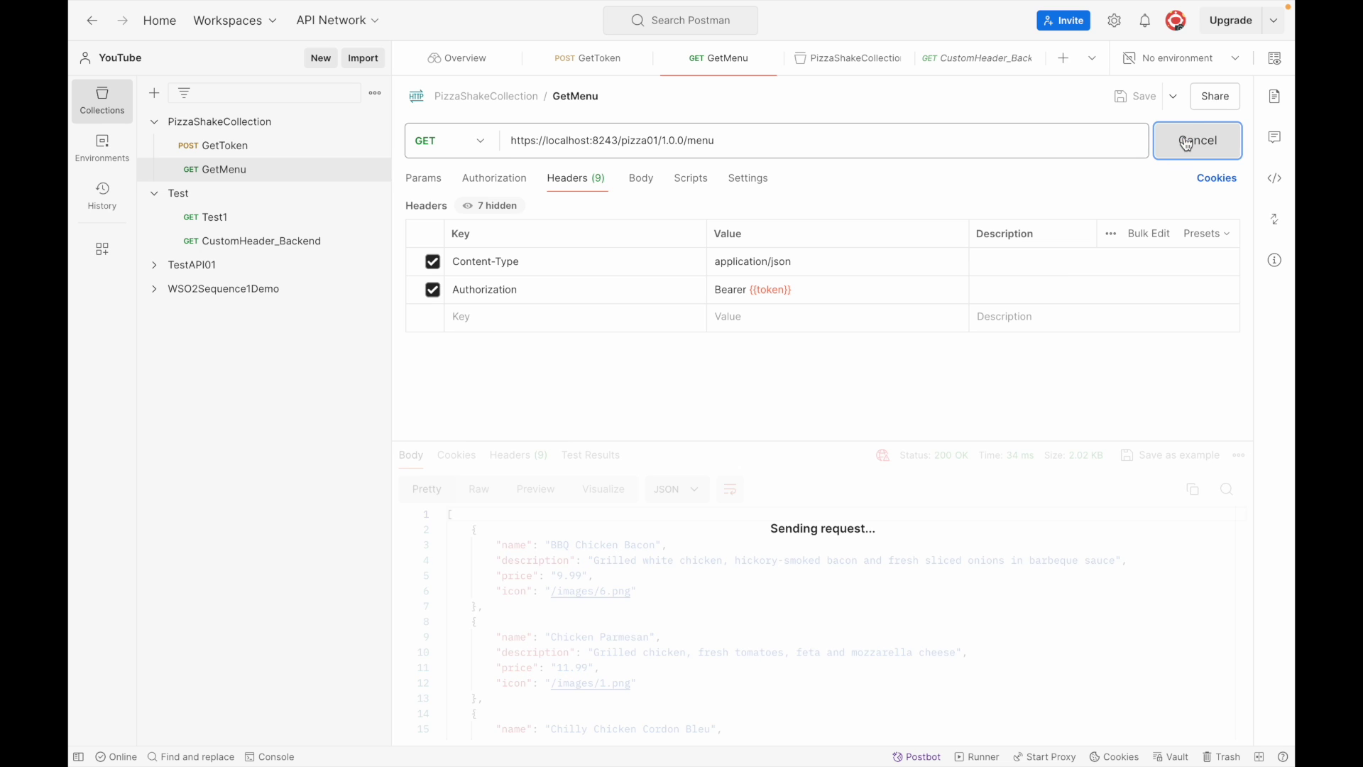
pyautogui.click(1186, 144)
pyautogui.click(1186, 144)
pyautogui.click(1187, 144)
pyautogui.click(1186, 144)
pyautogui.click(1187, 144)
pyautogui.click(1187, 145)
pyautogui.click(1187, 144)
pyautogui.click(1186, 144)
pyautogui.click(1186, 144)
pyautogui.click(1186, 144)
pyautogui.click(1186, 145)
pyautogui.click(1186, 144)
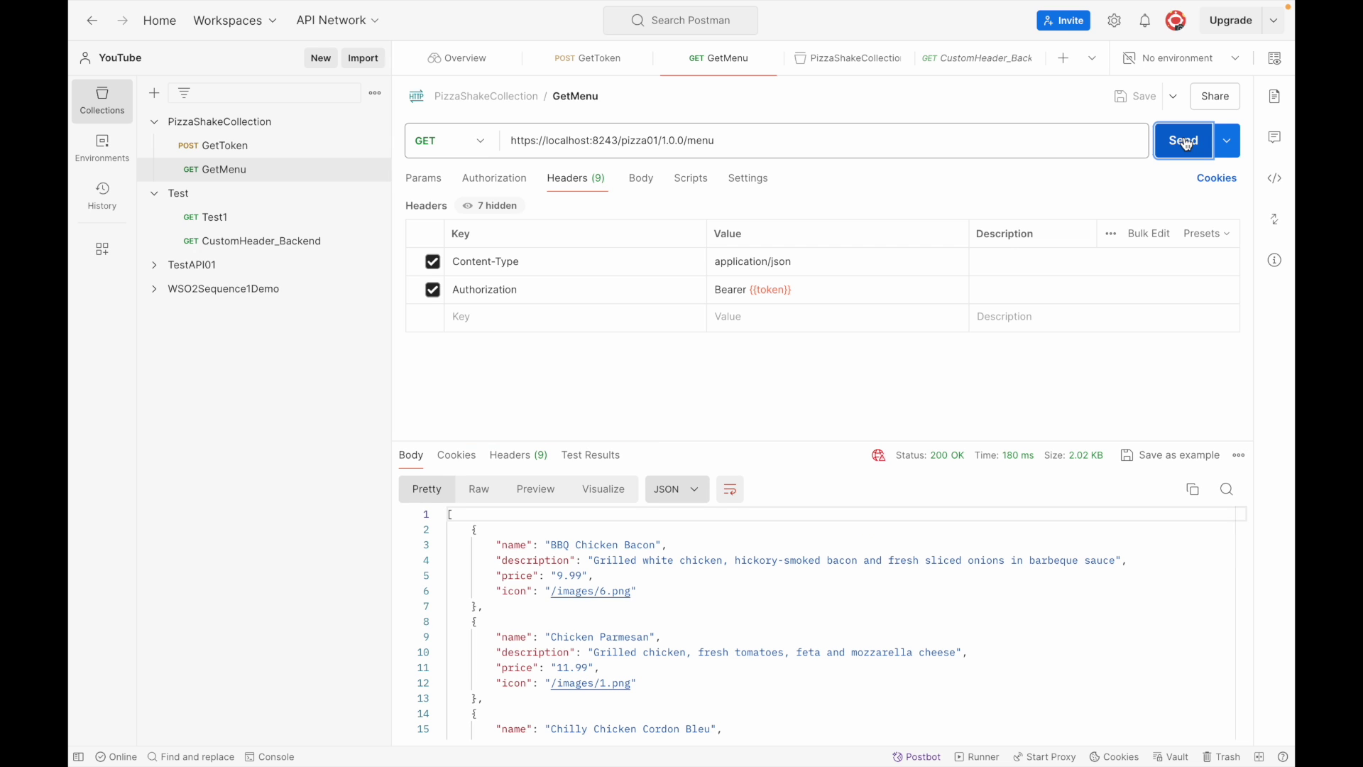
pyautogui.click(1187, 144)
pyautogui.moveTo(485, 601); pyautogui.dragTo(414, 499)
pyautogui.click(639, 659)
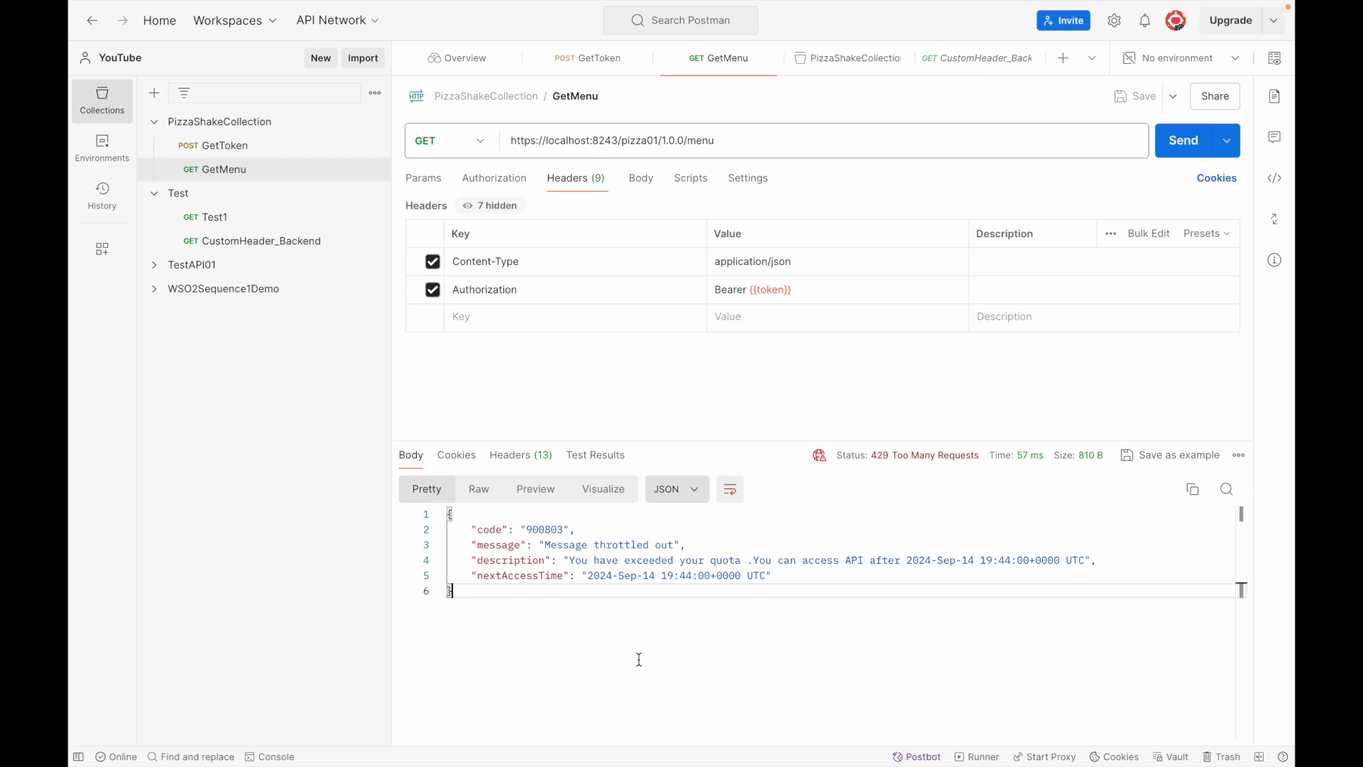
pyautogui.moveTo(900, 465)
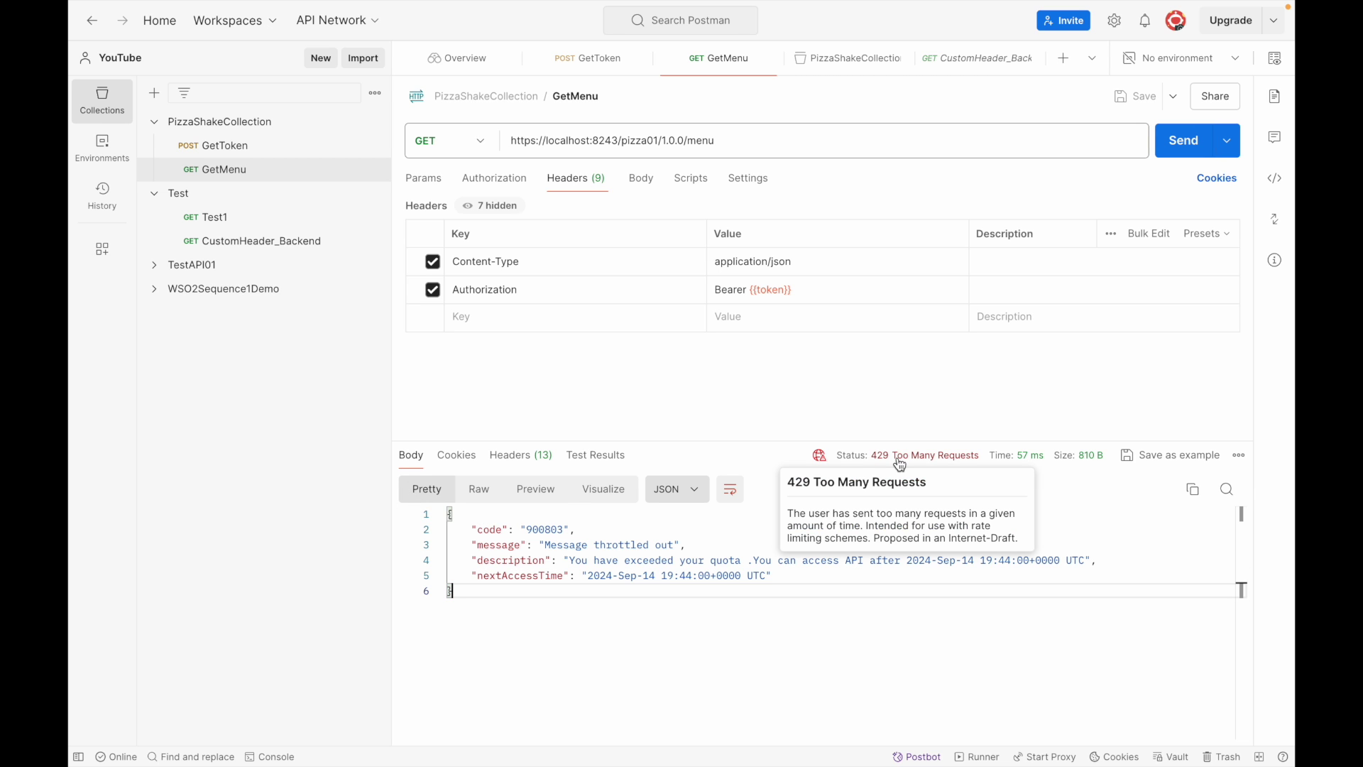
# - Switch to the Keynote presentation and review the subscription-level throttling stage on the Rate limiting flow slide
pyautogui.press('super+Tab')
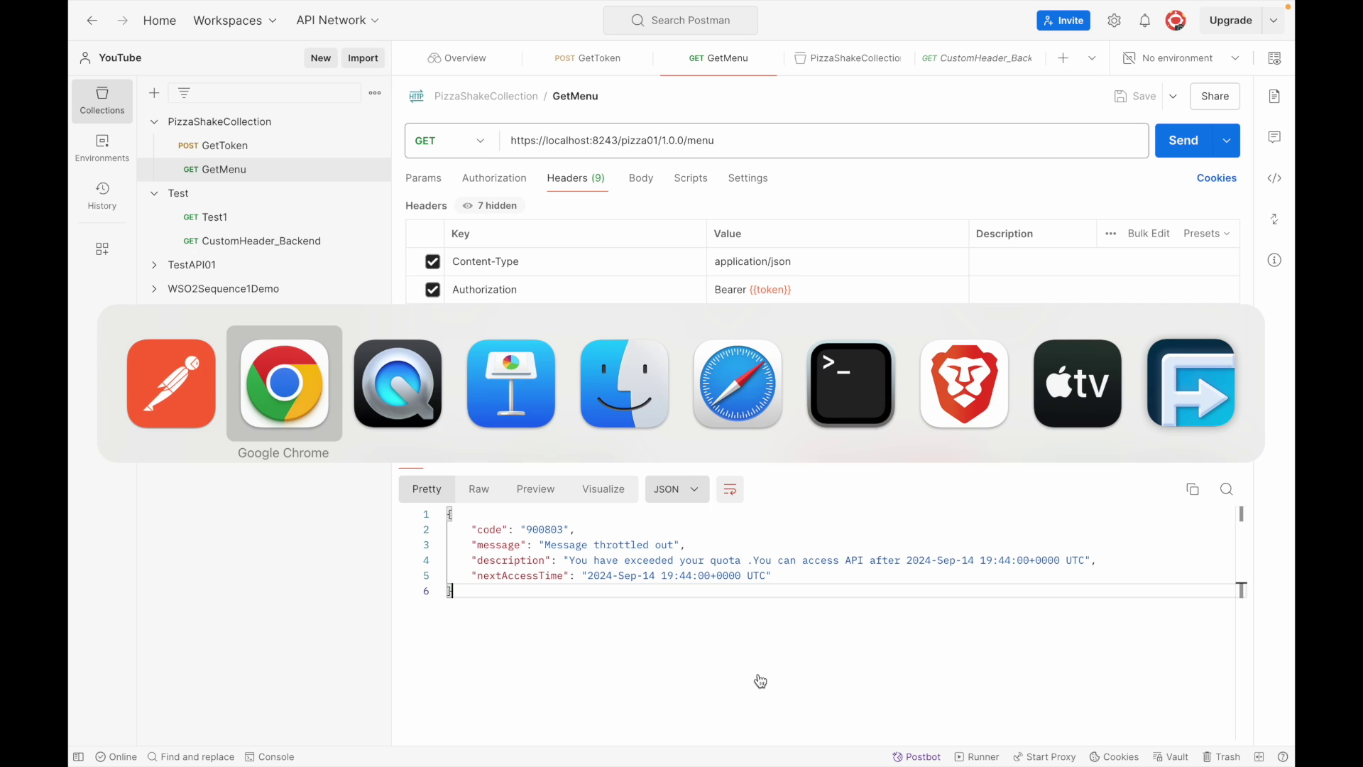
pyautogui.press('super+Tab')
pyautogui.press('super+Tab')
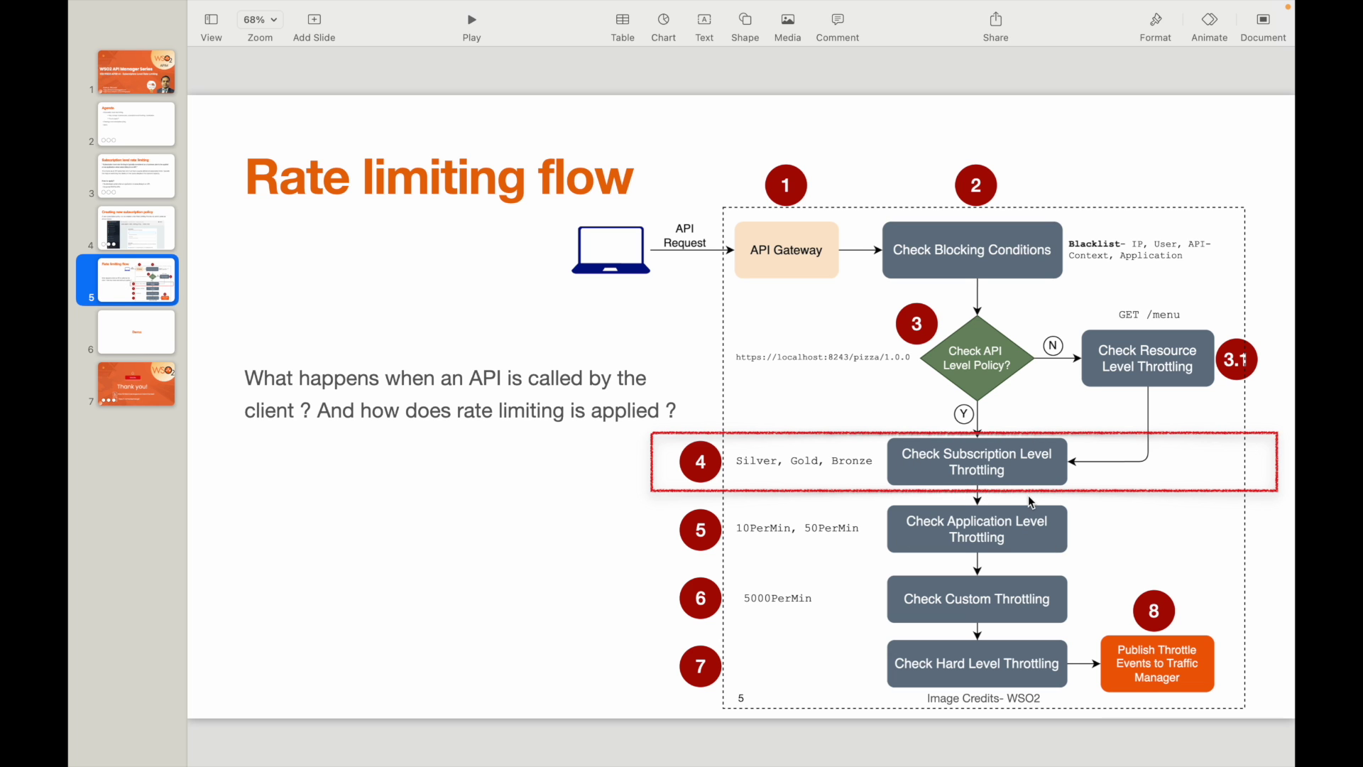
# - Return to the Developer Portal in Chrome and check the business plan of RateLimitSubscribe's subscription
pyautogui.press('super+Tab')
pyautogui.press('super+Tab')
pyautogui.press('super+Tab')
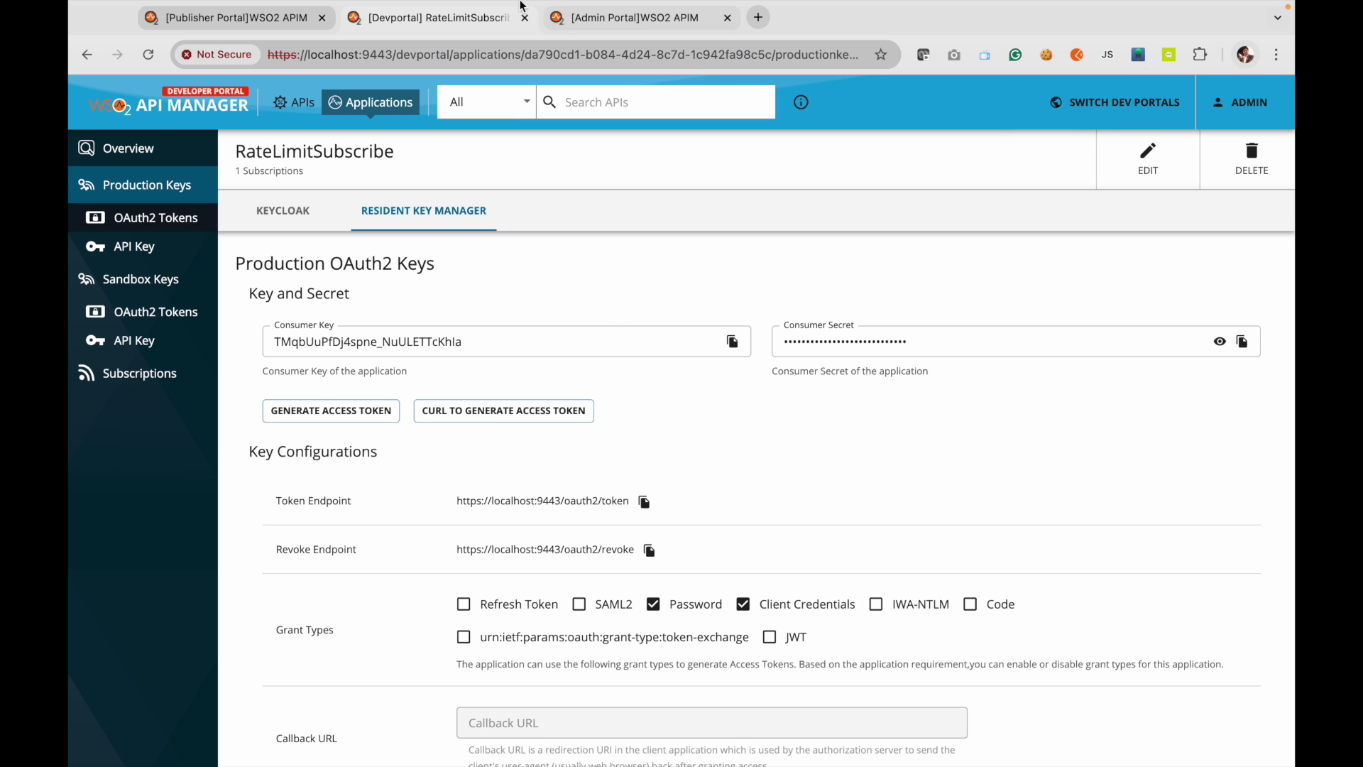
pyautogui.click(139, 373)
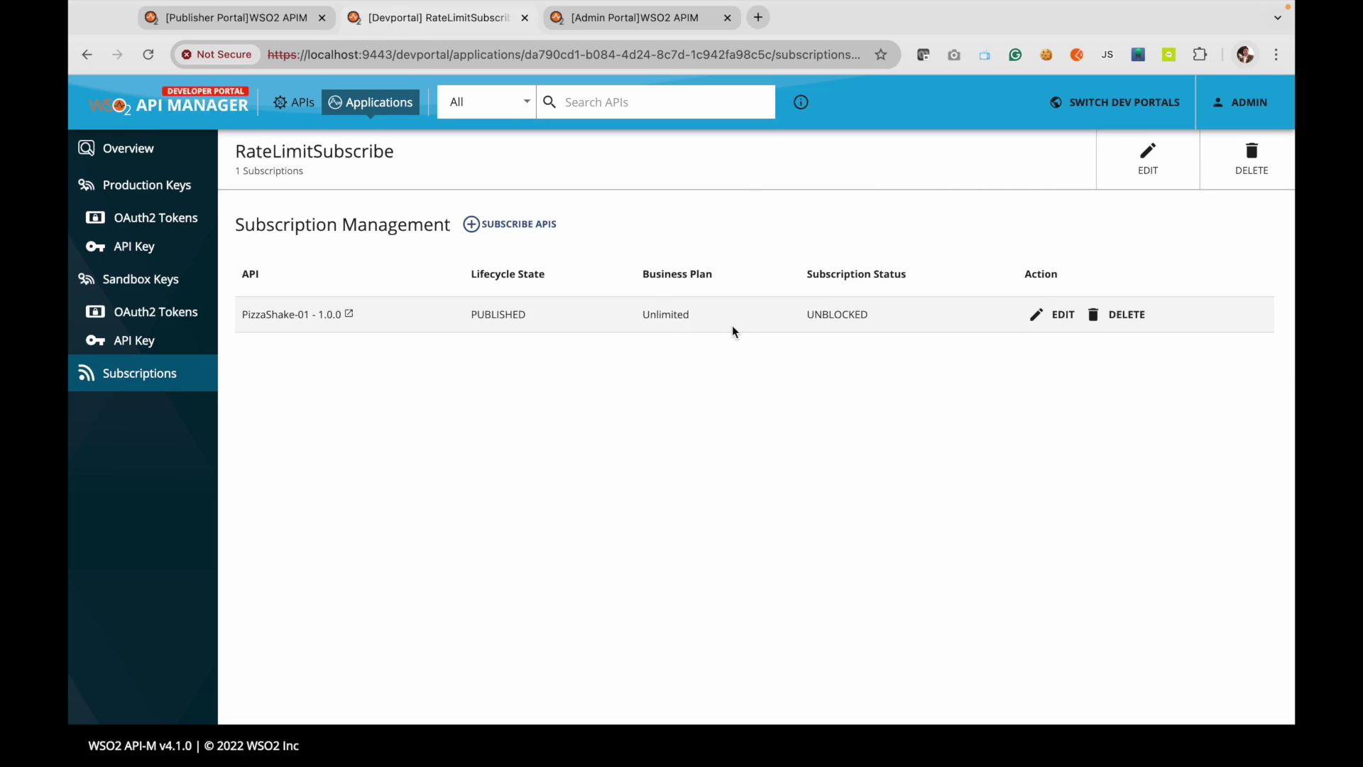
# - In the Publisher Portal, attach the Bronze and 7PerMin business plans to PizzaShake-01, save, and return to the Developer Portal
pyautogui.click(303, 21)
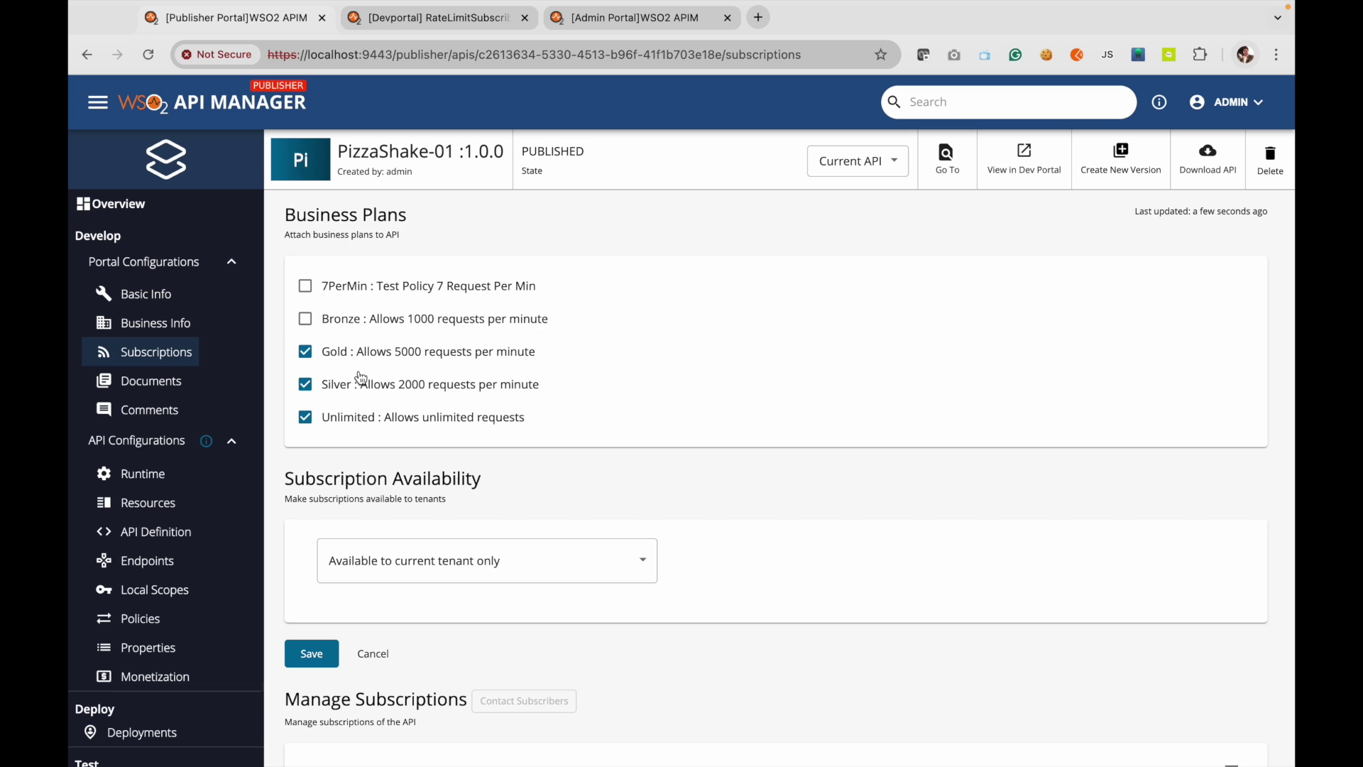
pyautogui.click(306, 320)
pyautogui.click(305, 285)
pyautogui.scroll(-5, 438, 371)
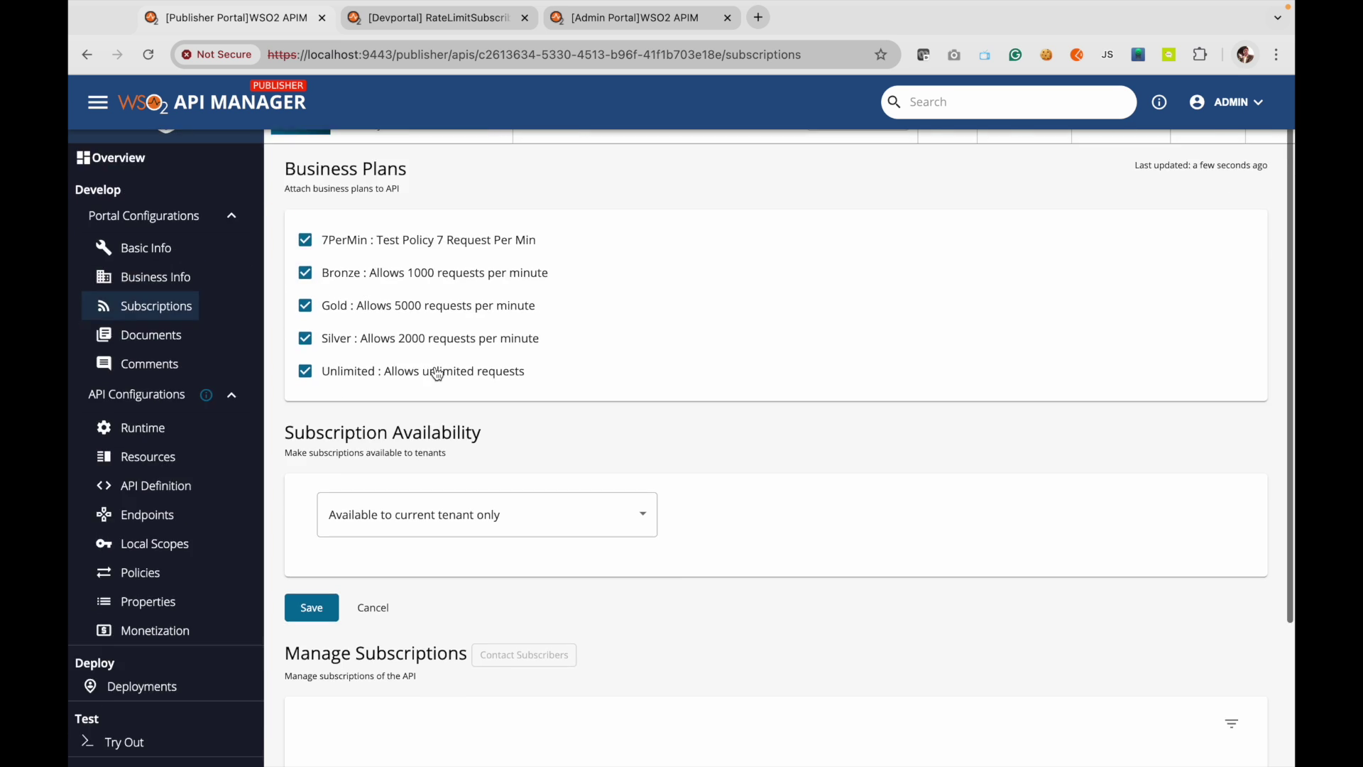
pyautogui.click(309, 418)
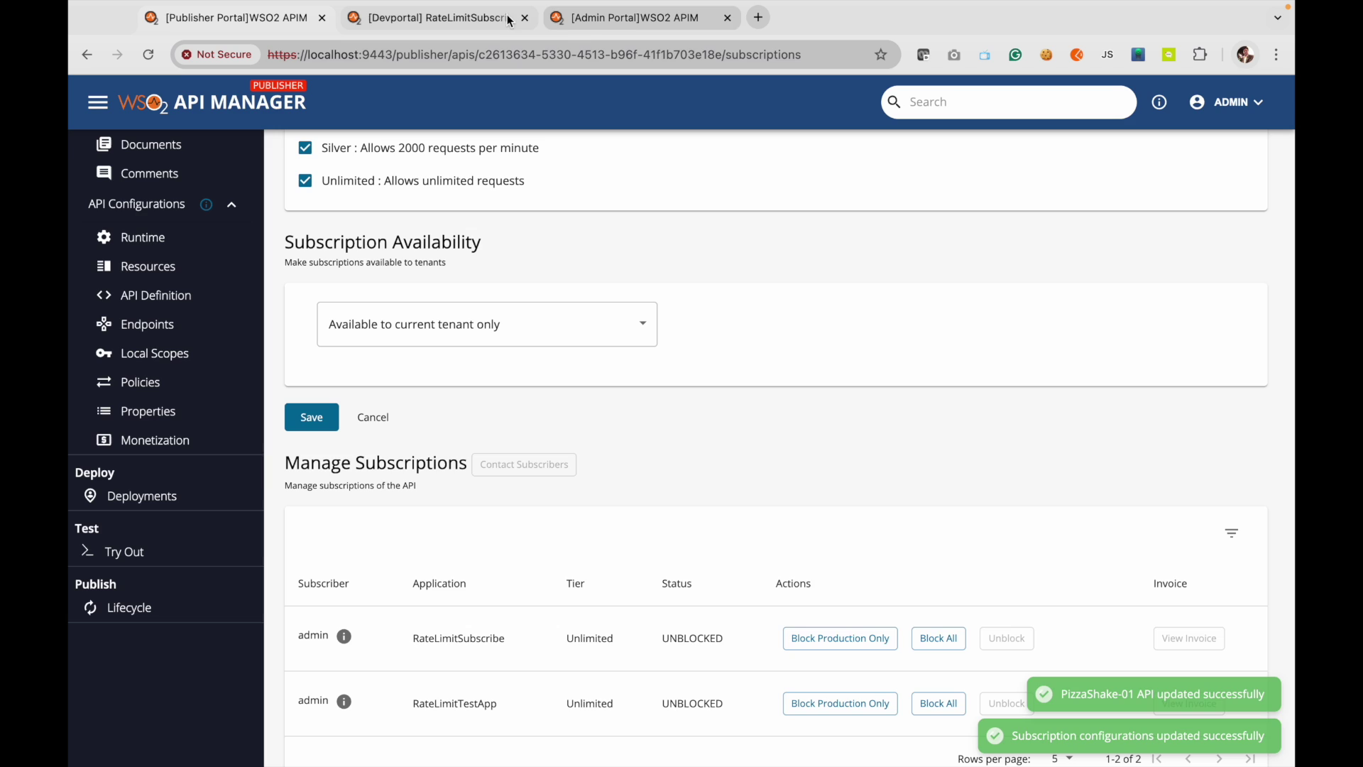
pyautogui.click(629, 18)
pyautogui.click(437, 17)
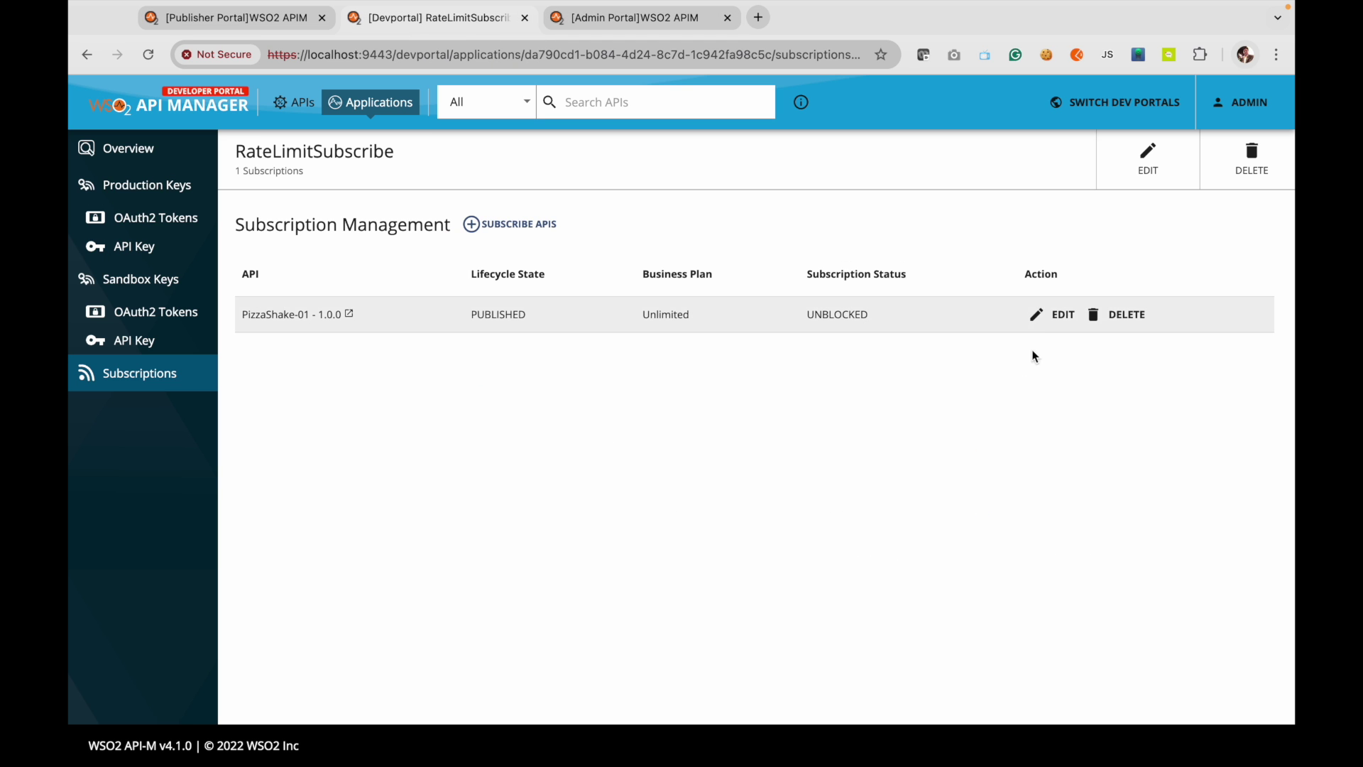
pyautogui.click(1058, 315)
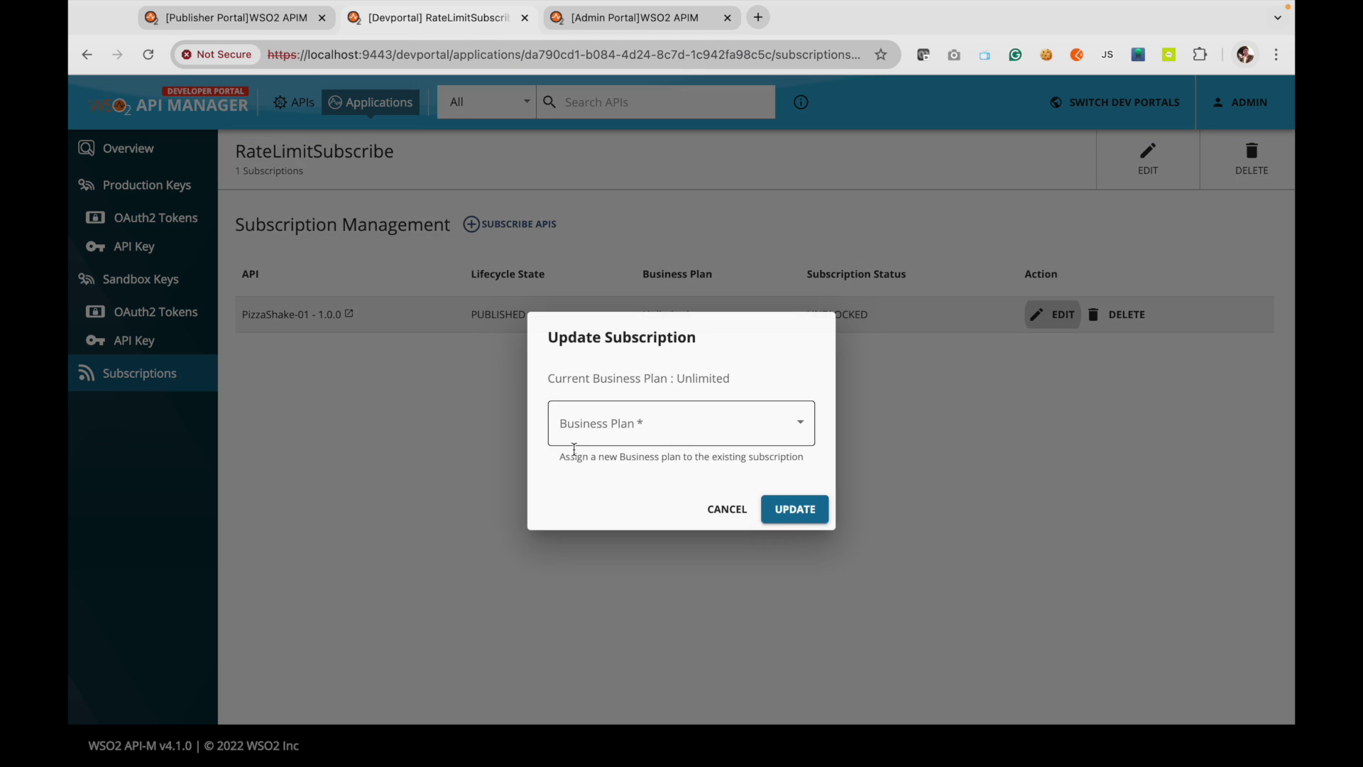
pyautogui.click(740, 426)
pyautogui.click(802, 400)
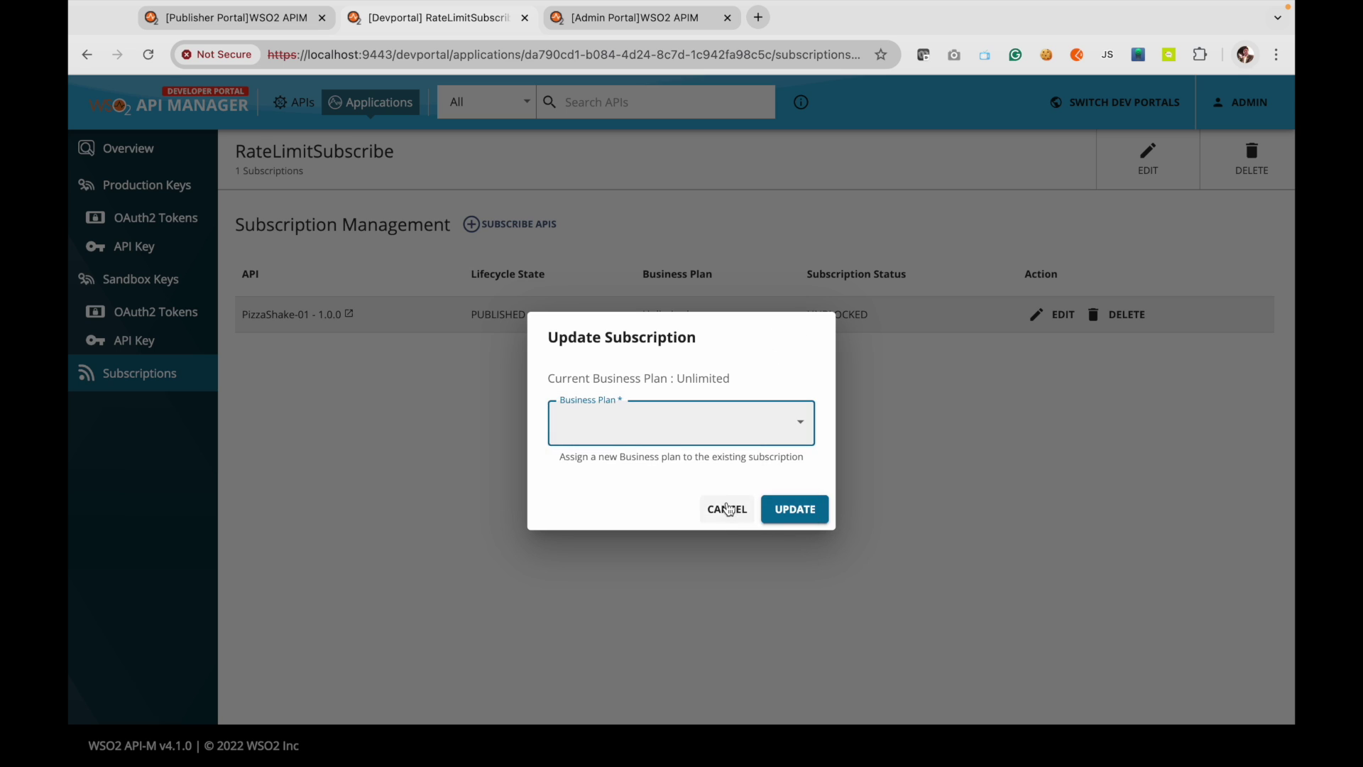
pyautogui.click(726, 509)
# - Delete RateLimitSubscribe's PizzaShake-01 subscription and subscribe the application to PizzaShake-01 again with the 7PerMin plan
pyautogui.click(1126, 315)
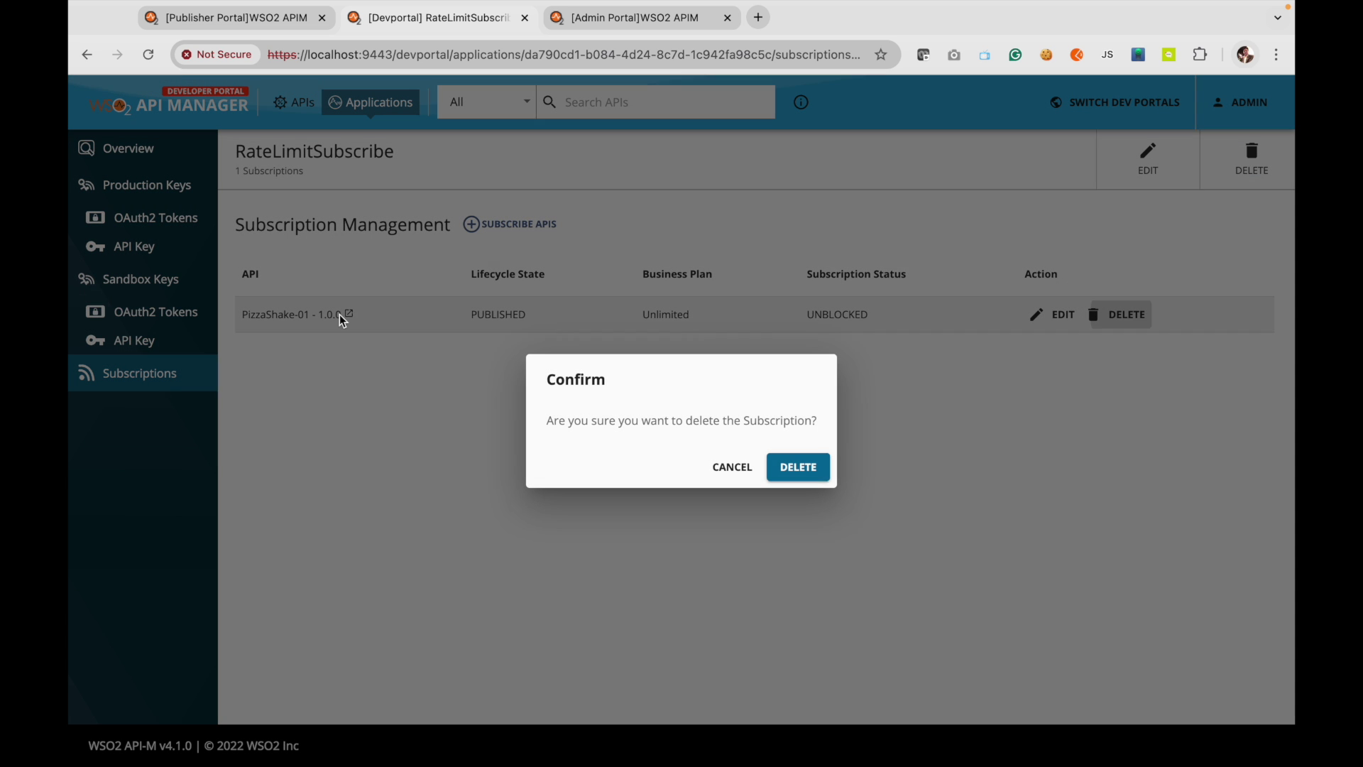
pyautogui.click(801, 468)
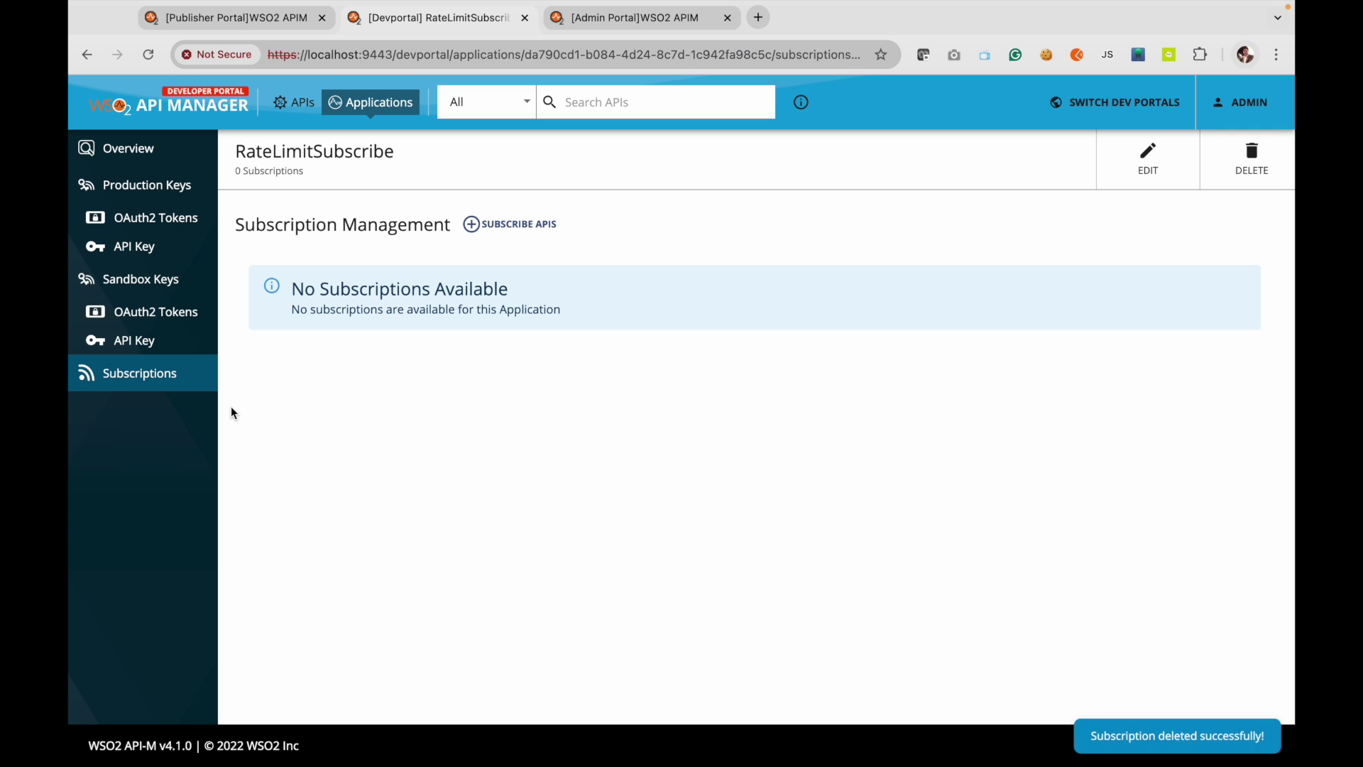
pyautogui.click(522, 225)
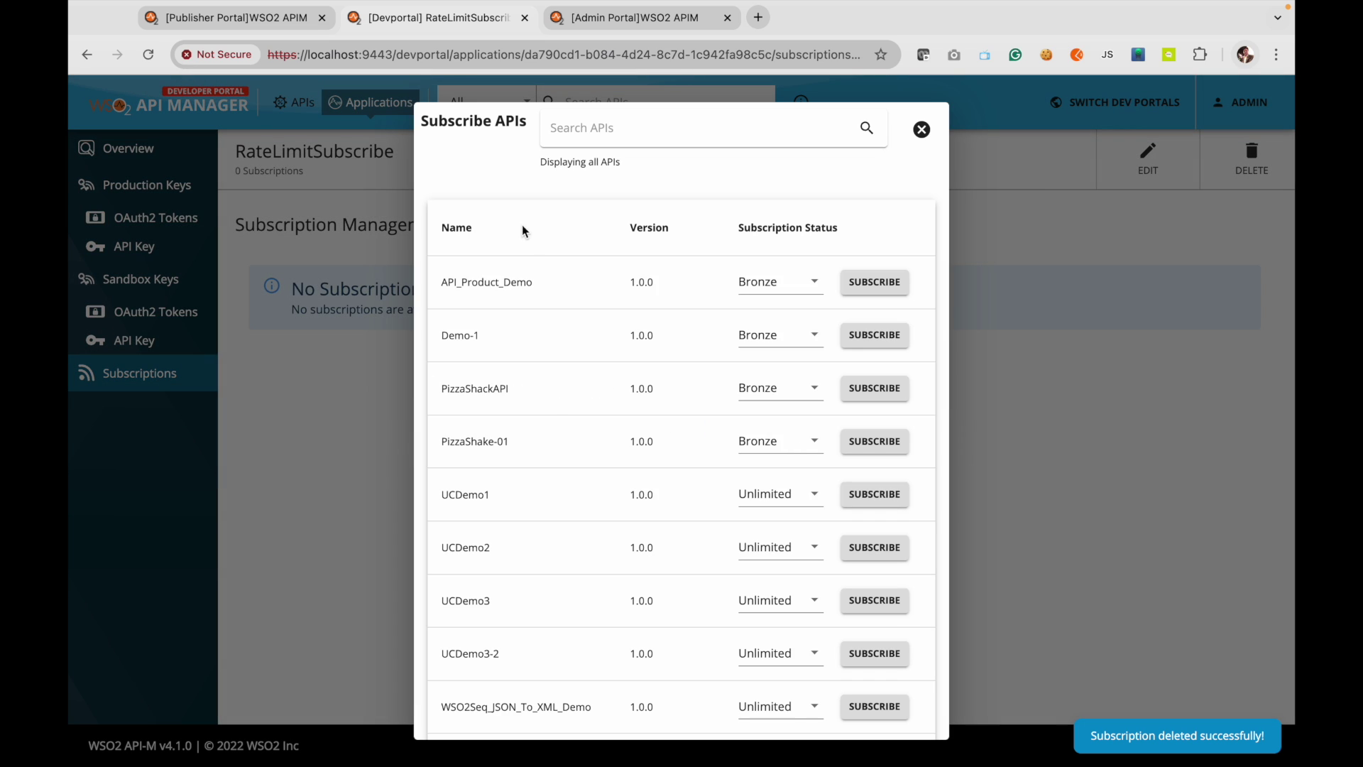
pyautogui.click(798, 446)
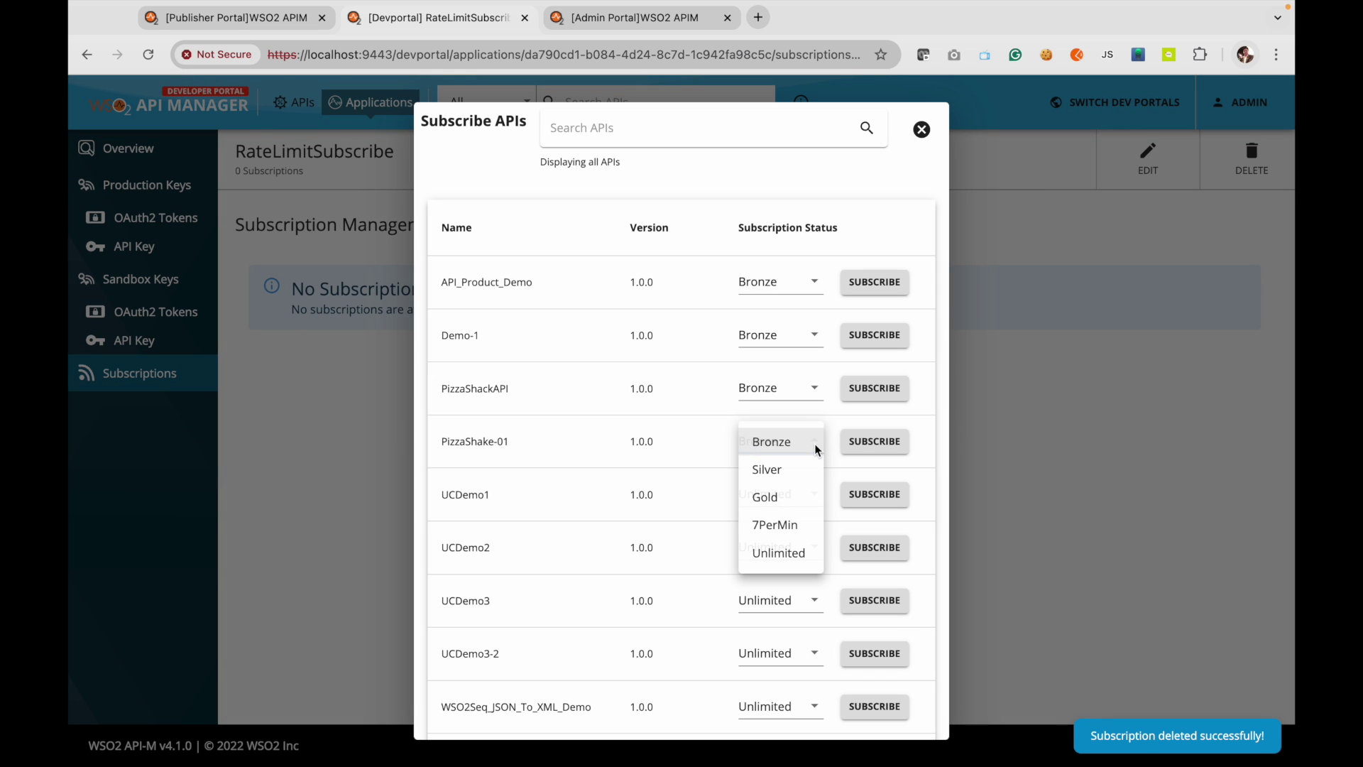
pyautogui.click(792, 529)
pyautogui.click(889, 446)
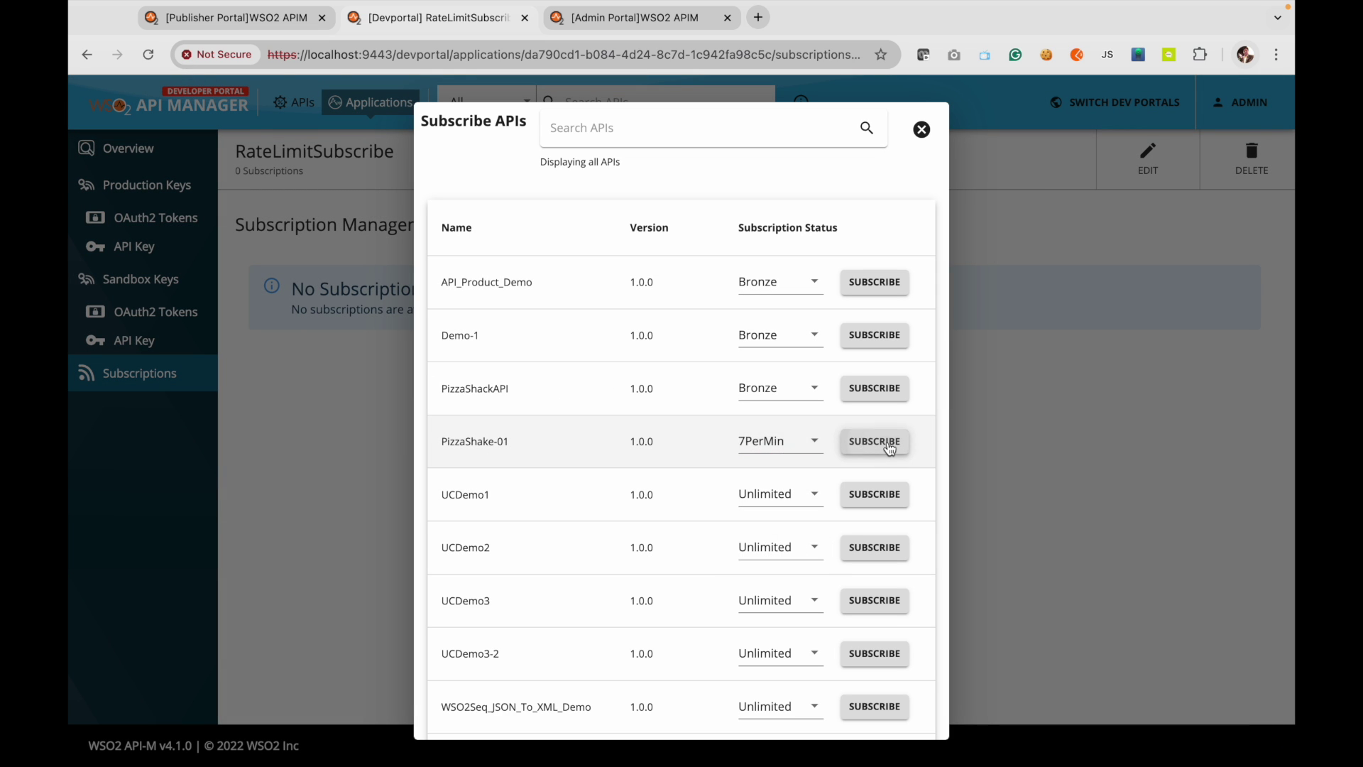
pyautogui.click(923, 130)
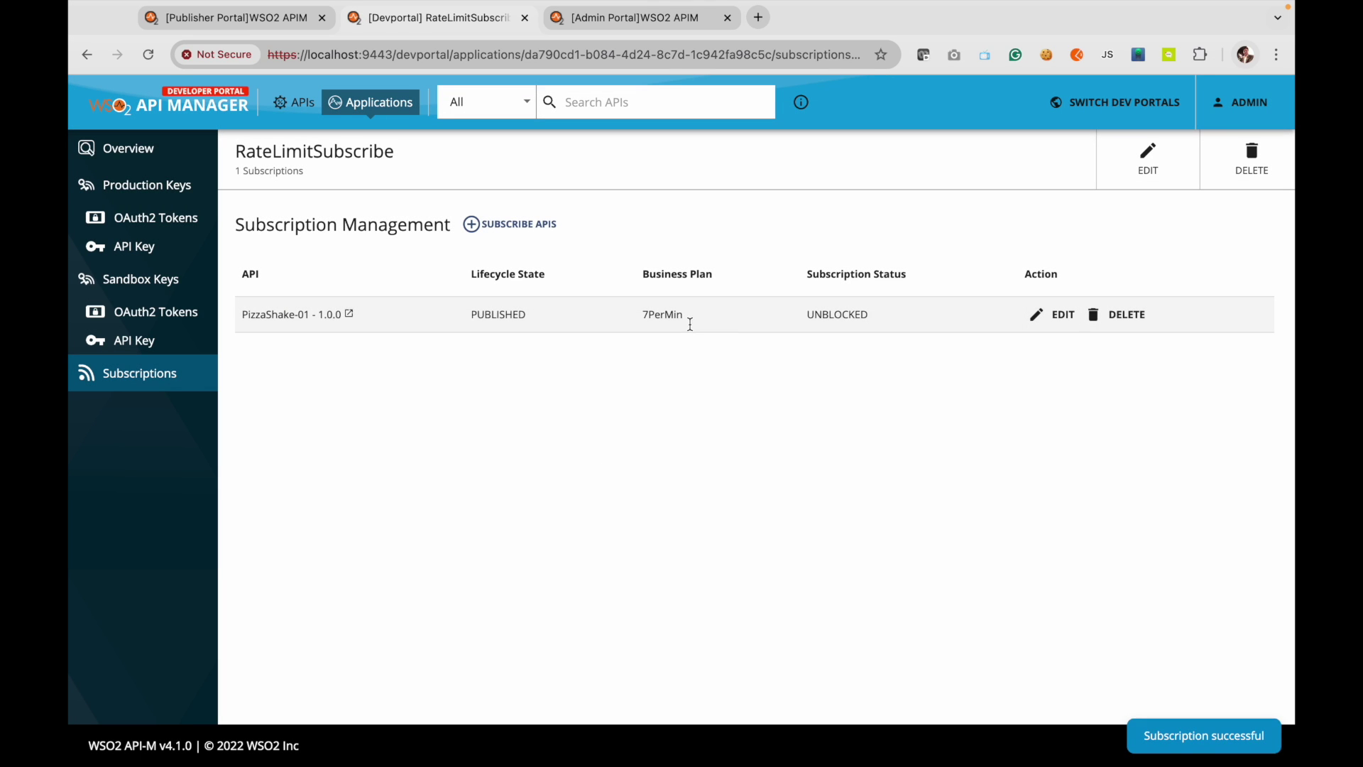
# - Switch to Postman and send the GetToken request again to obtain a new access token
pyautogui.press('super+Tab')
pyautogui.press('super+Tab')
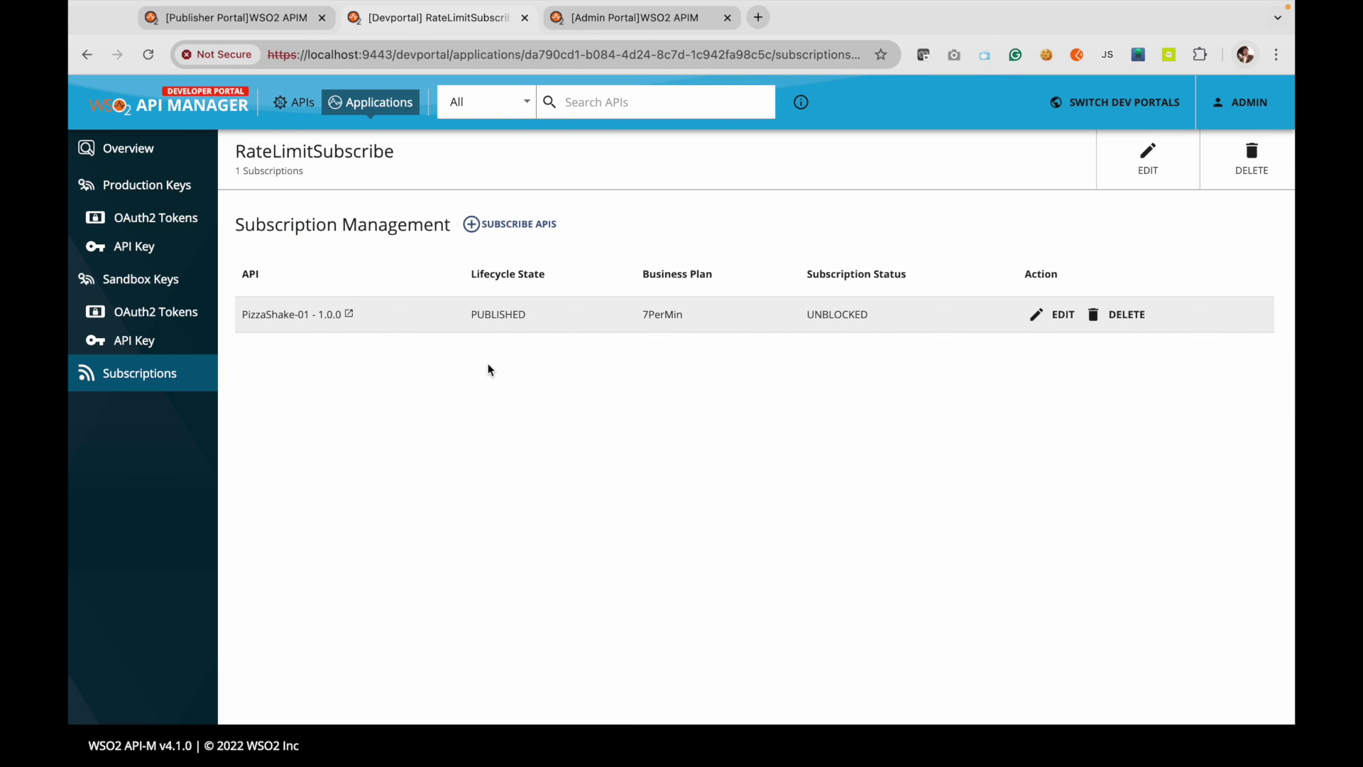
pyautogui.press('super+Tab')
pyautogui.press('super+Tab')
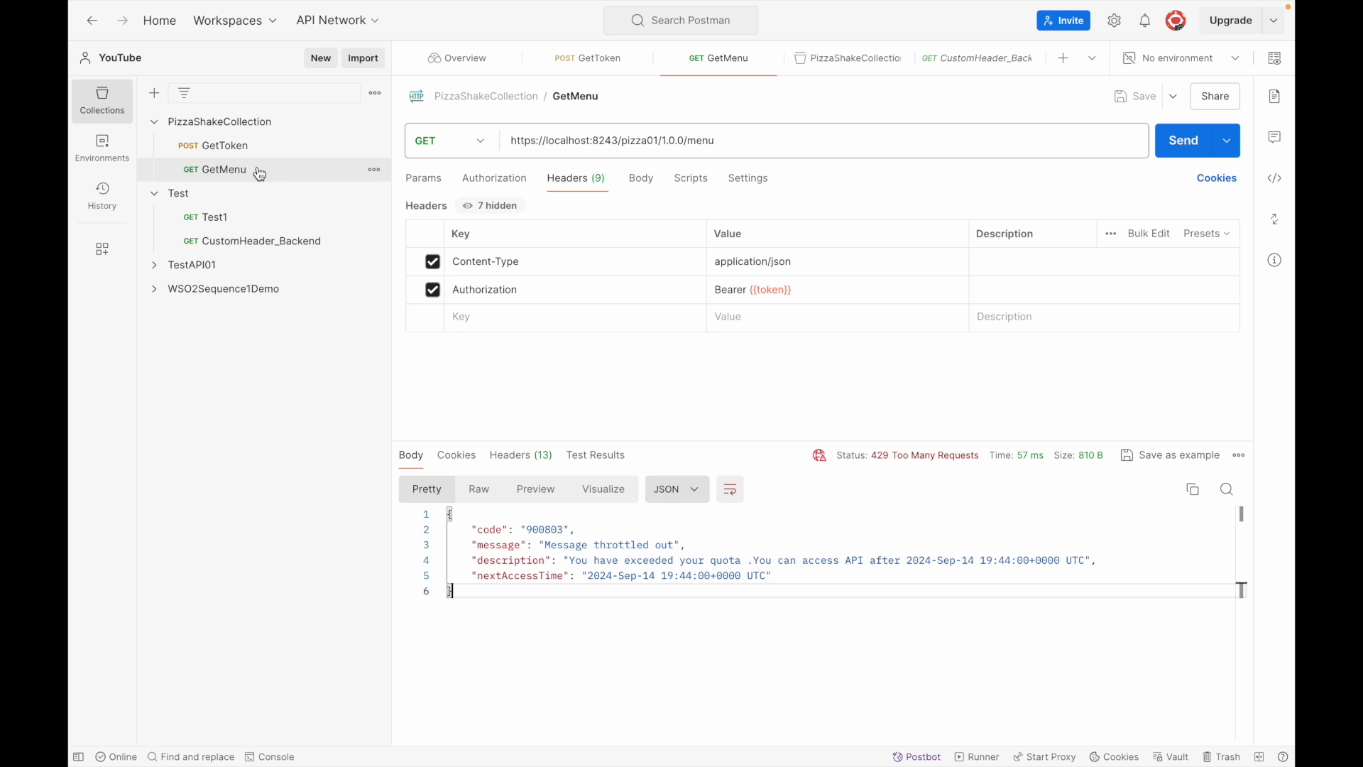
pyautogui.click(245, 146)
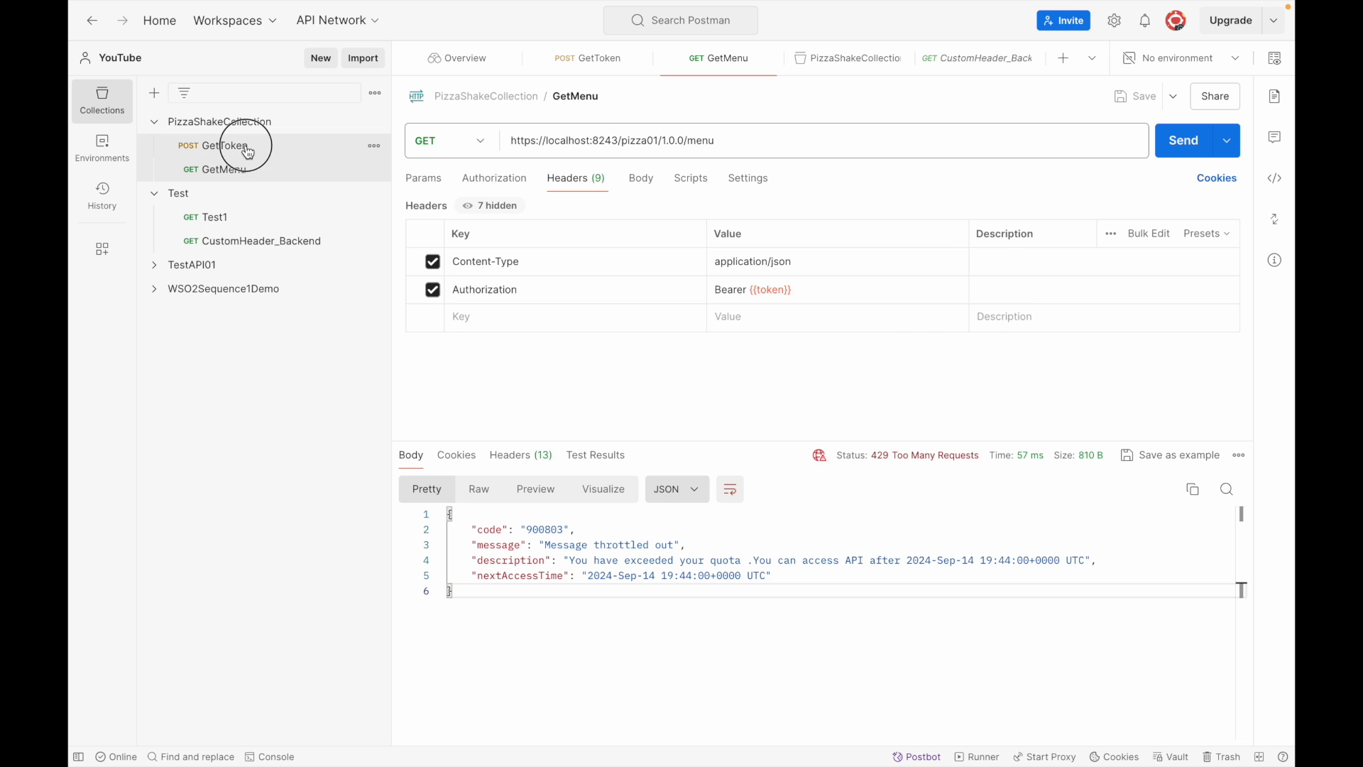
pyautogui.click(1184, 140)
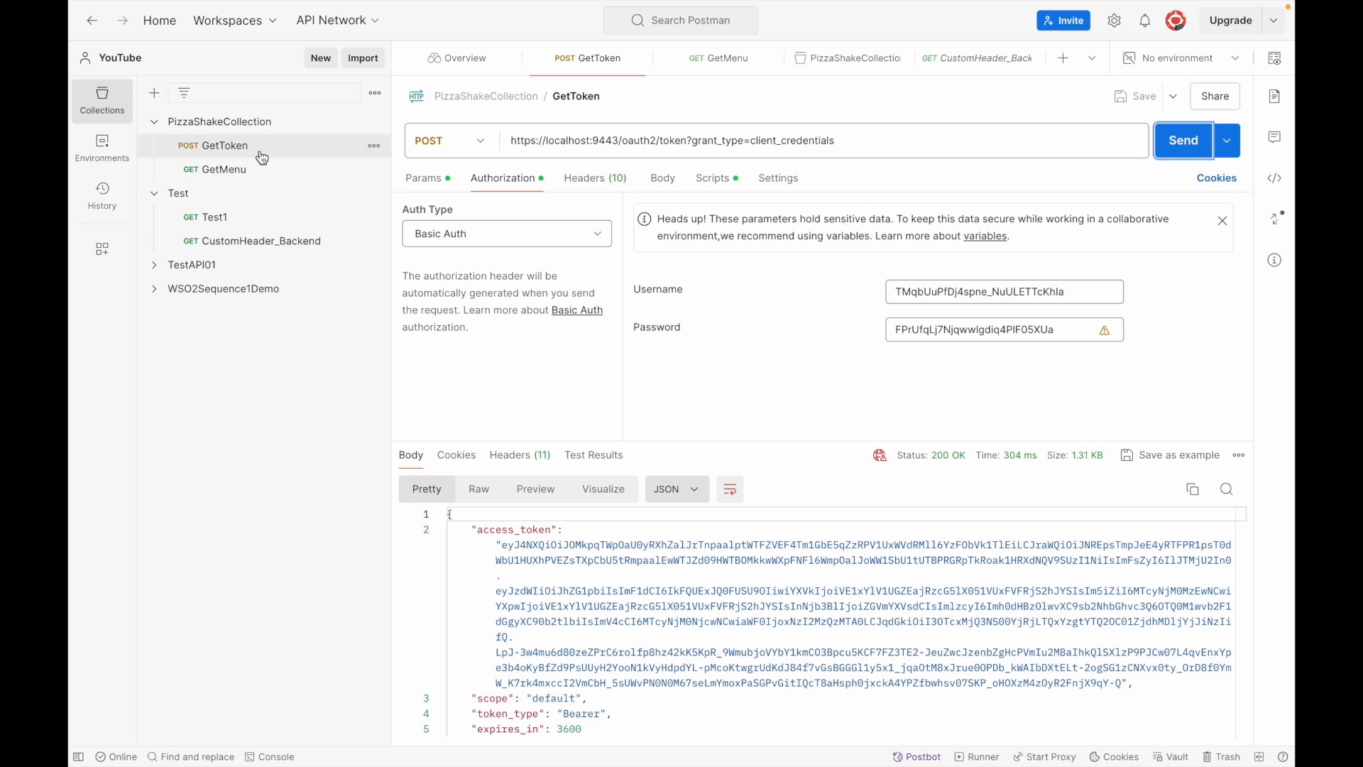
# - Review GetToken's post-response script, and send the GetMenu request eight times in a row to exceed the 7PerMin limit
pyautogui.click(712, 178)
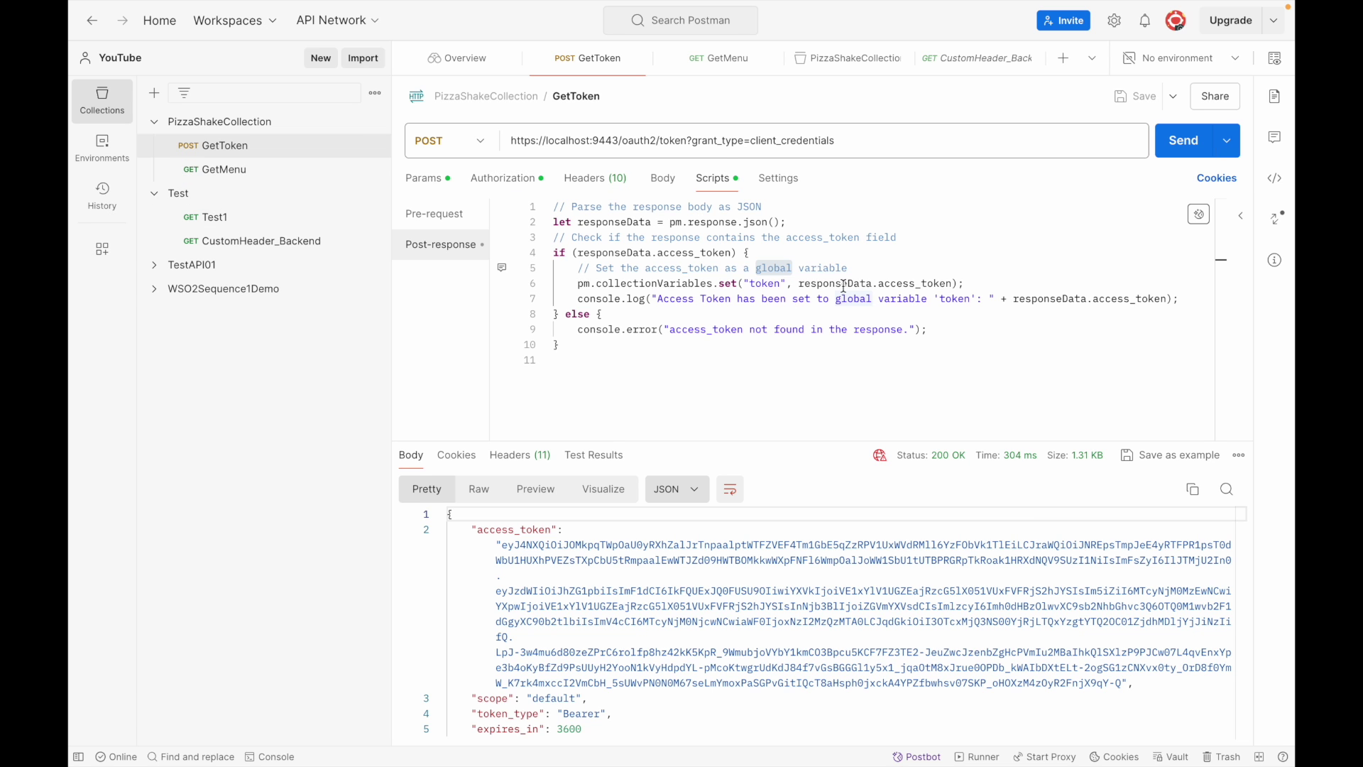
pyautogui.click(213, 169)
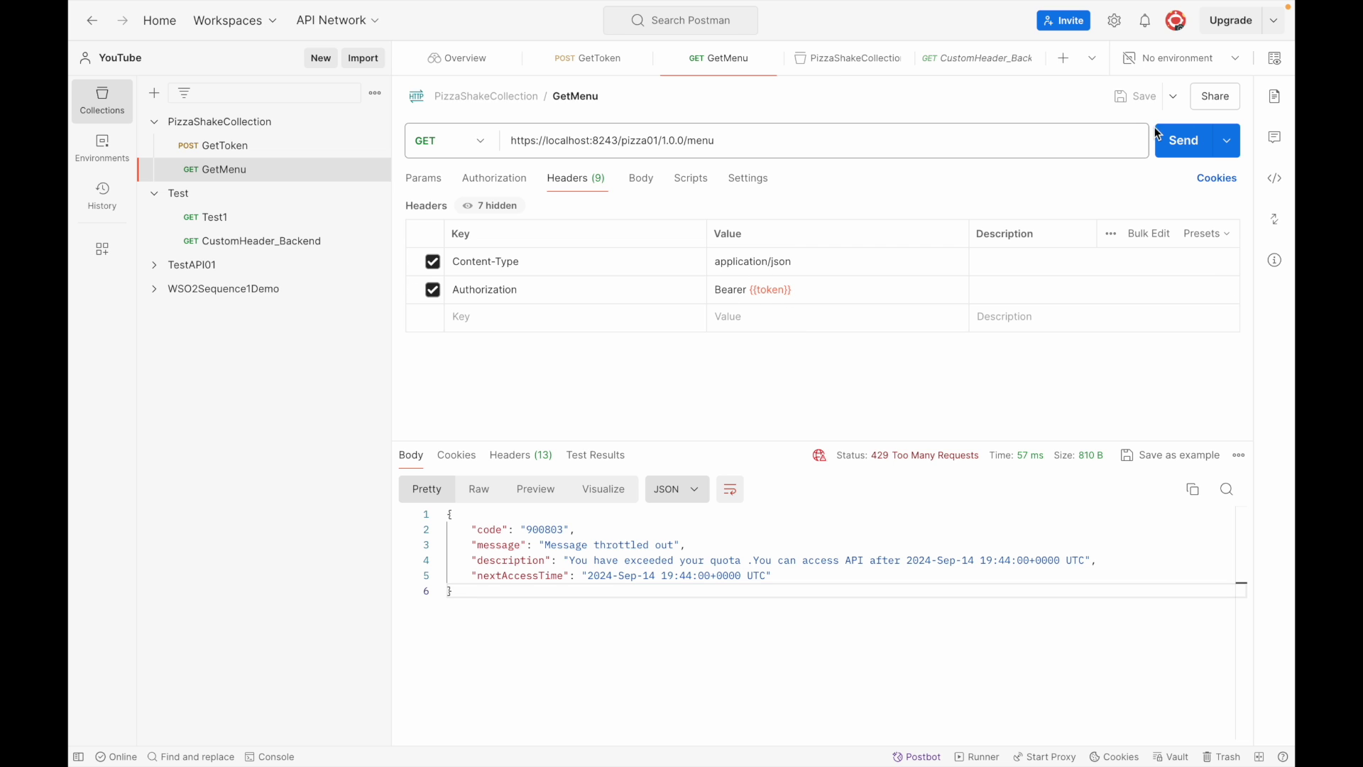
pyautogui.click(1175, 144)
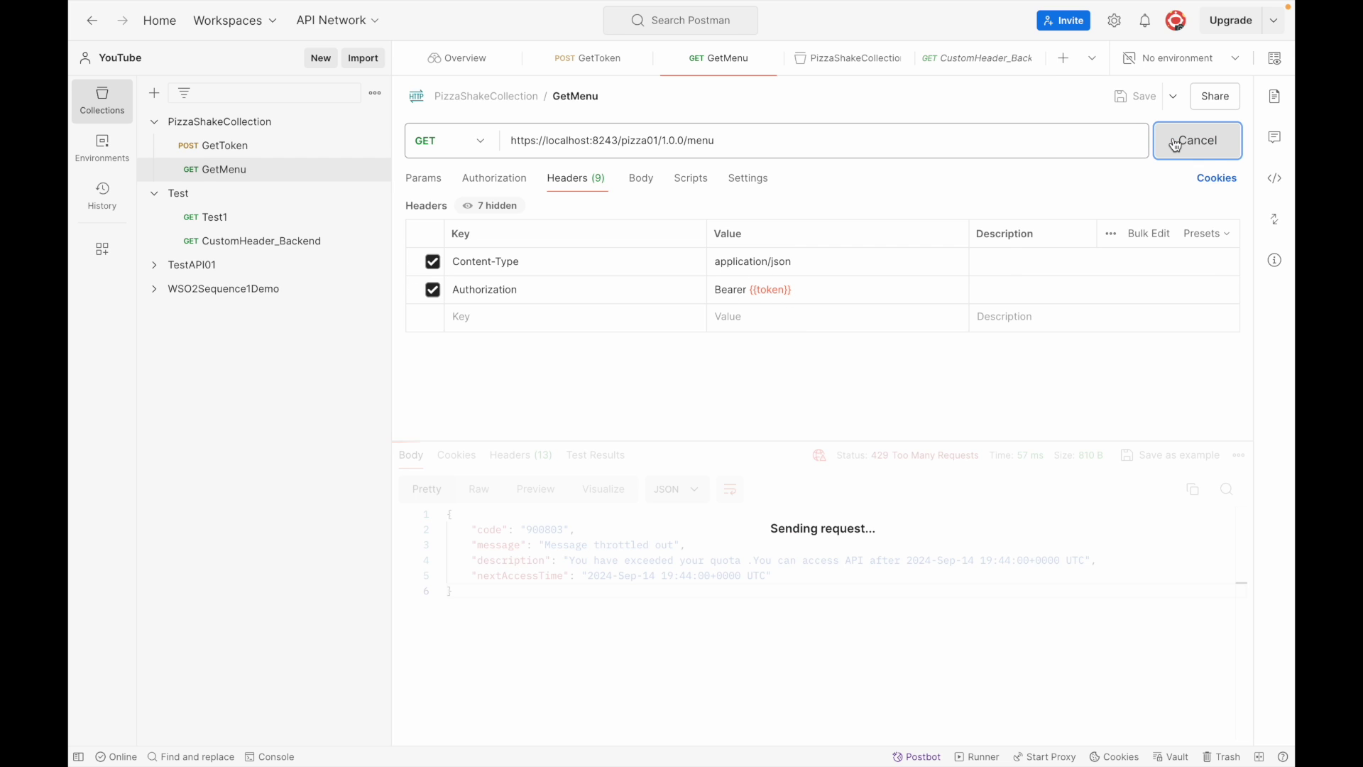
pyautogui.click(1175, 144)
pyautogui.click(1175, 145)
pyautogui.click(1175, 145)
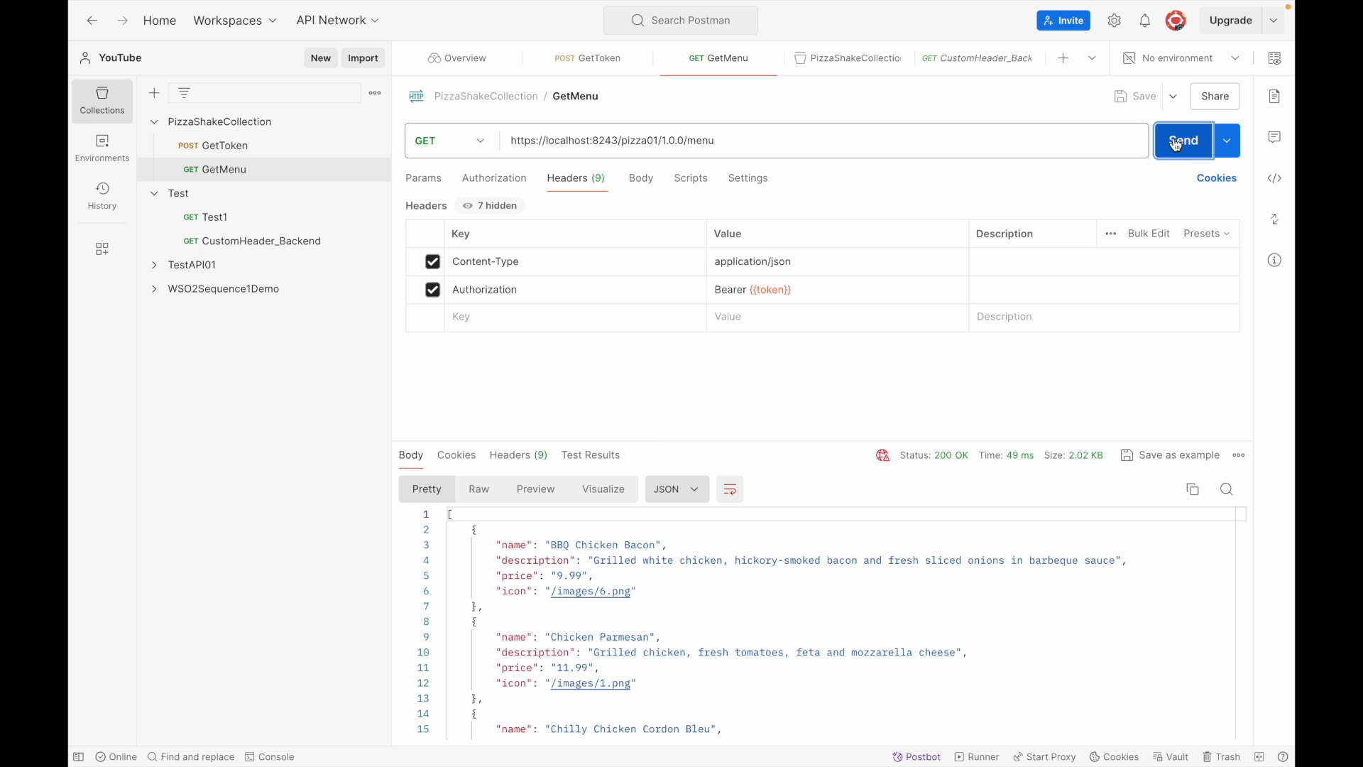
pyautogui.click(1175, 145)
pyautogui.click(1175, 145)
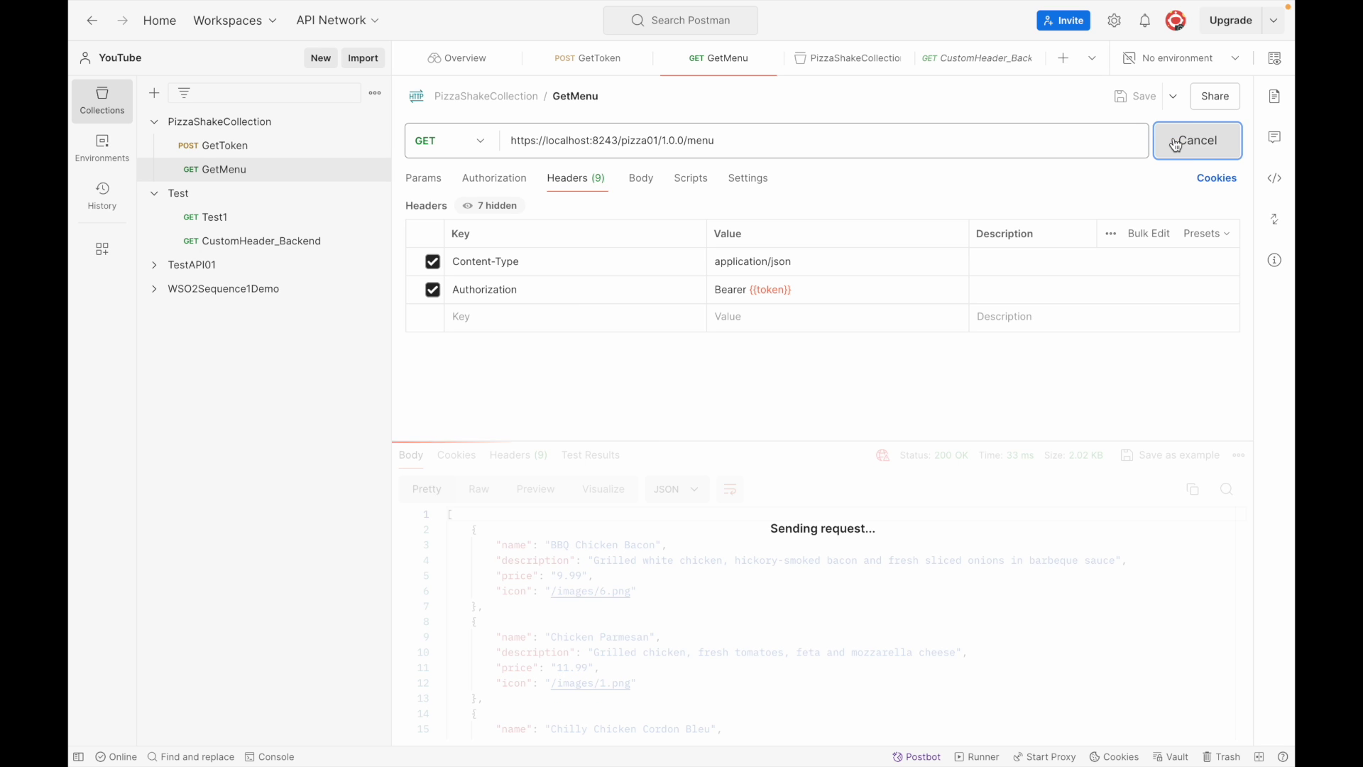
pyautogui.click(1175, 145)
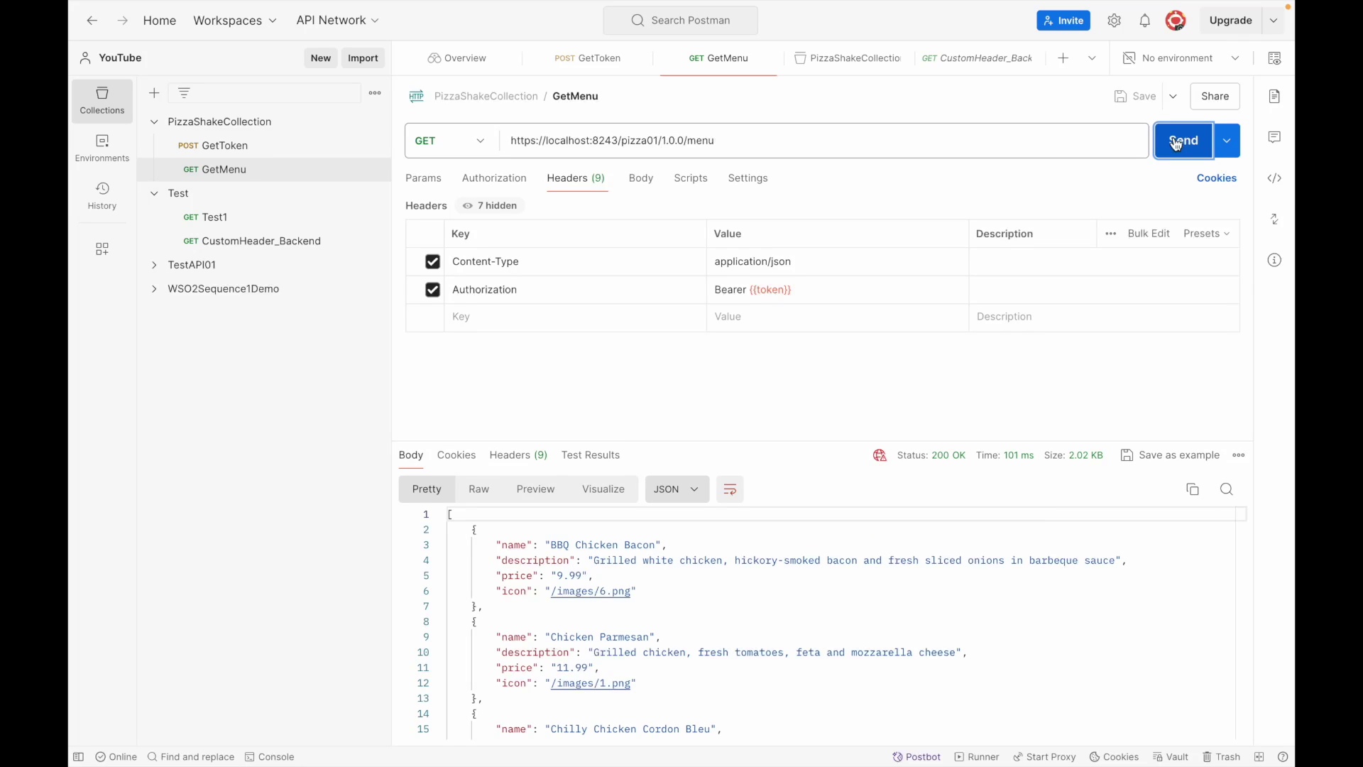
pyautogui.click(1177, 144)
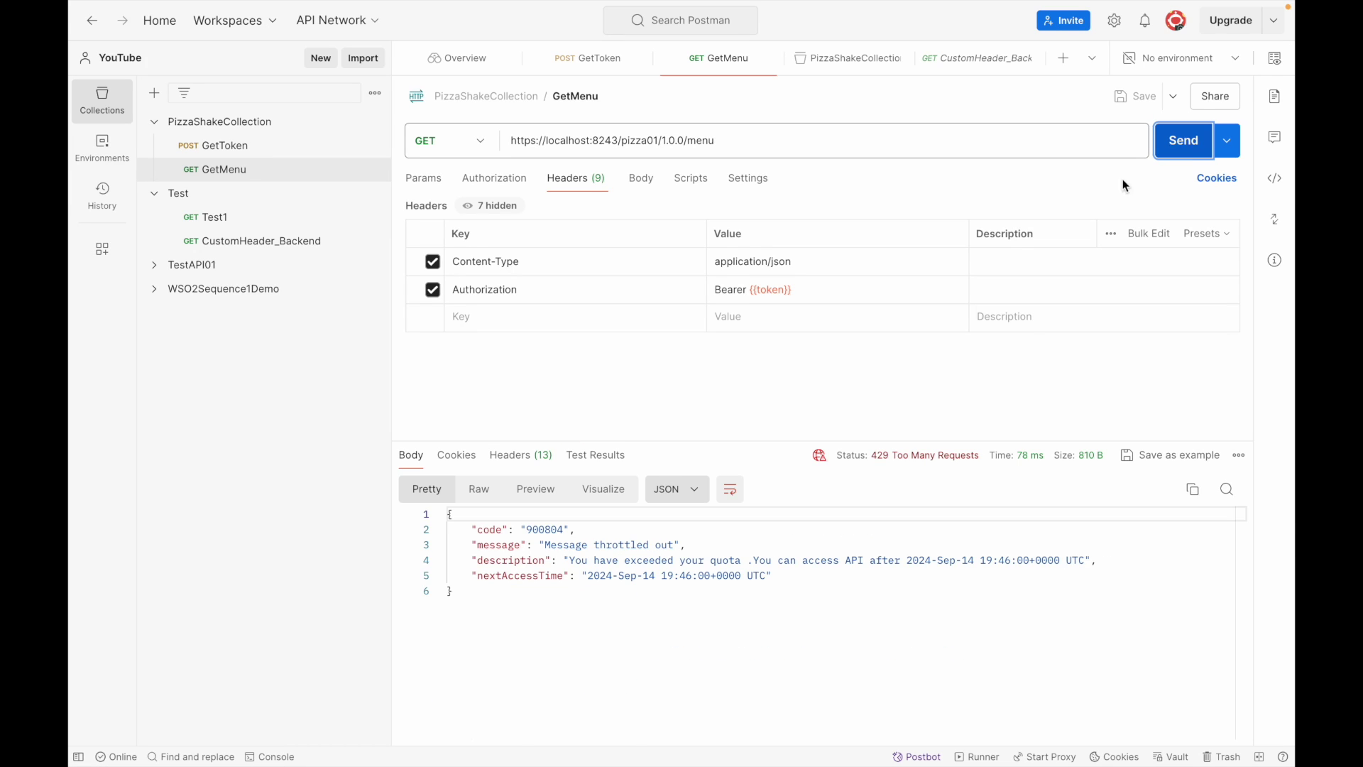
# - Examine the body of the last GetMenu response, and switch to the Rate limiting flow slide in Keynote
pyautogui.moveTo(477, 602); pyautogui.dragTo(414, 487)
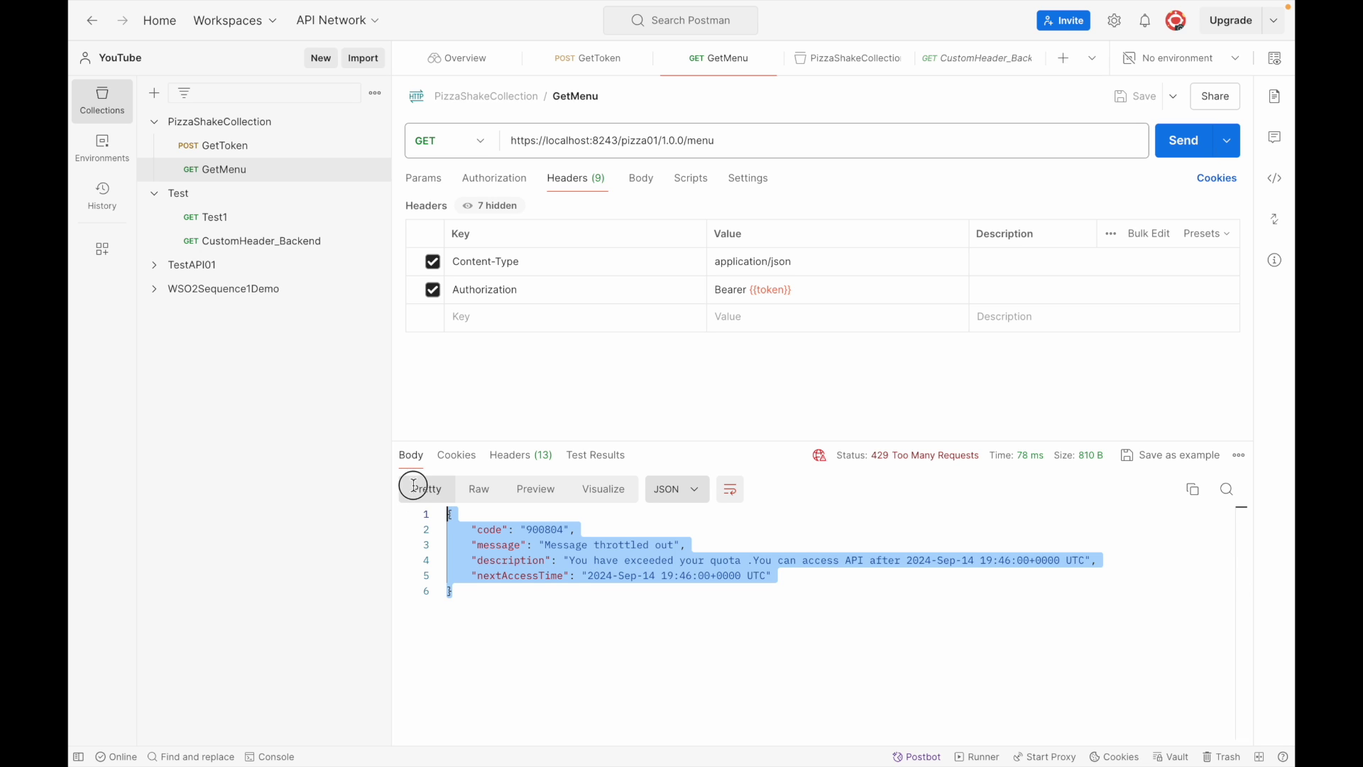
pyautogui.click(606, 645)
pyautogui.press('super+Tab')
pyautogui.press('super+Tab')
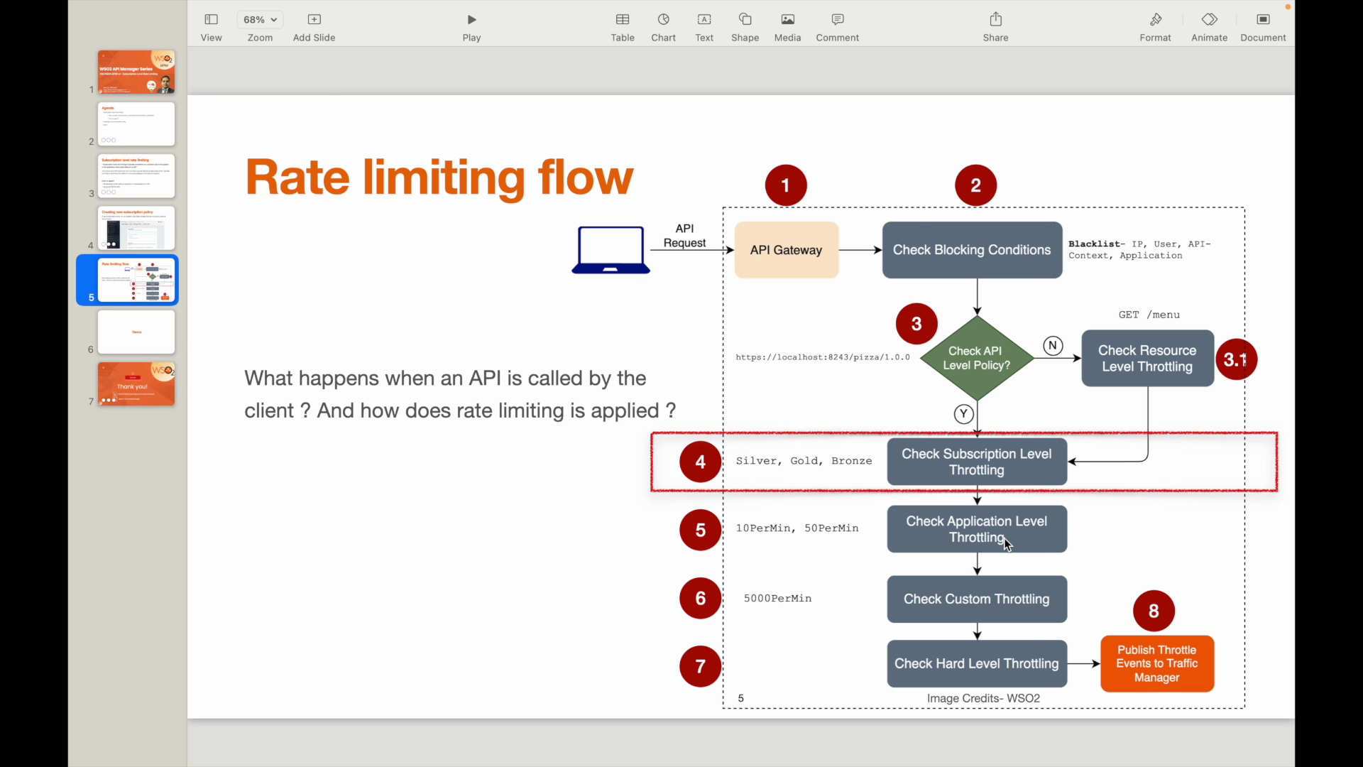
# - Switch to the Admin Portal in Chrome and look through the form for adding a subscription rate limiting policy
pyautogui.press('super+Tab')
pyautogui.press('super+Tab')
pyautogui.press('super+Tab')
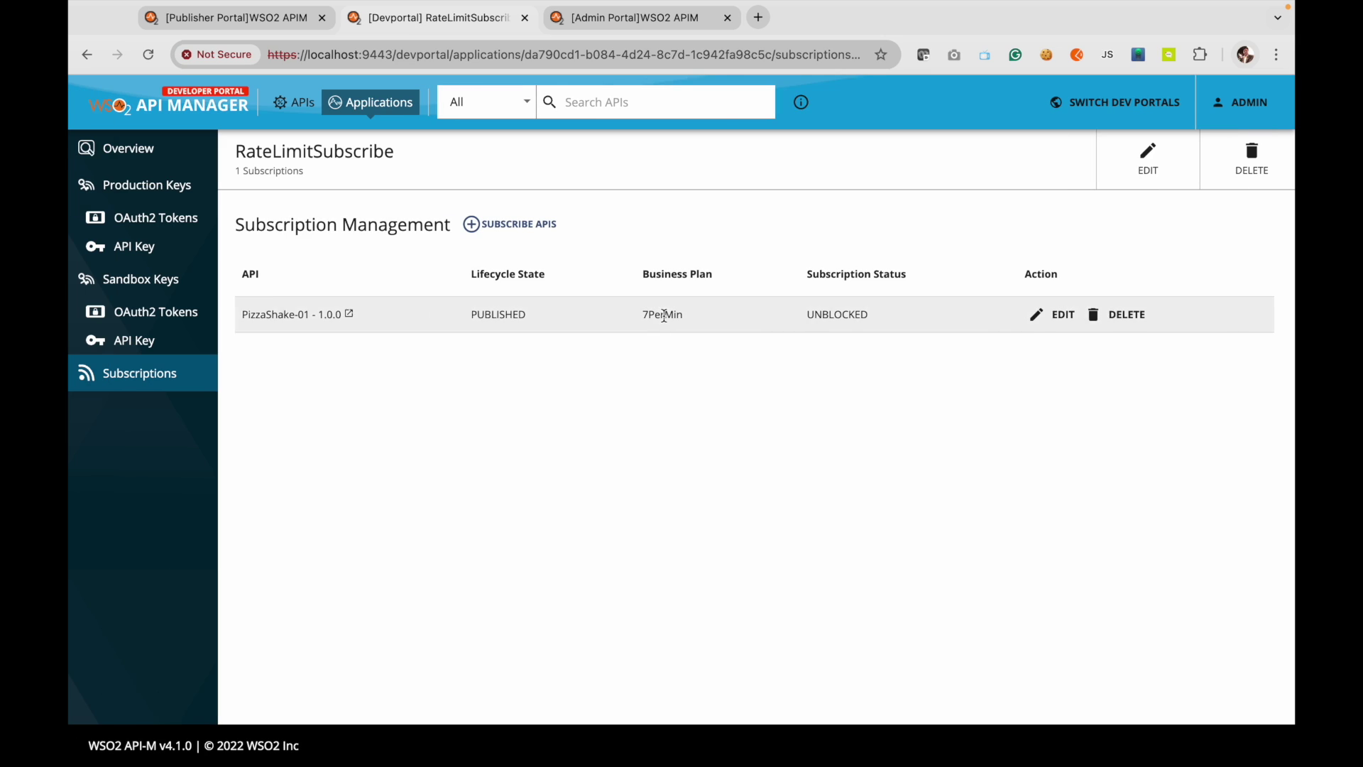
pyautogui.click(611, 22)
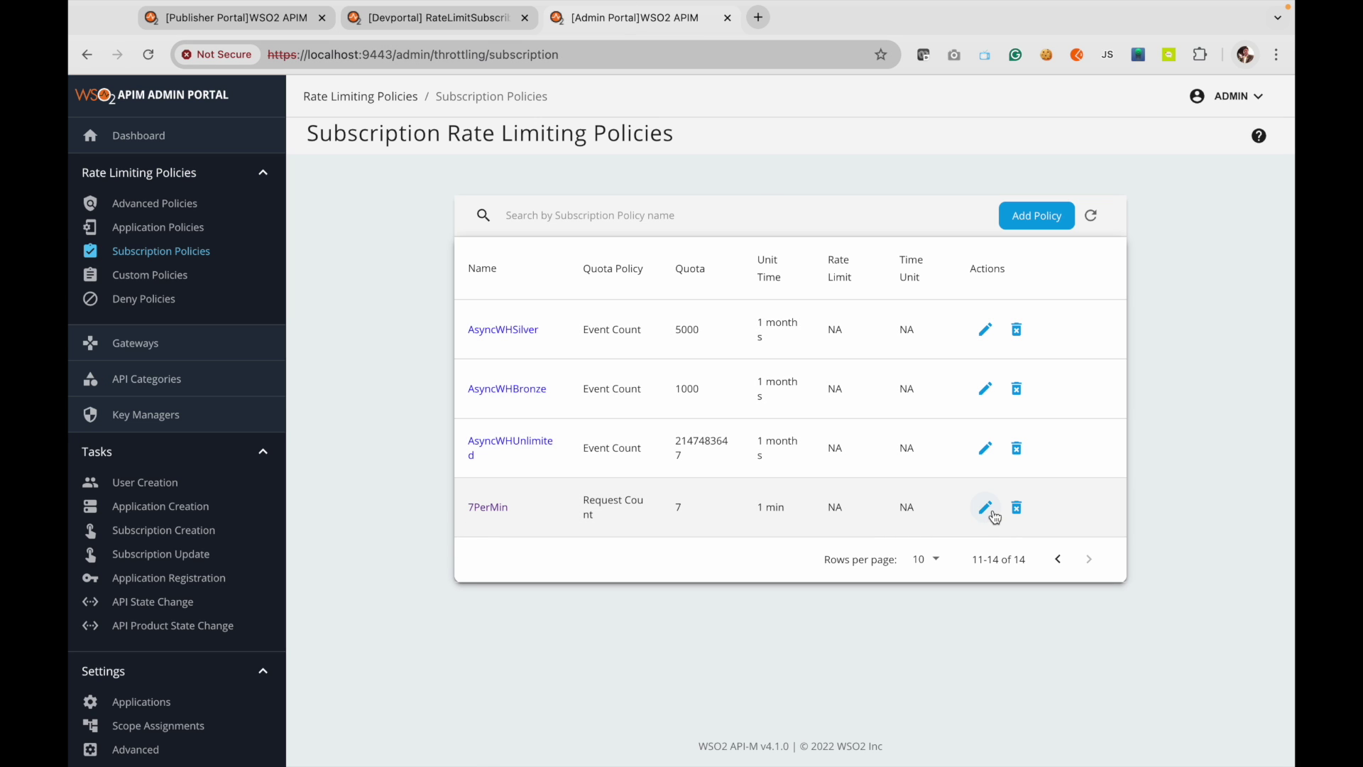
pyautogui.click(1038, 216)
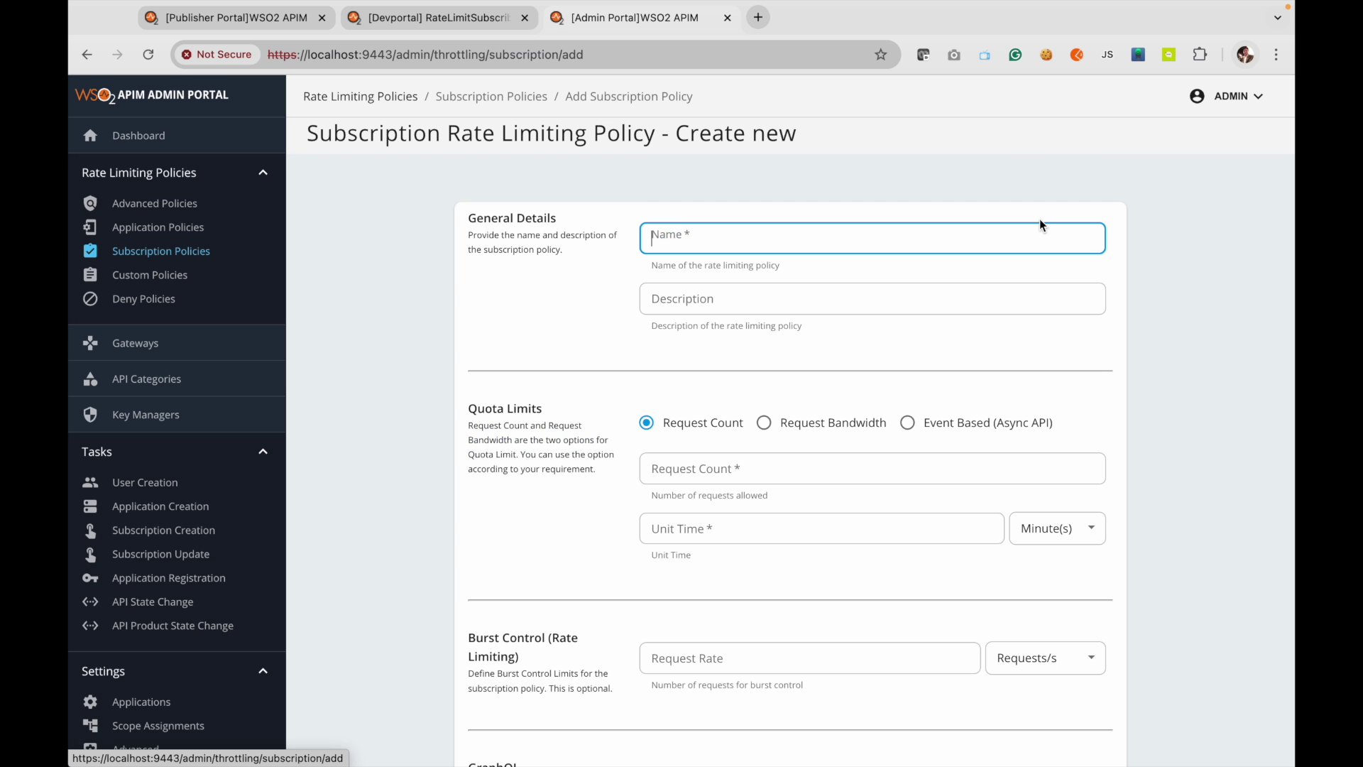
pyautogui.scroll(-10, 720, 397)
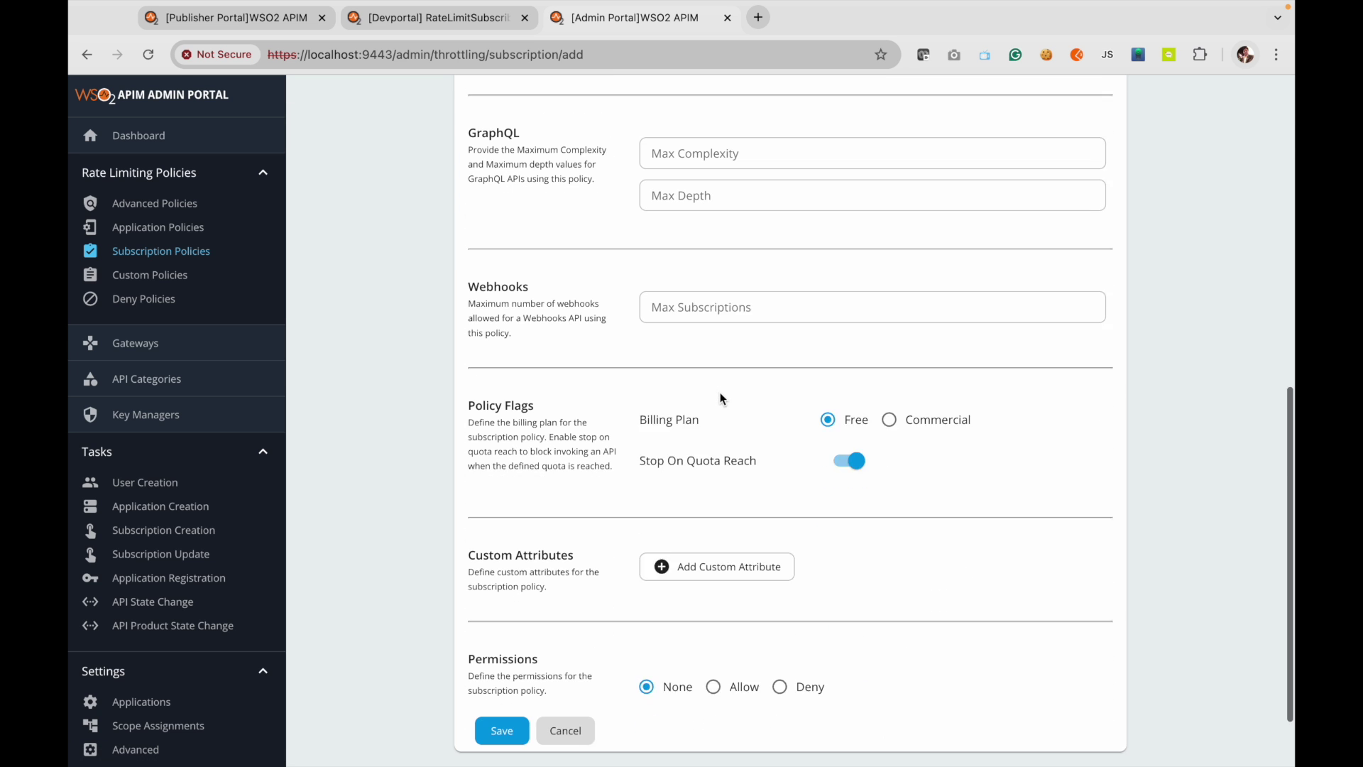
pyautogui.scroll(10, 720, 397)
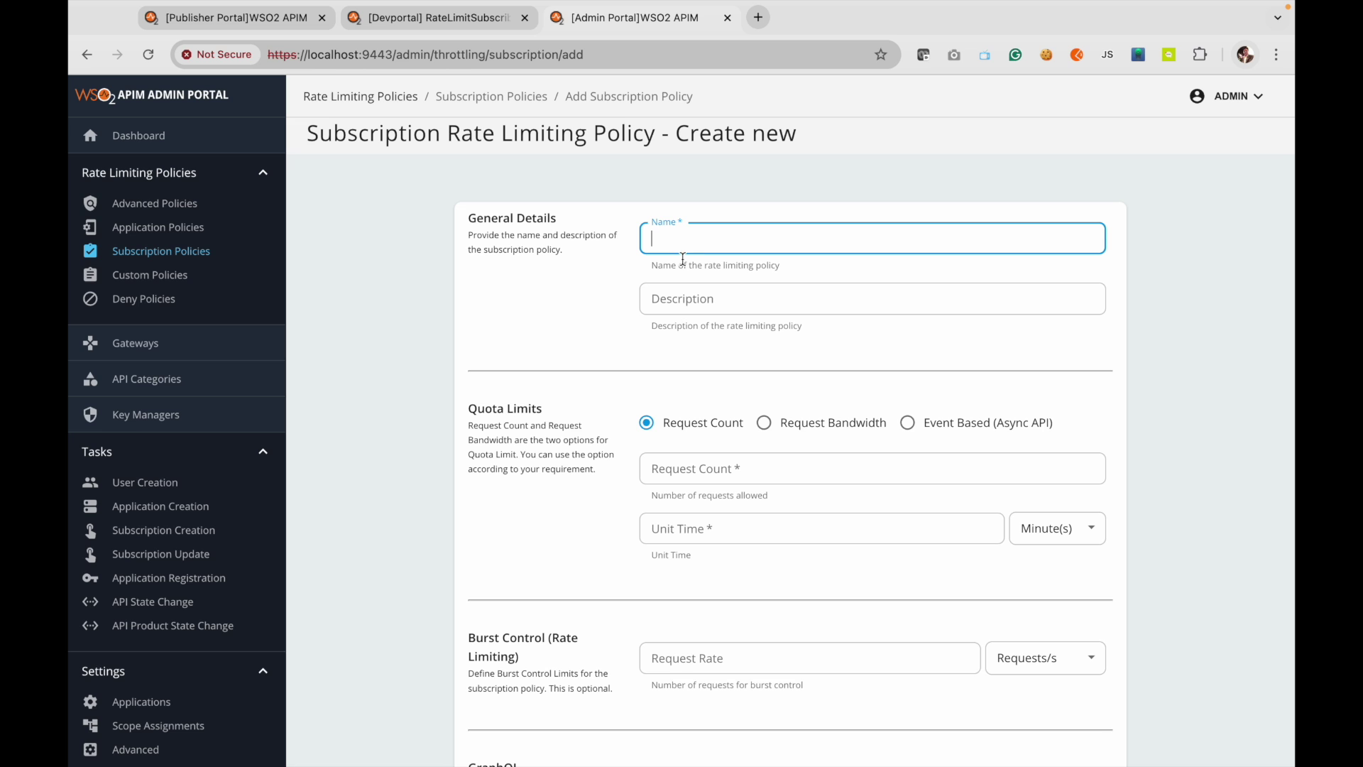
# - Examine the new policy's general details and compare the Event Based (Async API) and Request Count quota limit options
pyautogui.click(700, 299)
pyautogui.scroll(-2, 700, 298)
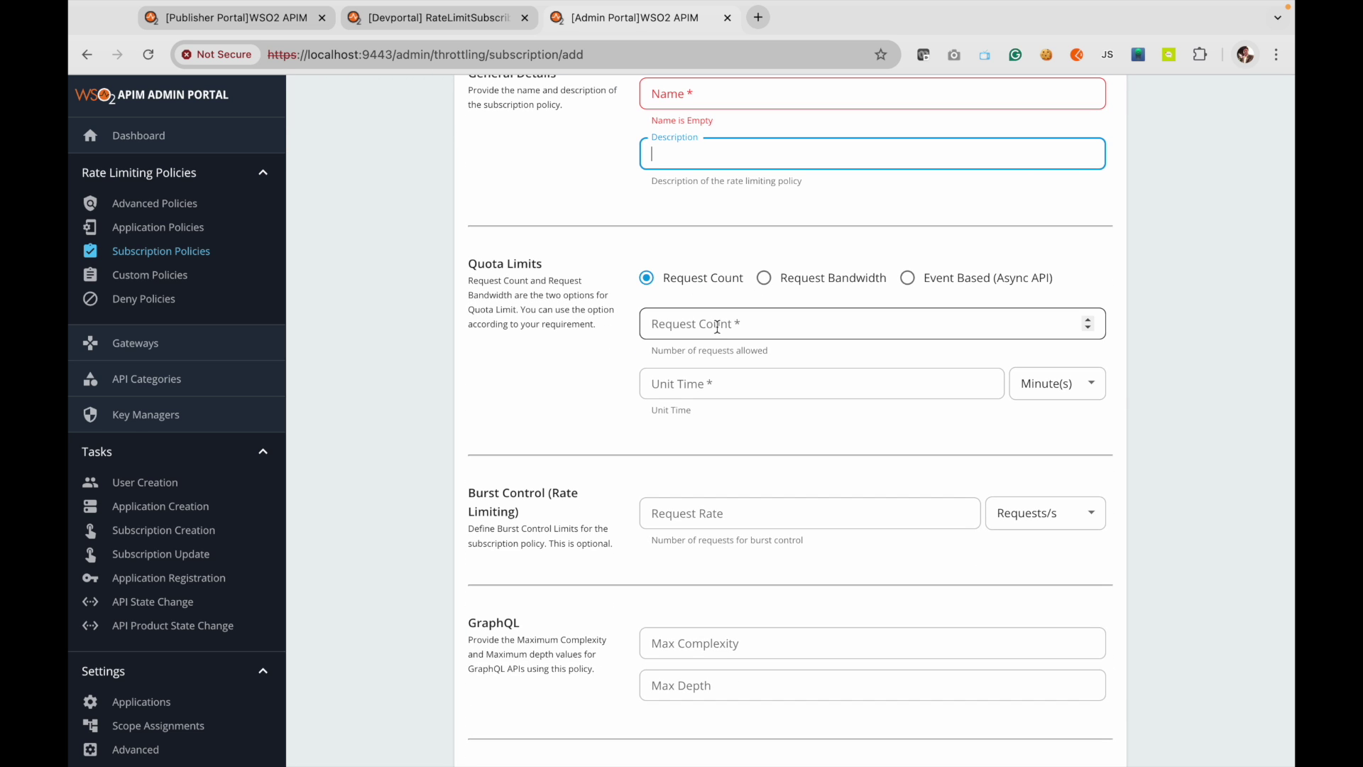
pyautogui.moveTo(463, 266); pyautogui.dragTo(547, 264)
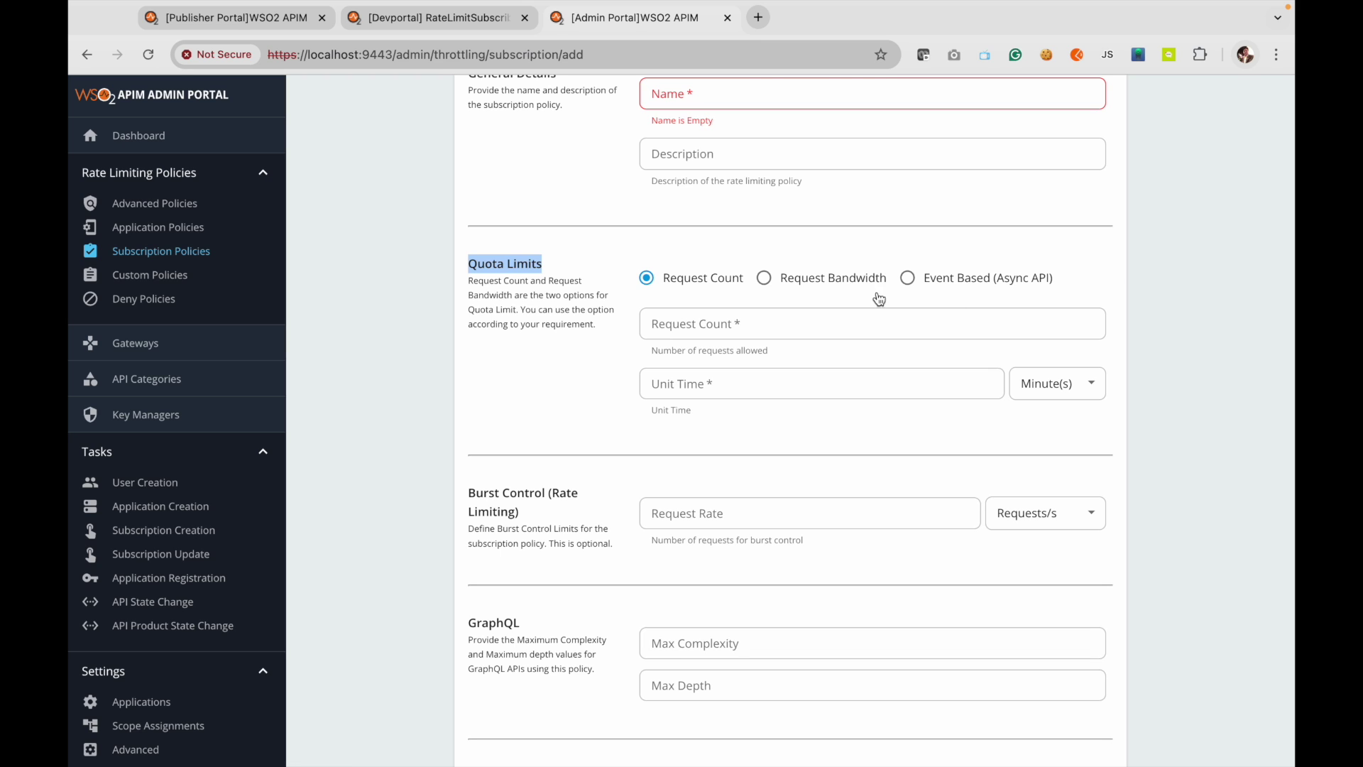
pyautogui.click(909, 280)
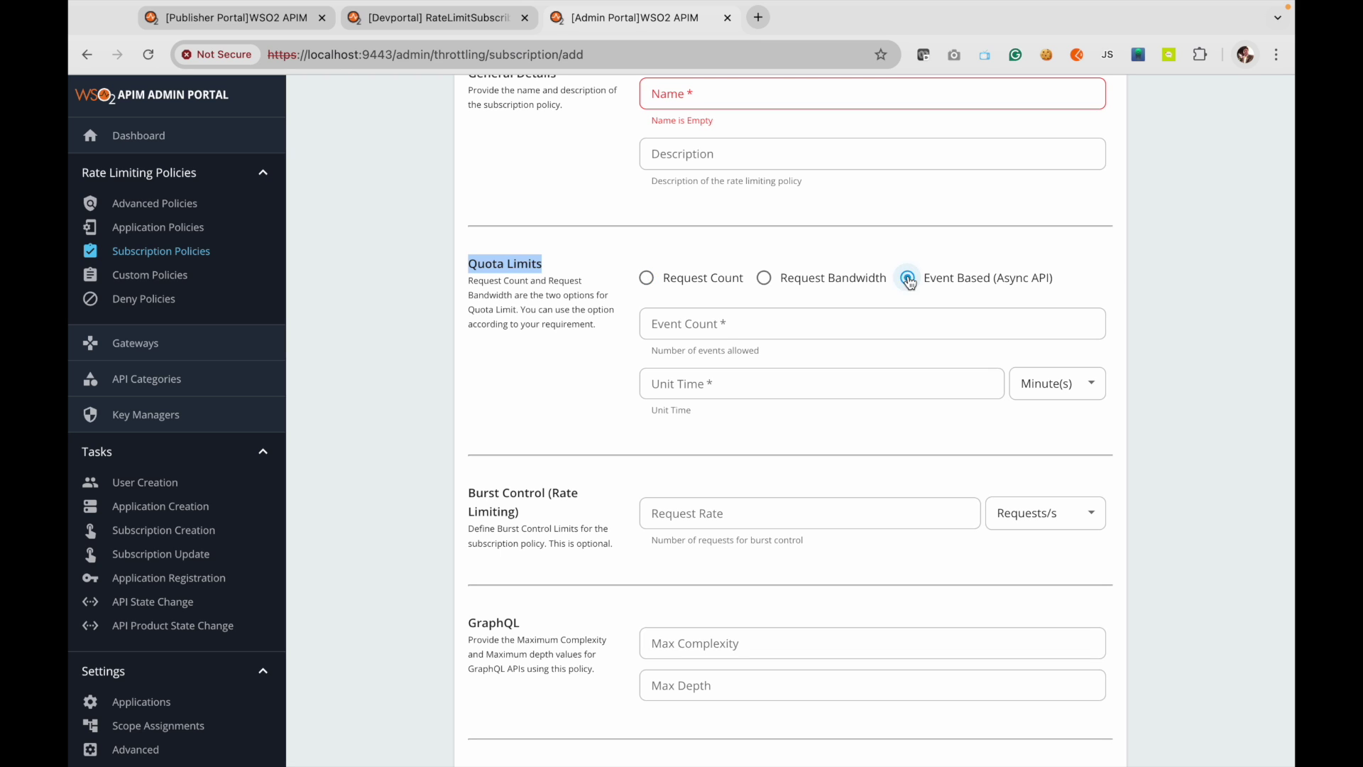
pyautogui.click(646, 278)
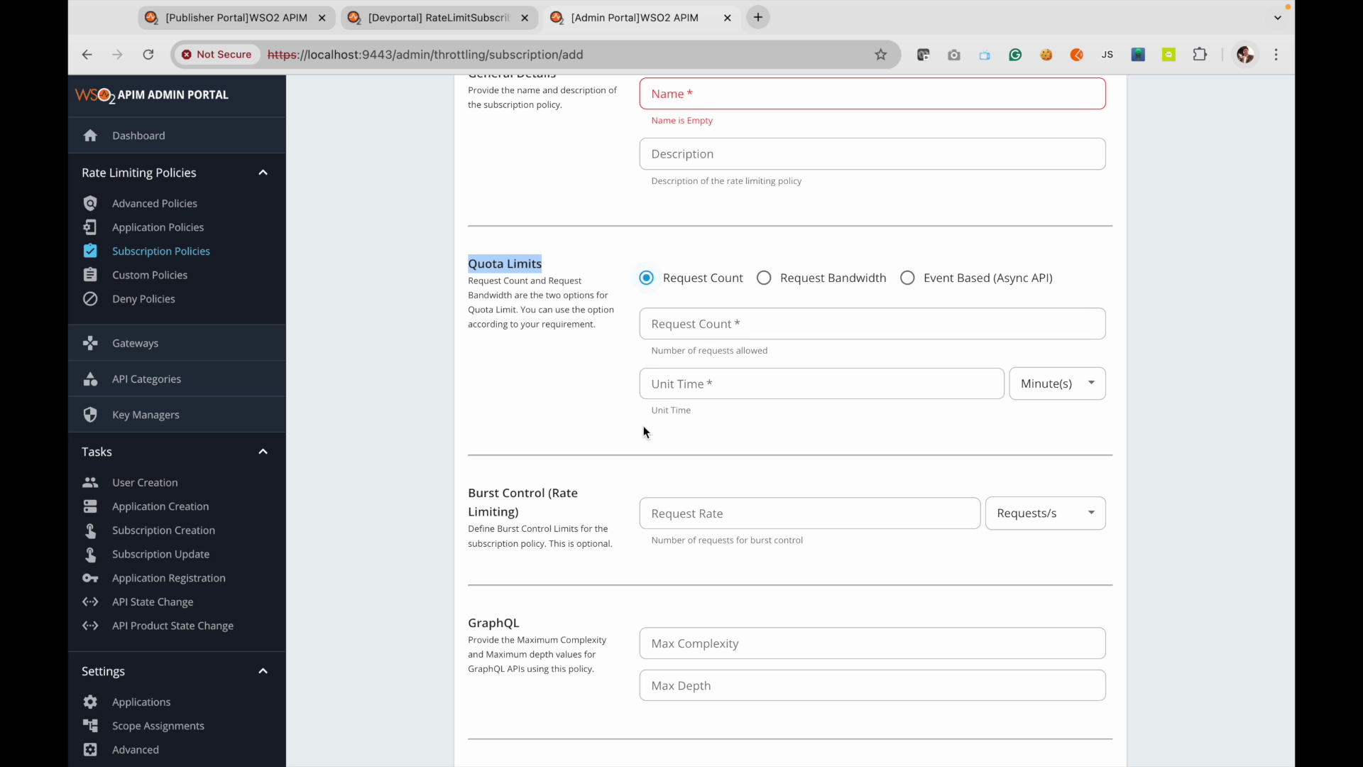
# - Examine the new policy's remaining settings, especially the Stop On Quota Reach flag, and cancel the policy creation
pyautogui.scroll(-4, 645, 431)
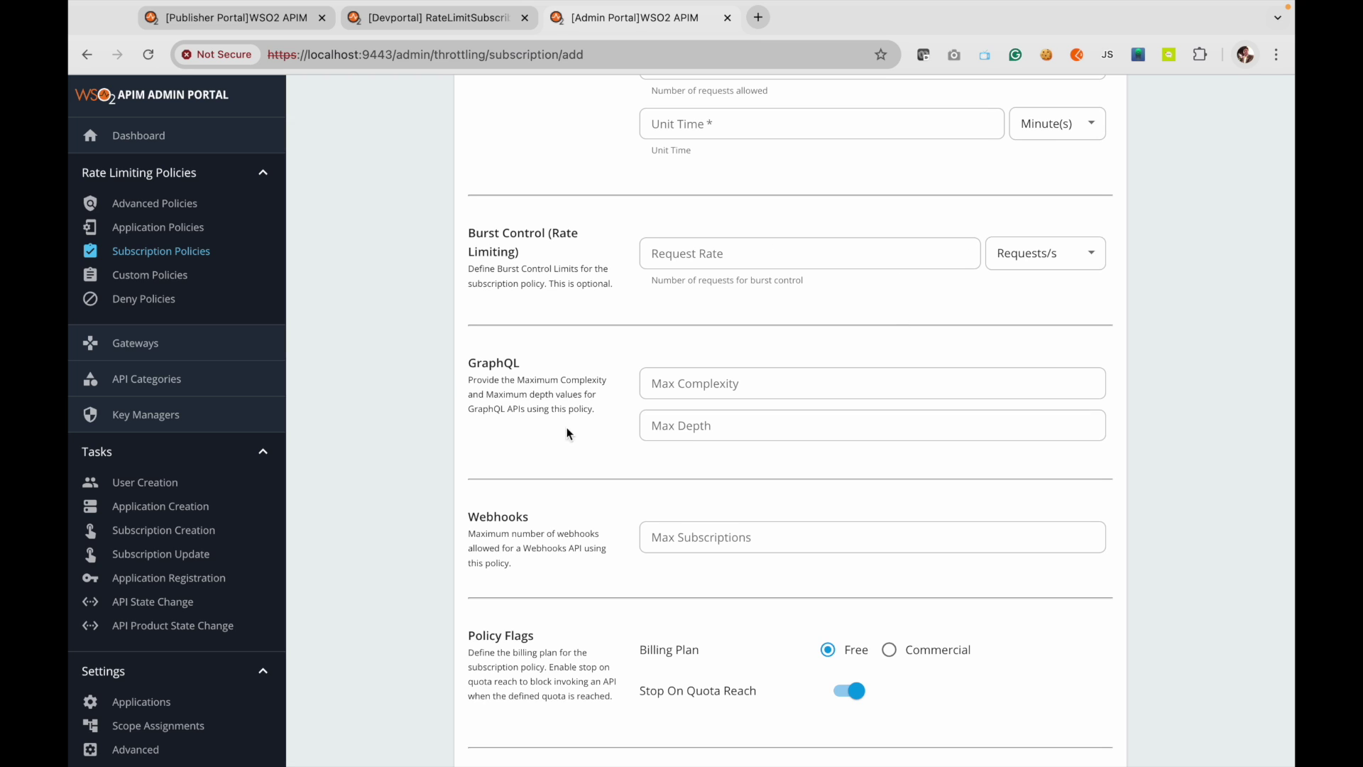
pyautogui.scroll(-5, 577, 572)
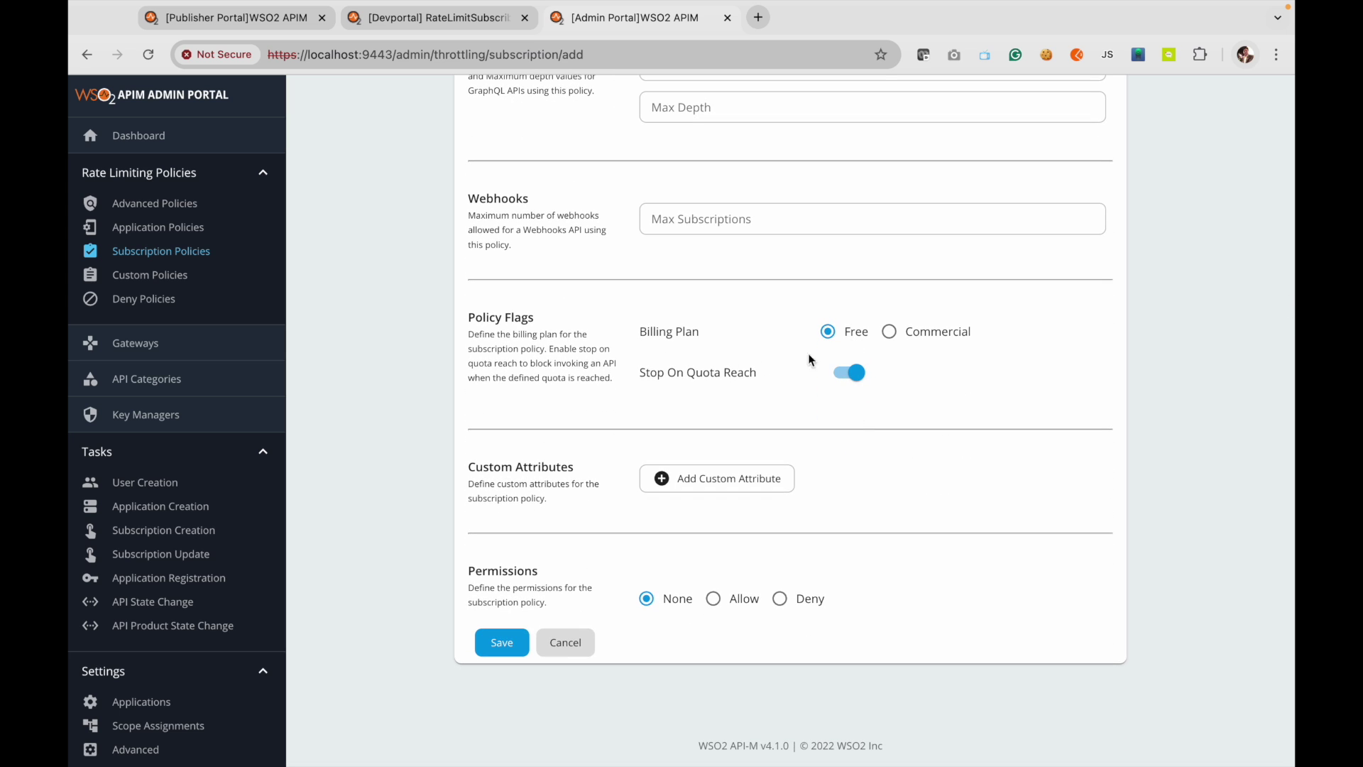
pyautogui.moveTo(644, 376); pyautogui.dragTo(764, 377)
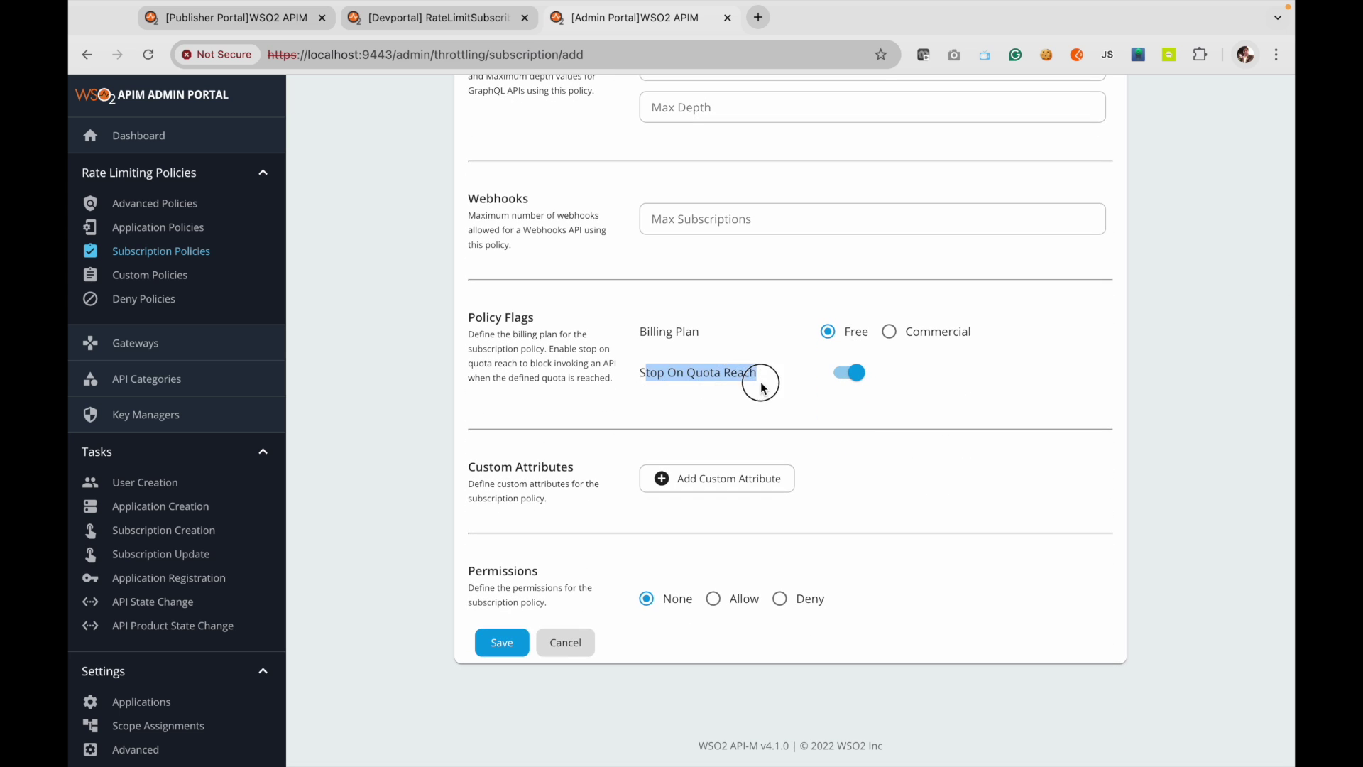
pyautogui.click(639, 375)
pyautogui.moveTo(639, 374); pyautogui.dragTo(794, 380)
pyautogui.click(576, 650)
# - Open the 7PerMin subscription policy for editing and review its description, quota limits and policy flags
pyautogui.scroll(-3, 764, 473)
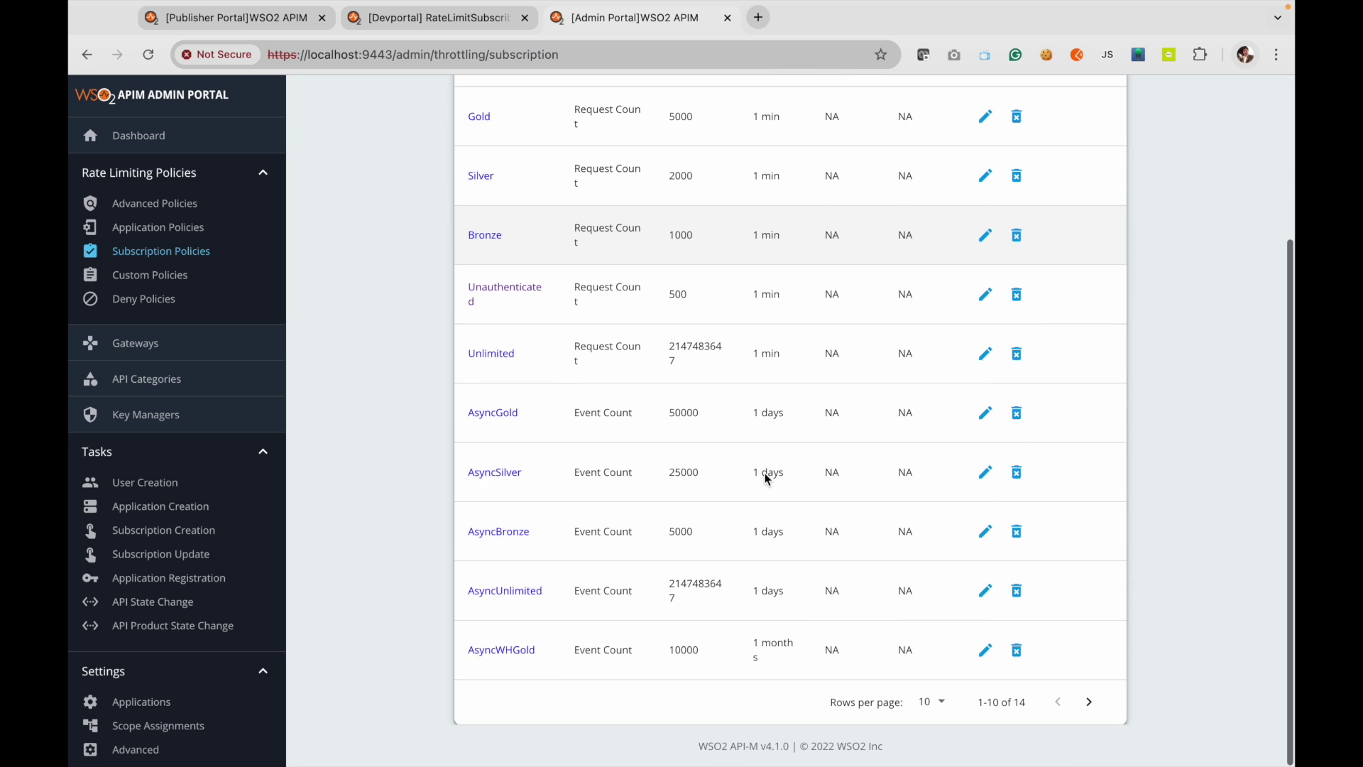
pyautogui.click(1087, 701)
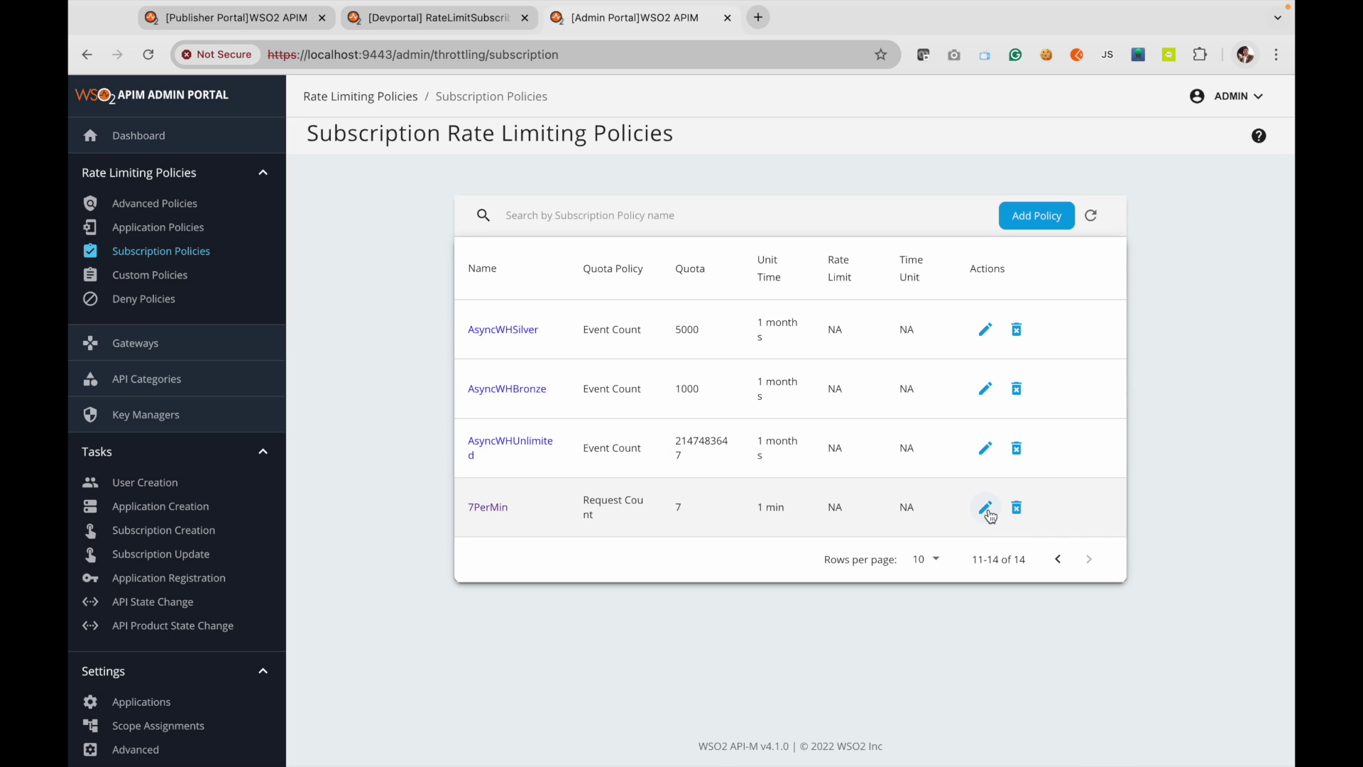
pyautogui.click(987, 510)
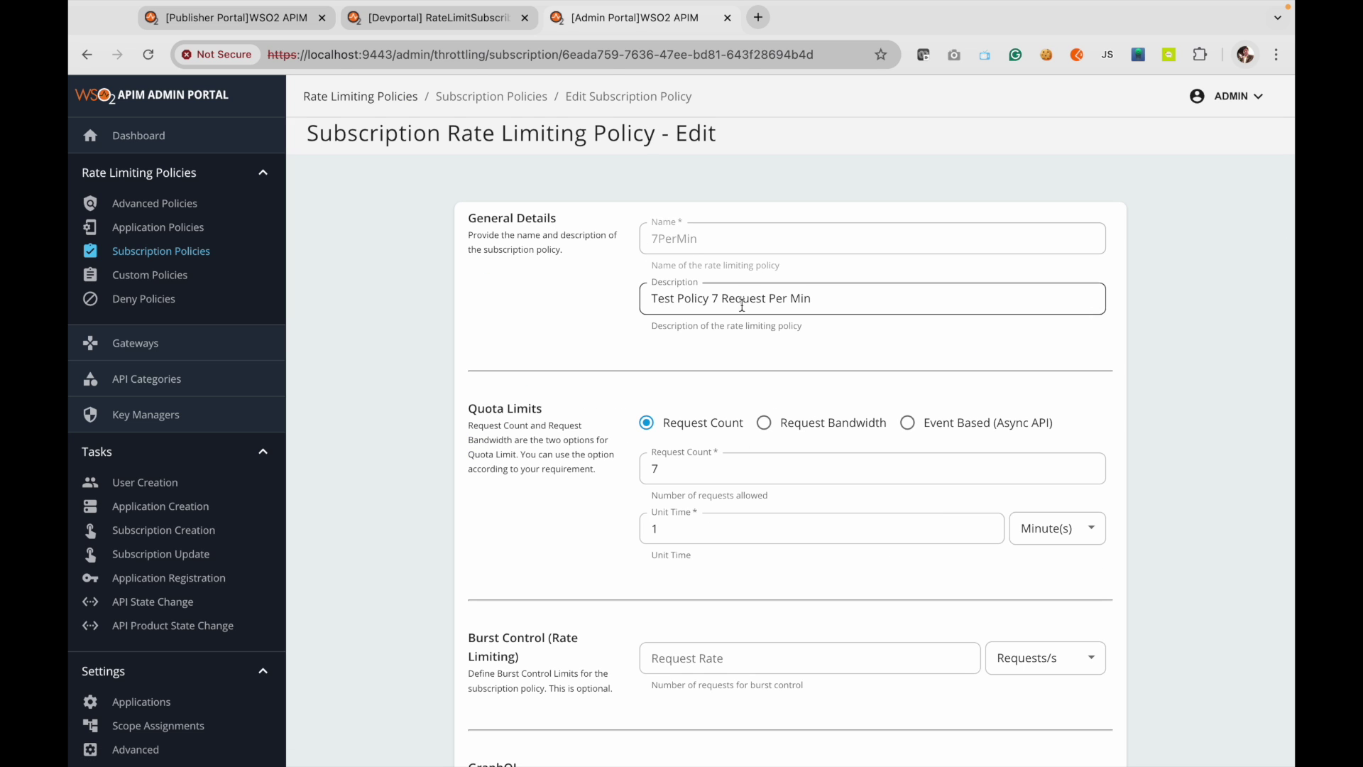
pyautogui.scroll(-2, 824, 429)
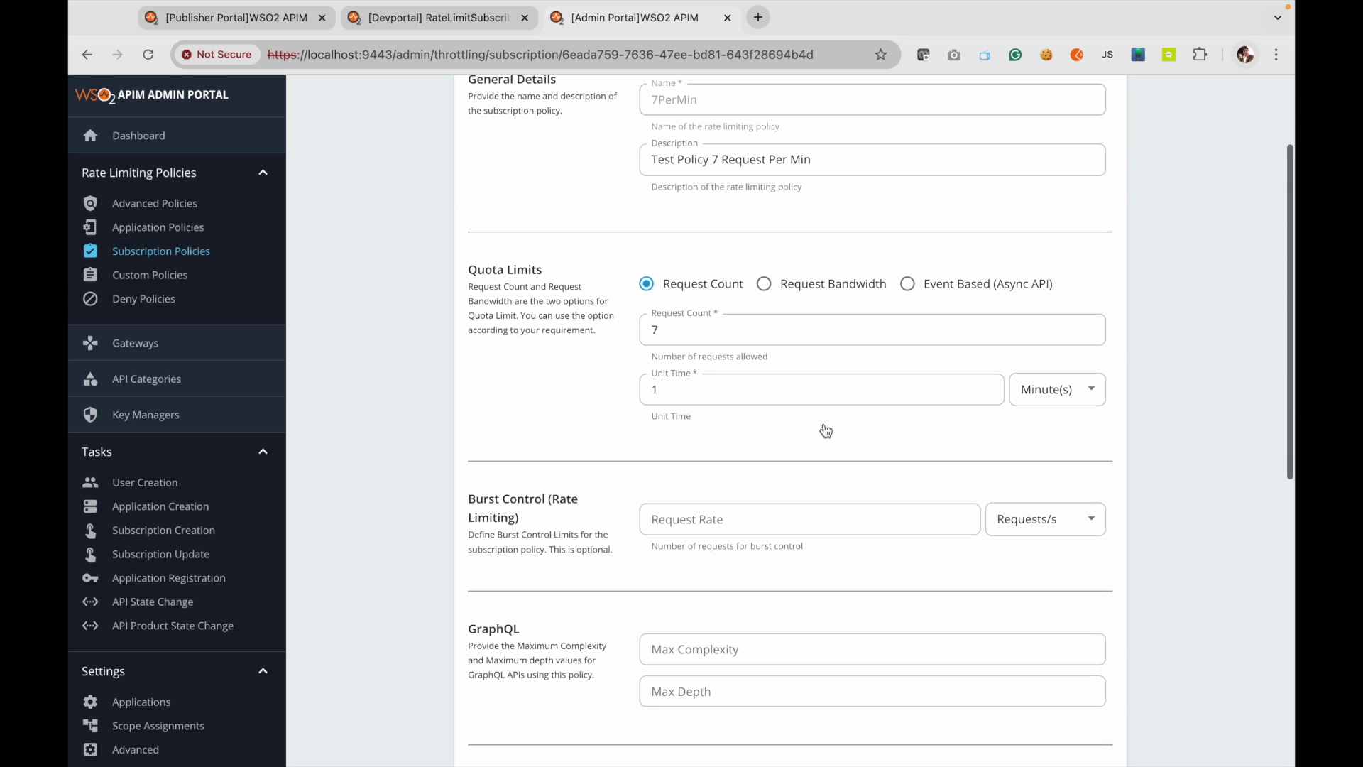
pyautogui.scroll(-3, 734, 492)
pyautogui.scroll(-5, 734, 499)
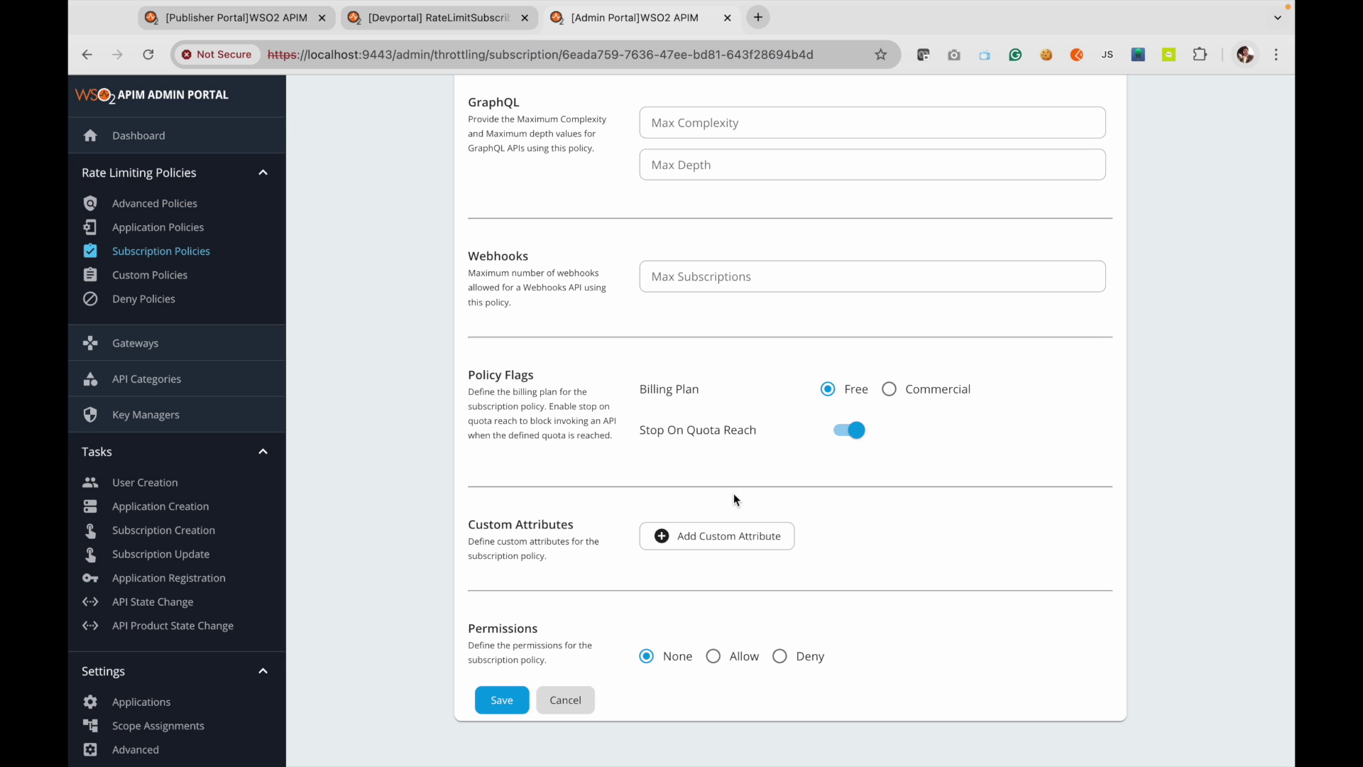
pyautogui.scroll(10, 734, 497)
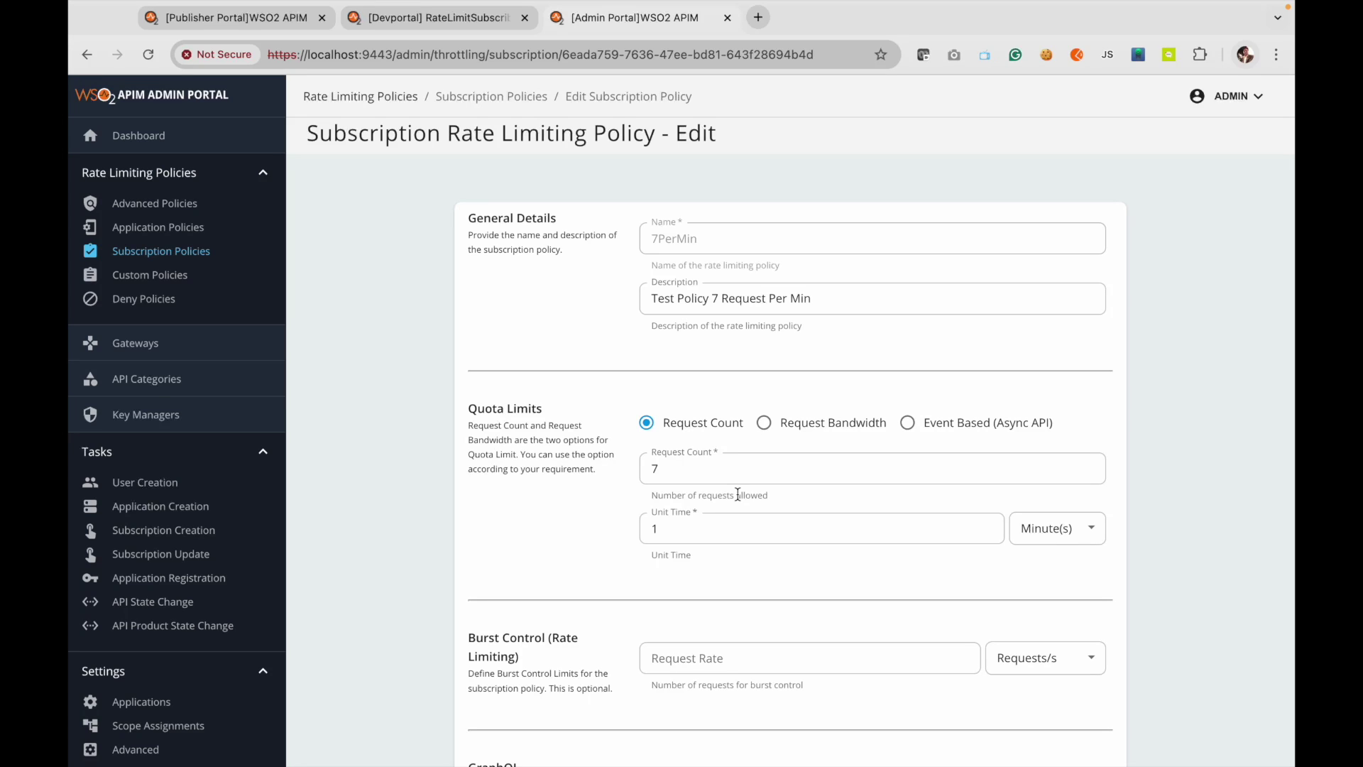
# - Switch from Chrome to the Keynote presentation
pyautogui.press('super+Tab')
pyautogui.press('super+Tab')
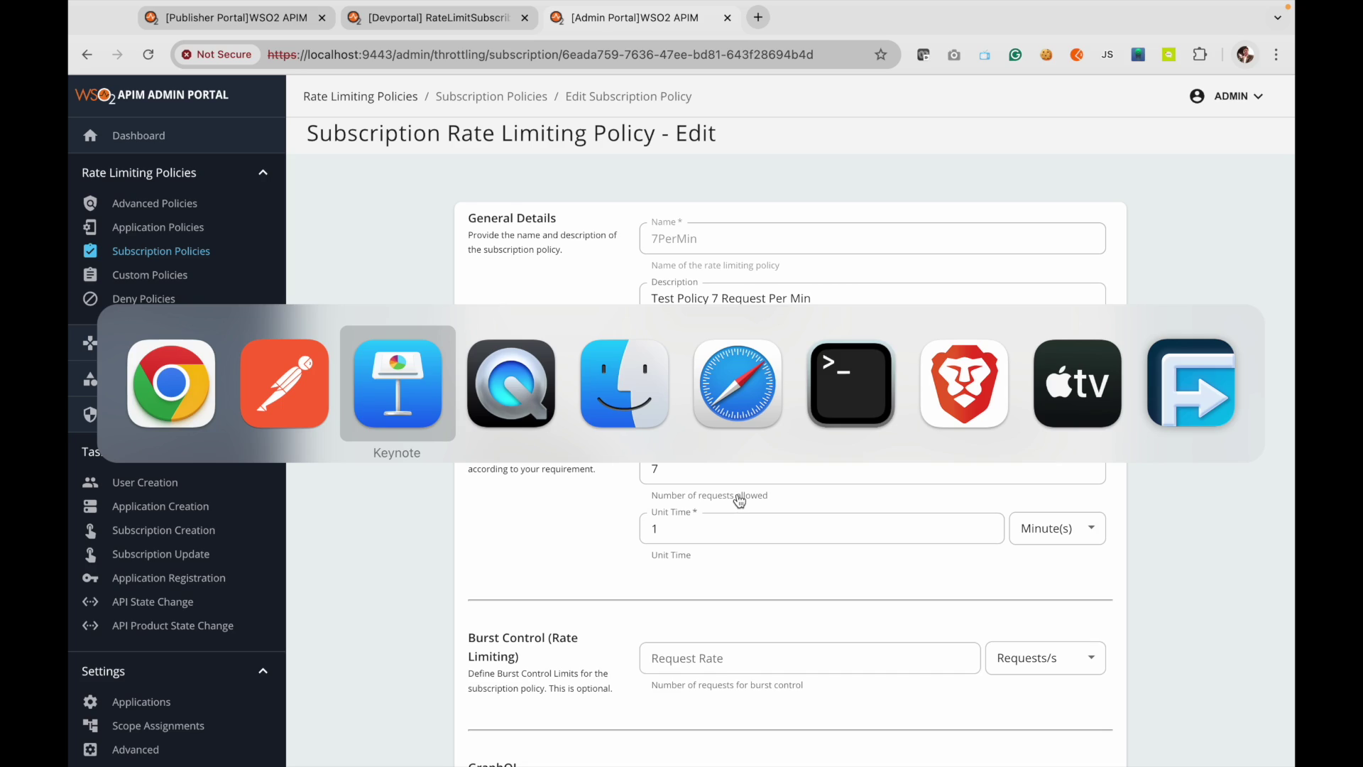